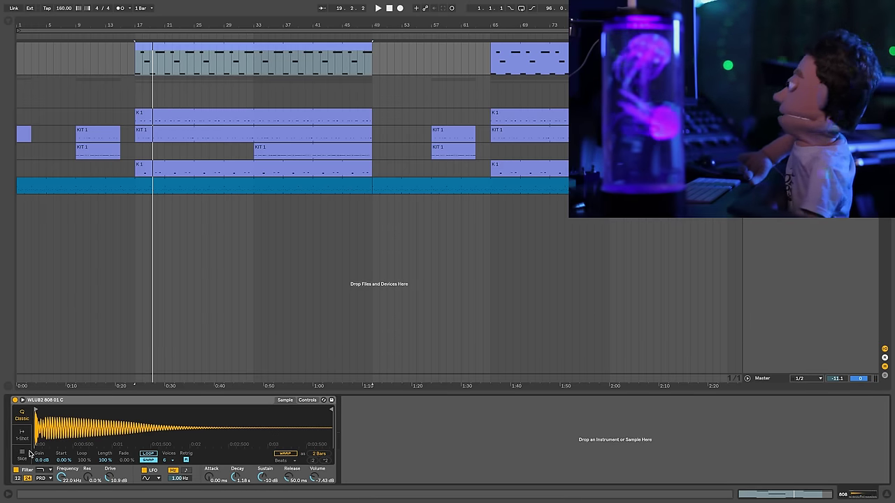
# Step: Switch the 808 sample's filter circuit from PRD to OSR and play the beat with it
pyautogui.press('space')
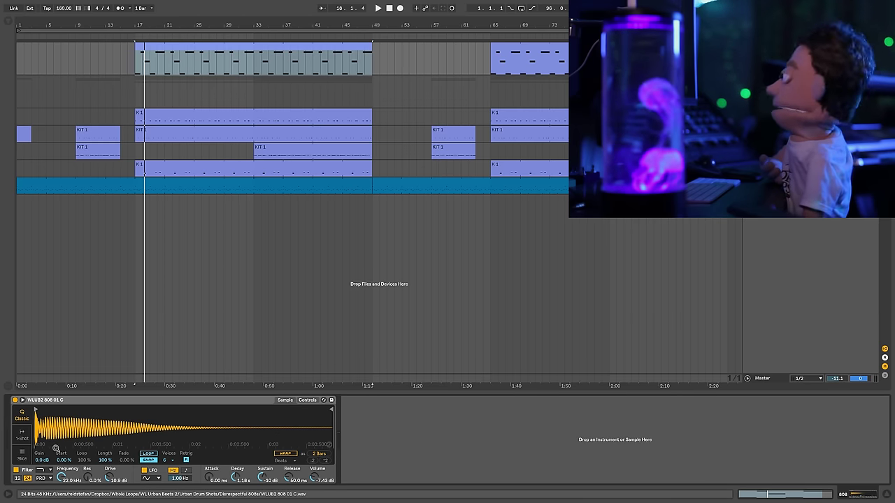
pyautogui.click(46, 477)
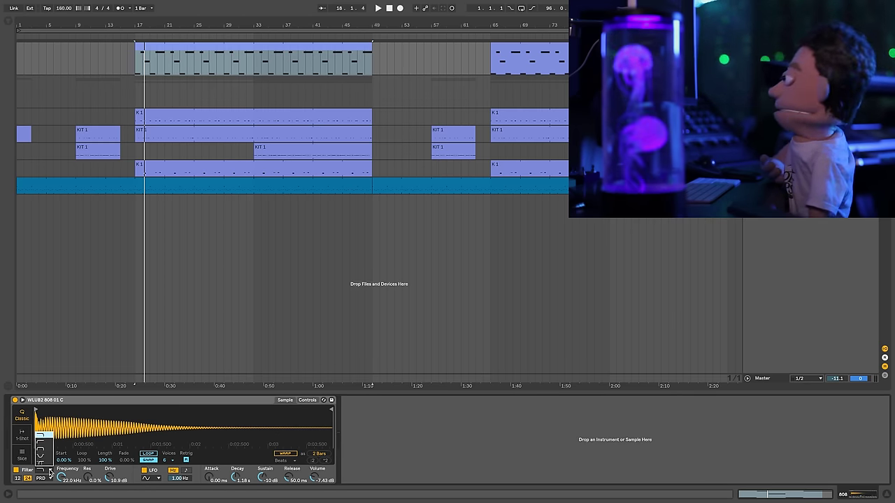
pyautogui.click(43, 450)
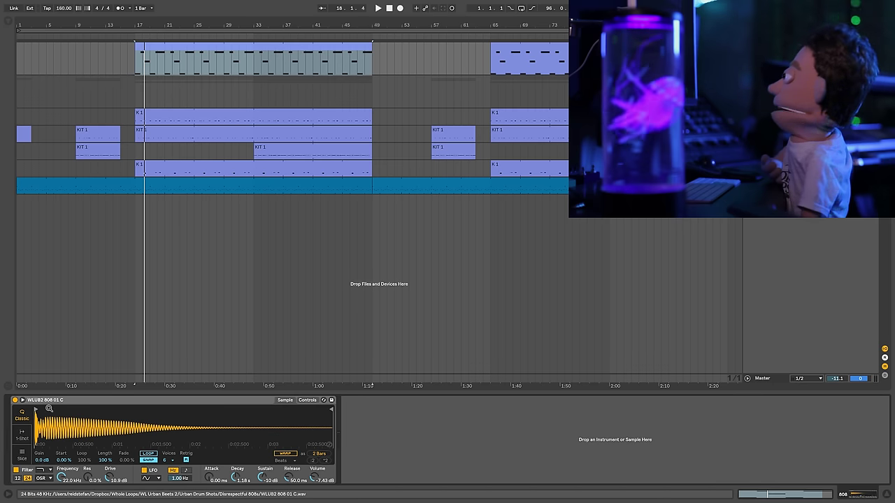
pyautogui.press('space')
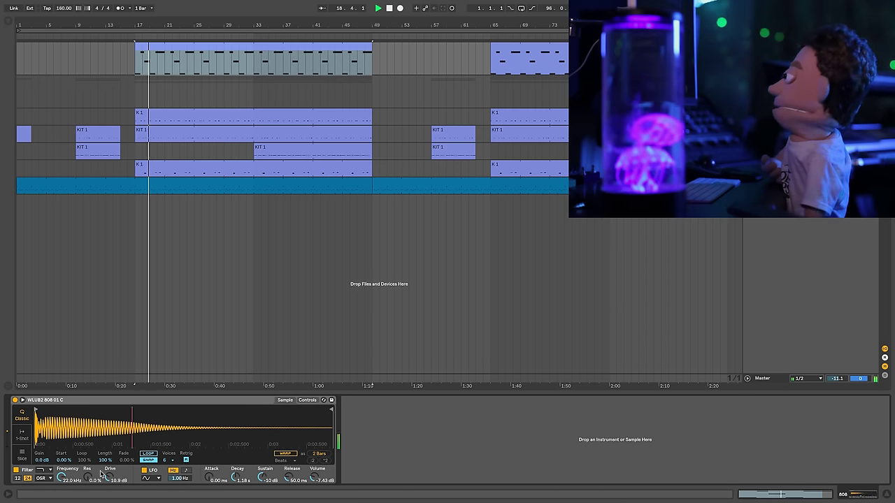
# Step: Audition the 808 during playback with its filter switched off and on again
pyautogui.click(15, 470)
pyautogui.press('space')
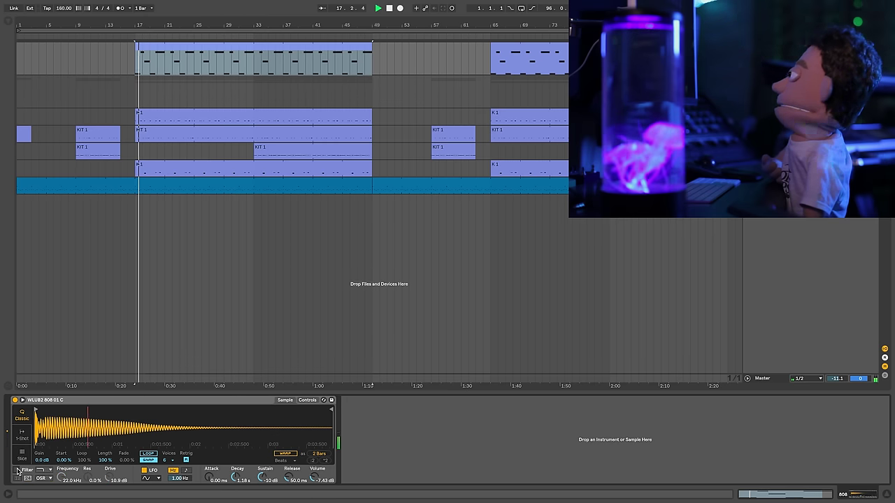
pyautogui.press('space')
pyautogui.press('space')
pyautogui.click(16, 470)
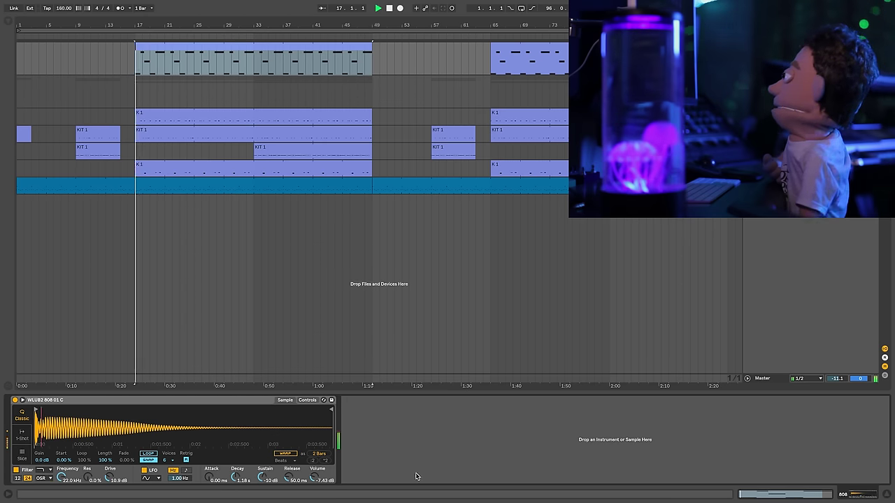
# Step: Set the 808's volume to -12.6 dB, its filter frequency to 1.45 kHz and its drive to 14.1 dB
pyautogui.press('space')
pyautogui.press('space')
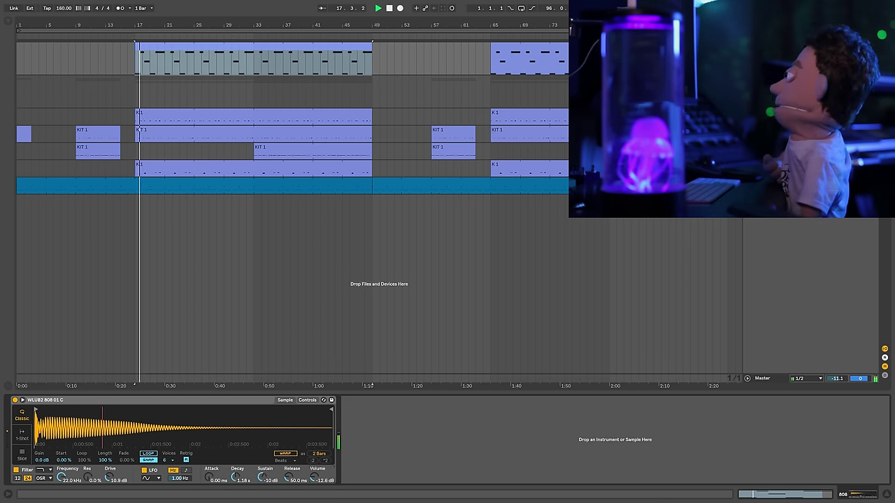
pyautogui.moveTo(106, 481); pyautogui.dragTo(106, 478)
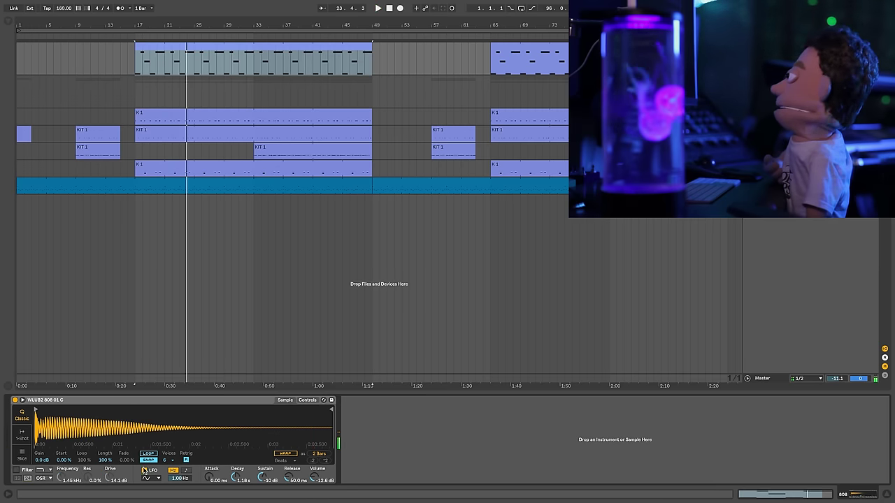
# Step: Compare the unfiltered 808 at a volume of -5.71 dB with the filtered 808 at -12.6 dB
pyautogui.press('space')
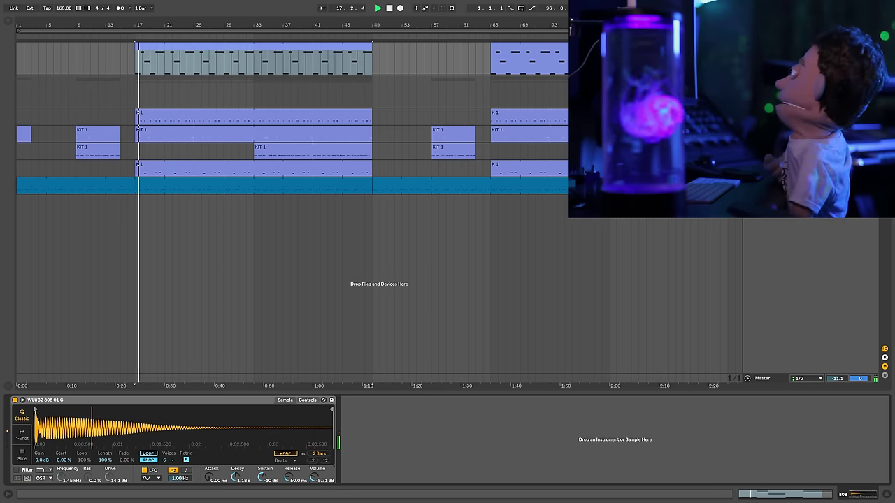
pyautogui.moveTo(329, 477); pyautogui.dragTo(329, 470)
pyautogui.press('space')
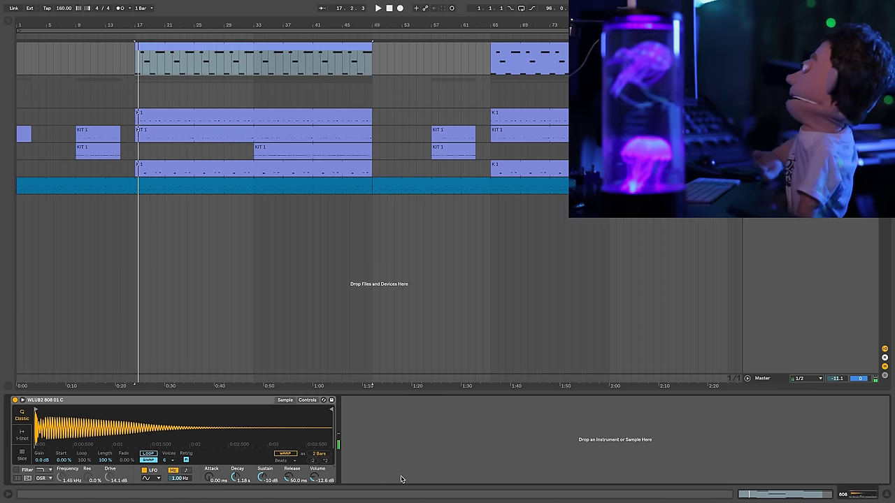
pyautogui.press('space')
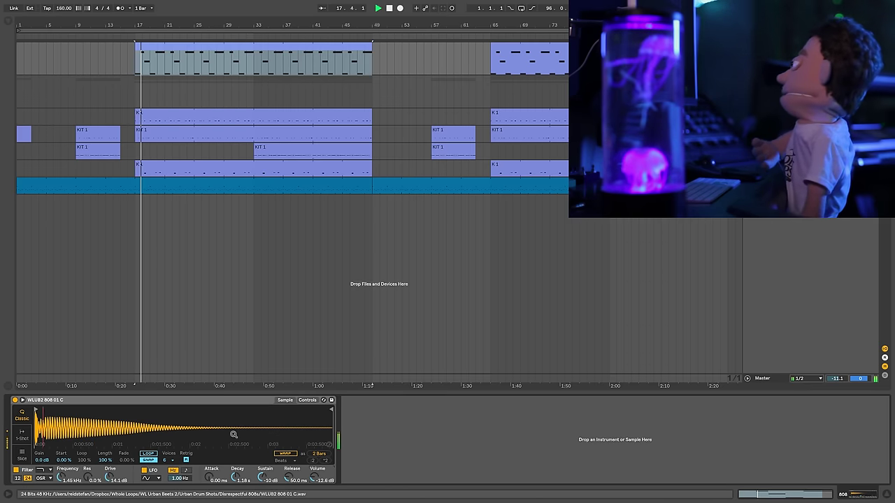
pyautogui.press('space')
# Step: Limit the 808 to one voice and reduce its filter drive to 13.0 dB
pyautogui.click(165, 460)
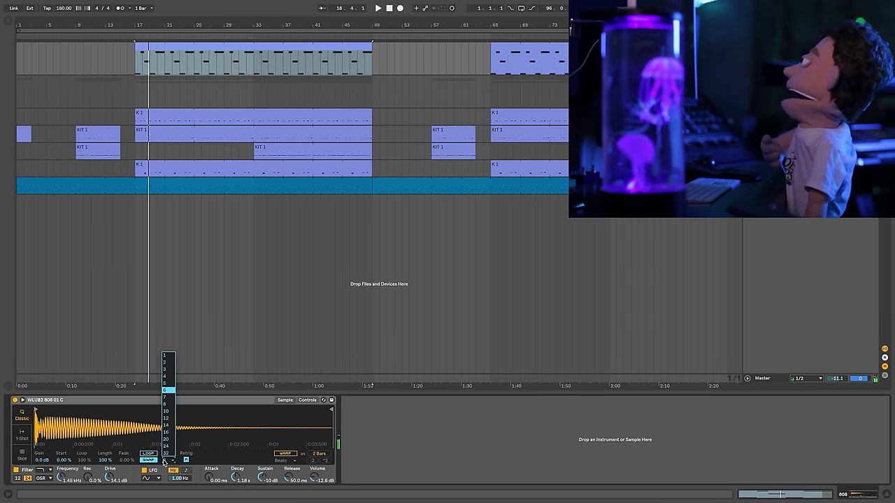
pyautogui.click(164, 356)
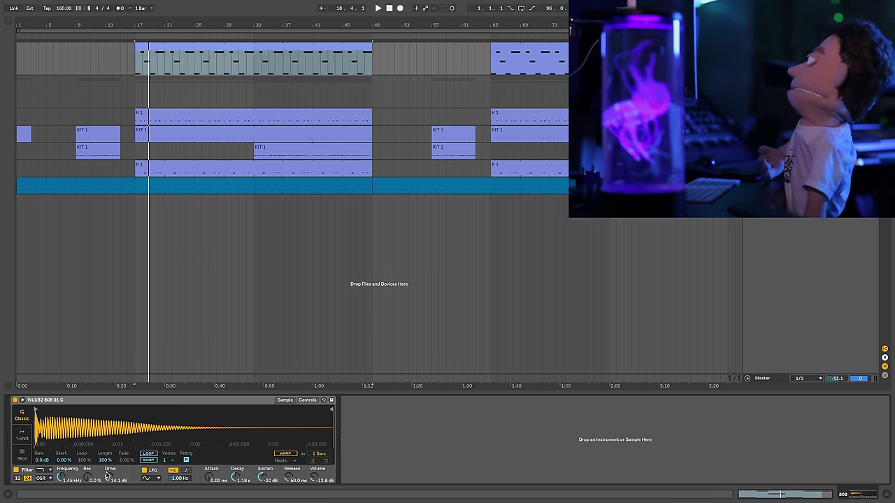
pyautogui.press('space')
pyautogui.moveTo(108, 477); pyautogui.dragTo(109, 483)
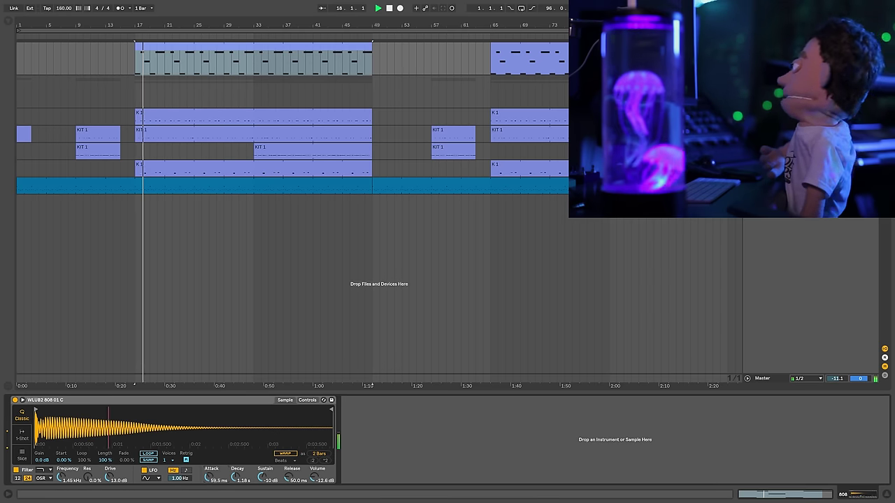
# Step: Shape the 808 during playback with a 59.8 ms attack, a 1.29 s decay and a volume of -10.9 dB
pyautogui.press('space')
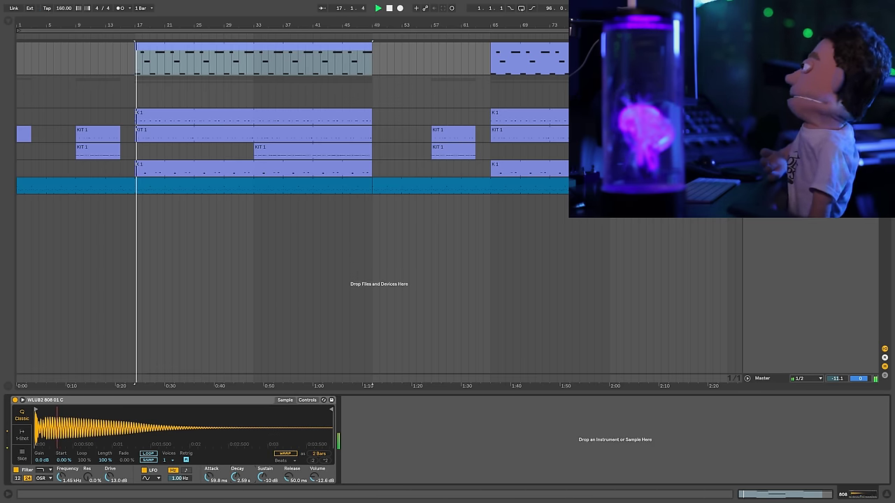
pyautogui.press('space')
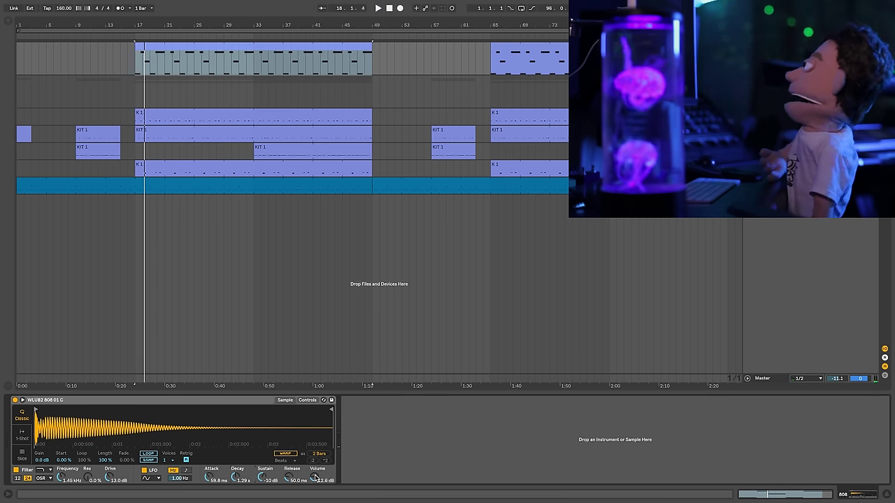
pyautogui.moveTo(315, 477); pyautogui.dragTo(316, 467)
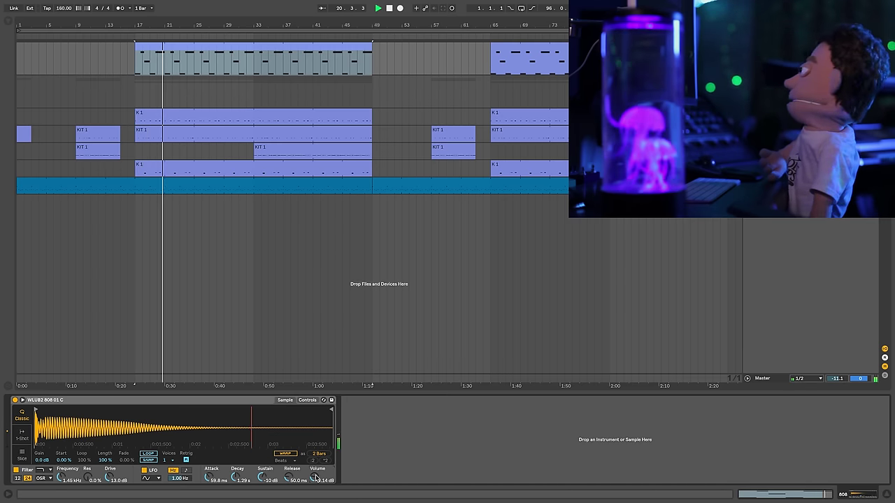
pyautogui.moveTo(316, 477); pyautogui.dragTo(316, 481)
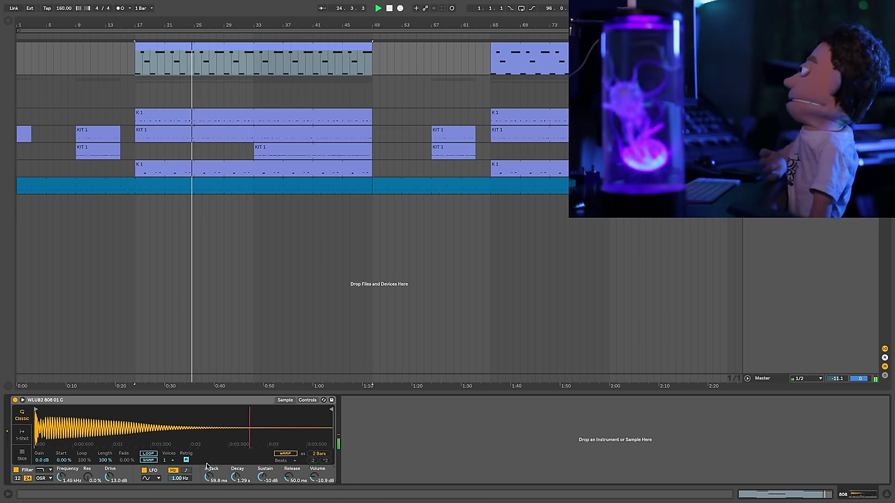
pyautogui.press('space')
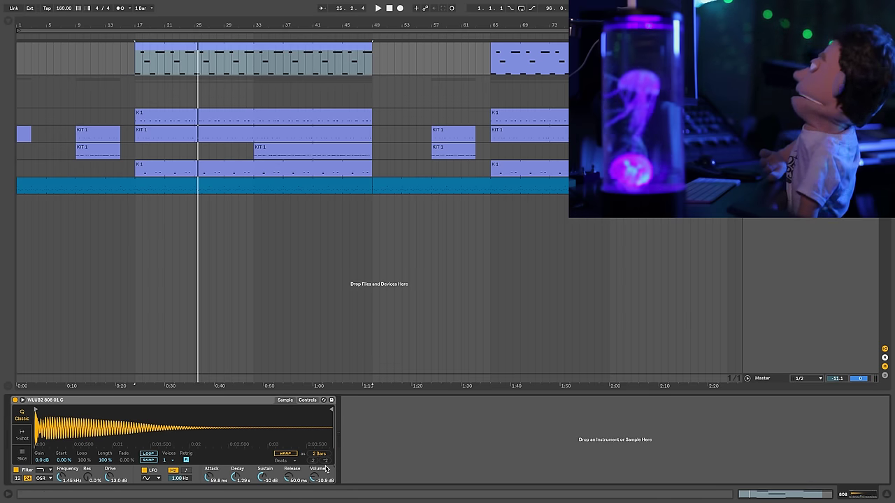
# Step: Open the 808 MIDI clip and consolidate its first eight bars, from bar 17 to 25, into one clip
pyautogui.doubleClick(162, 46)
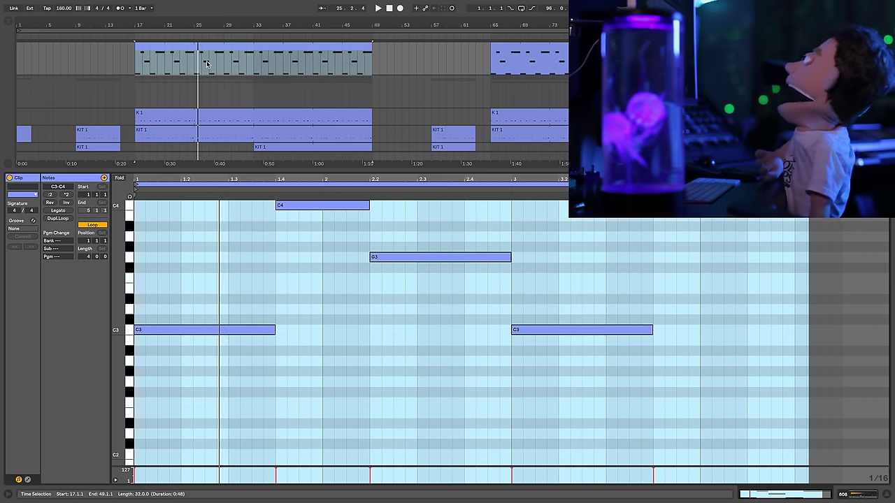
pyautogui.moveTo(230, 25); pyautogui.dragTo(214, 26)
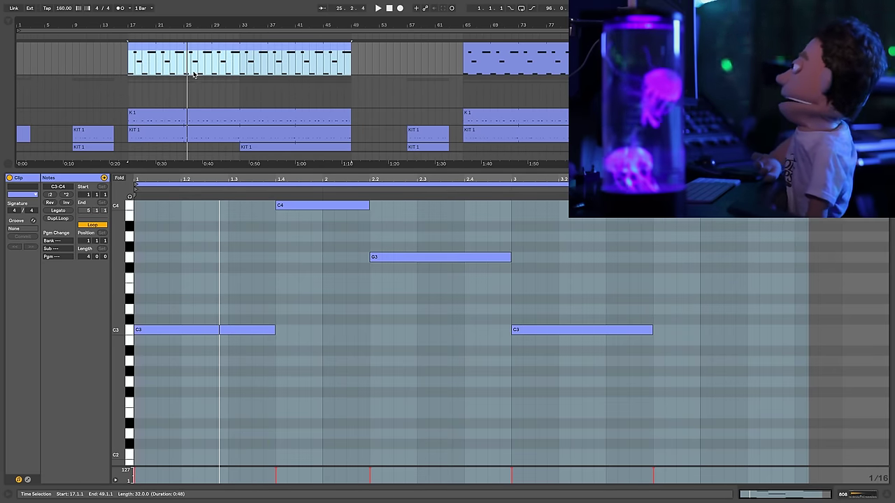
pyautogui.moveTo(126, 63); pyautogui.dragTo(185, 63)
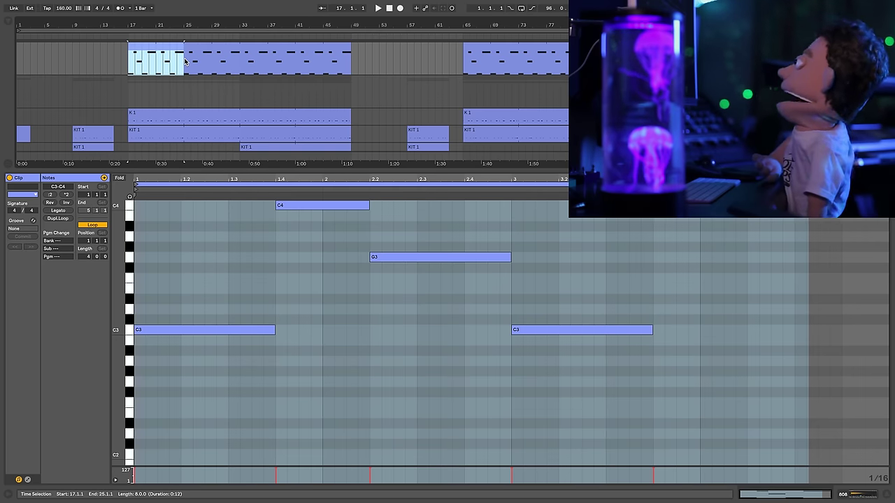
pyautogui.hotkey('ctrl', 'j')
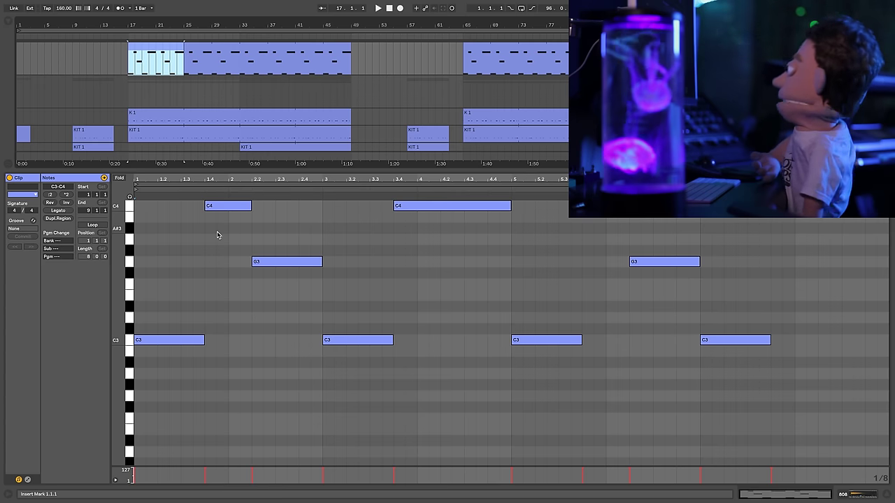
# Step: Deactivate the C4 note at 3.4 and lengthen the C3 note at bar 3 to end at 4.4
pyautogui.click(227, 206)
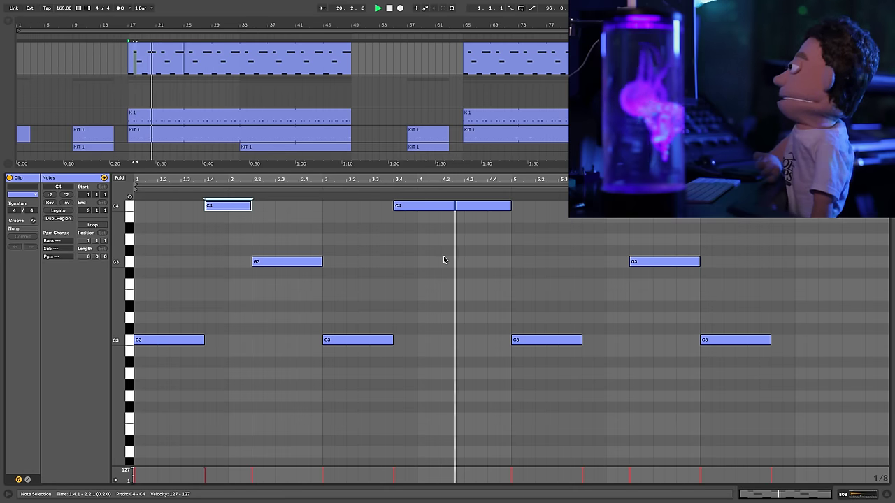
pyautogui.press('space')
pyautogui.moveTo(444, 256); pyautogui.dragTo(461, 180)
pyautogui.press('space')
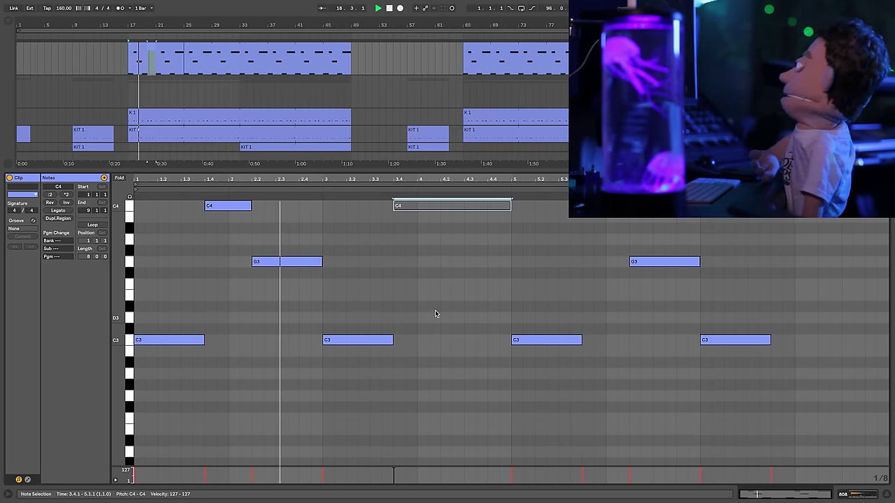
pyautogui.moveTo(392, 341); pyautogui.dragTo(488, 342)
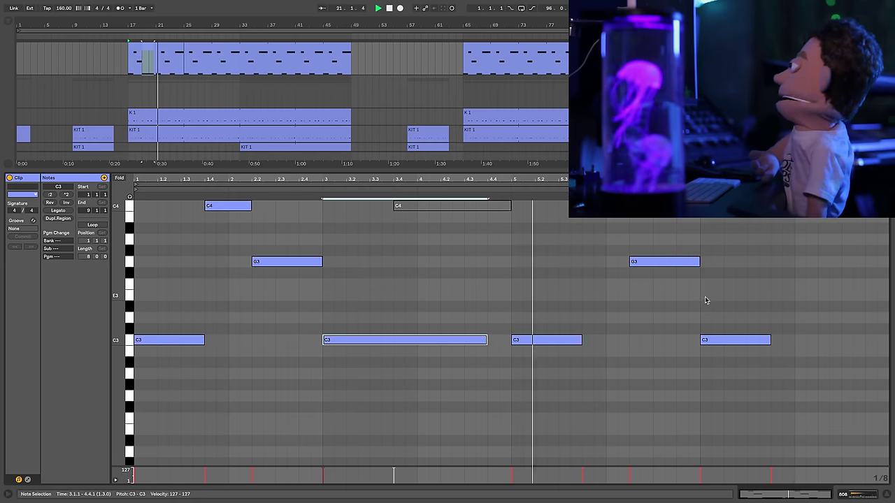
# Step: Deactivate the C4 note at 7.4 and fill its place with the bar 7 C3 extended to 8.2 and a new C3 from 8.2 to 9.1
pyautogui.moveTo(821, 241); pyautogui.dragTo(804, 205)
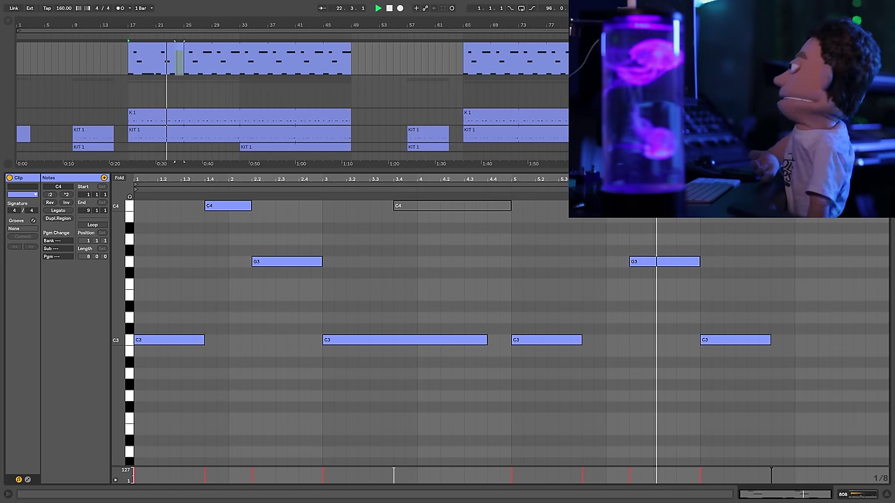
pyautogui.moveTo(769, 340); pyautogui.dragTo(886, 341)
pyautogui.click(826, 341)
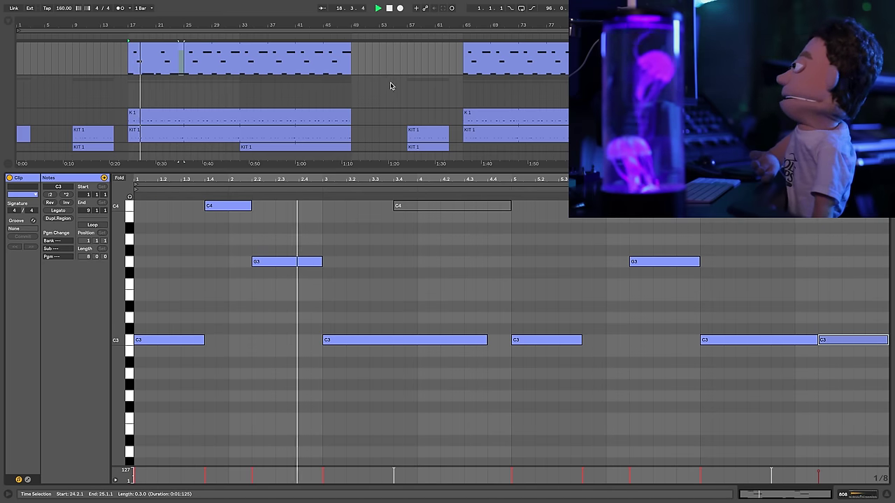
# Step: Loop the eight-bar 808 clip out to bar 49 and shorten its last C3 note to end at 8.4
pyautogui.click(92, 224)
pyautogui.moveTo(328, 46); pyautogui.dragTo(351, 49)
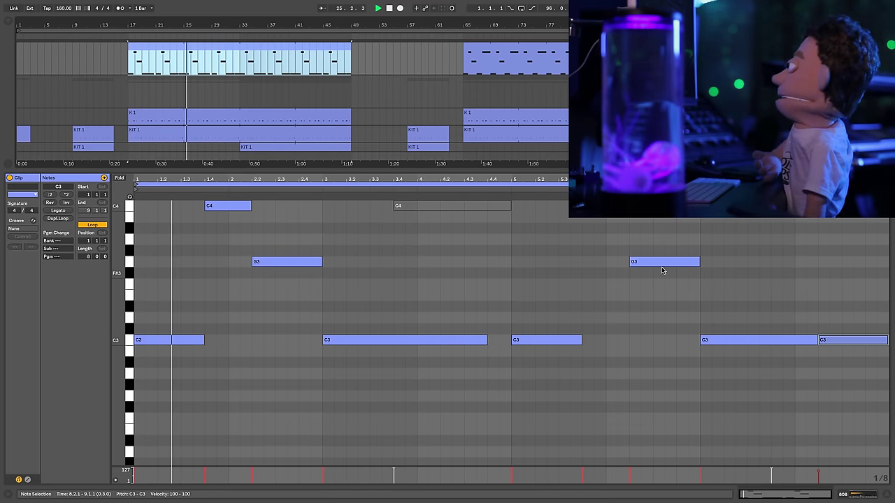
pyautogui.moveTo(886, 339); pyautogui.dragTo(877, 340)
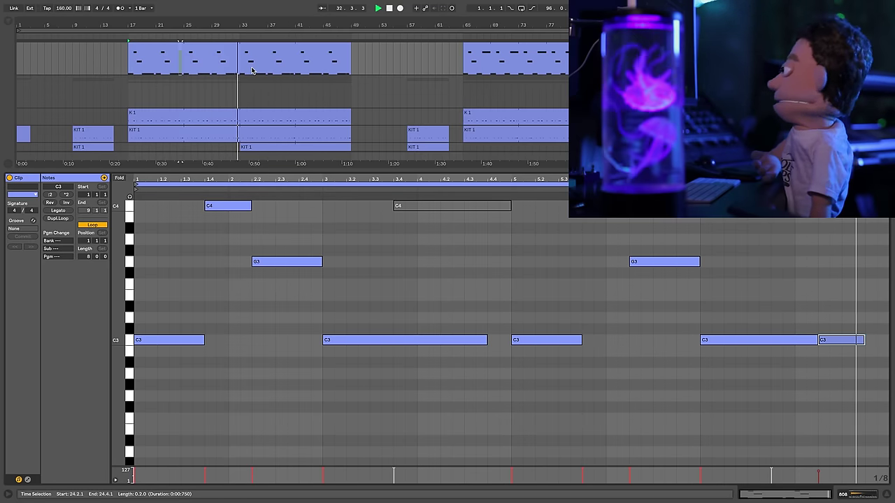
# Step: Consolidate the 808 pattern from bar 17 to 33 into a single 16-bar clip
pyautogui.click(220, 49)
pyautogui.press('space')
pyautogui.moveTo(237, 67); pyautogui.dragTo(144, 67)
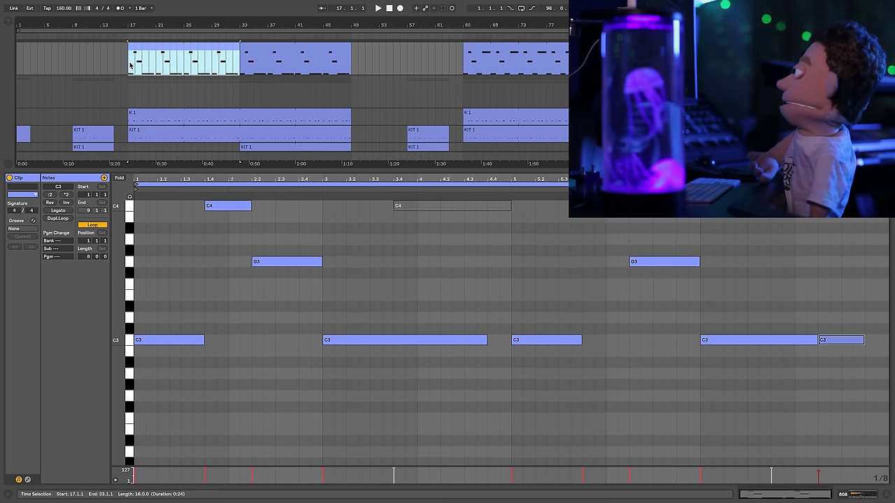
pyautogui.hotkey('ctrl', 'd')
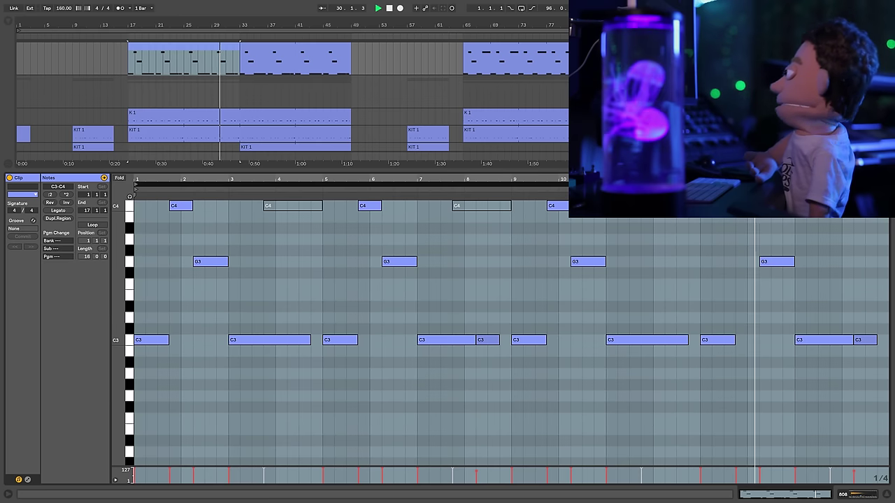
# Step: Shorten the last C3 note of the 16-bar clip, starting at 16.2, to less than half a beat and deactivate it
pyautogui.press('+')
pyautogui.press('+')
pyautogui.press('+')
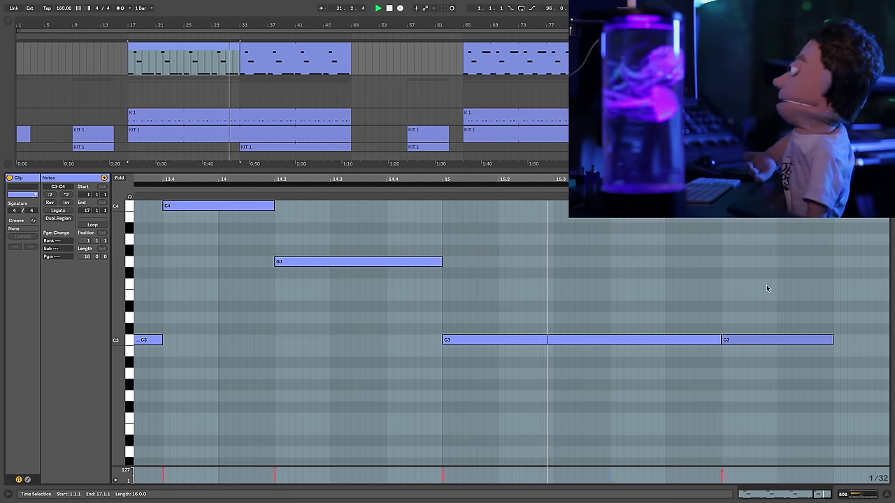
pyautogui.press('space')
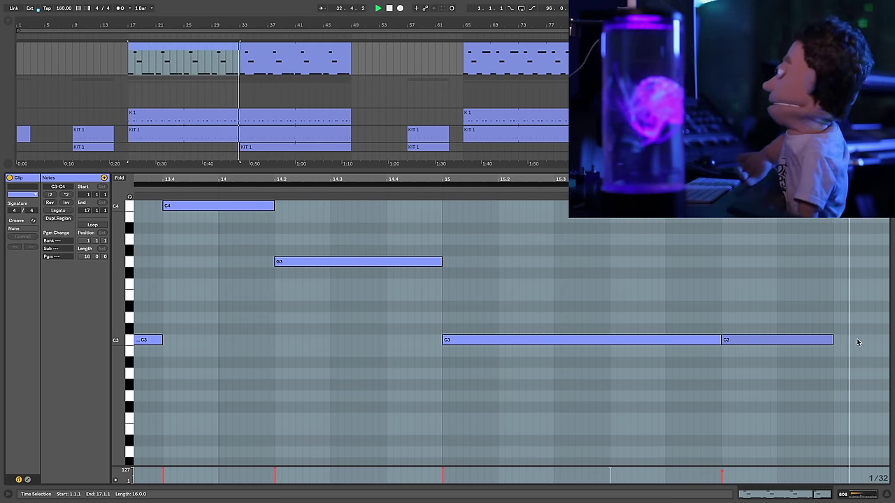
pyautogui.moveTo(831, 339); pyautogui.dragTo(774, 342)
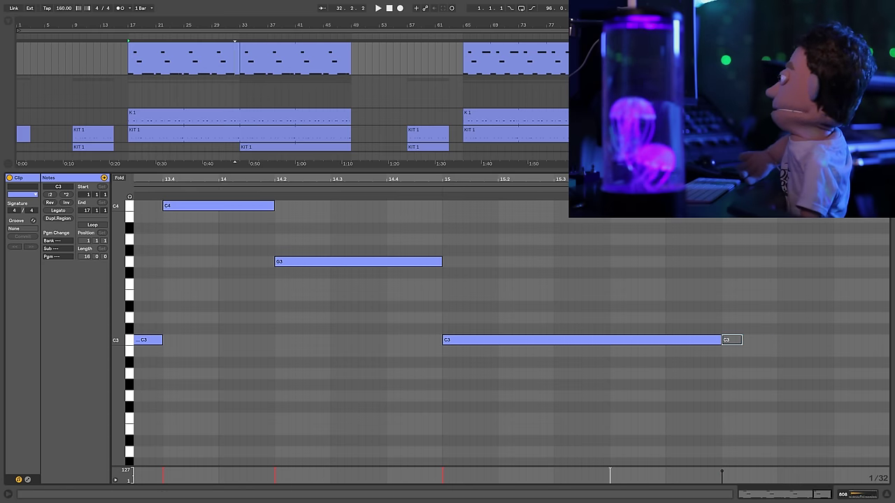
# Step: Delete the short C3 note at 8.2 in the 16-bar 808 clip
pyautogui.moveTo(723, 179); pyautogui.dragTo(724, 140)
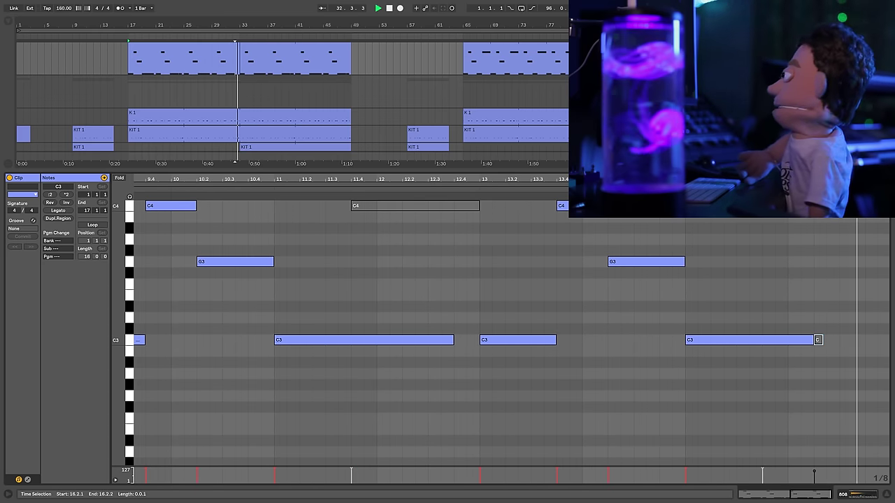
pyautogui.press('-')
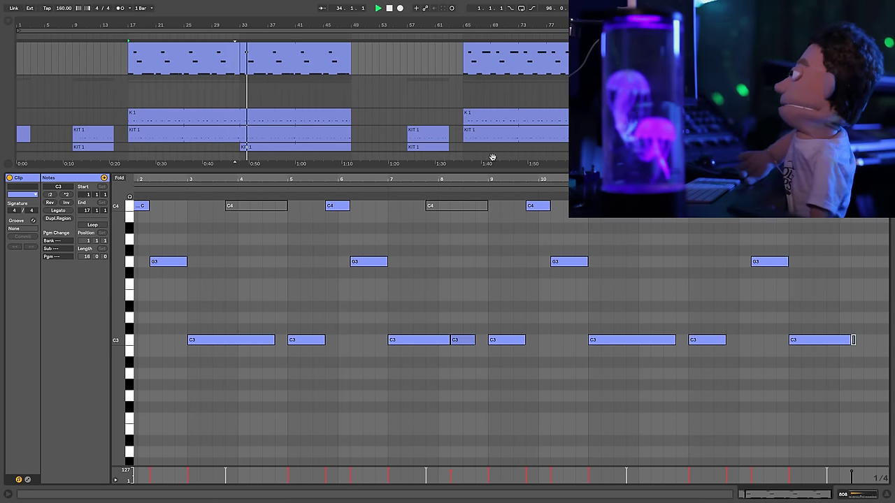
pyautogui.moveTo(376, 180); pyautogui.dragTo(377, 147)
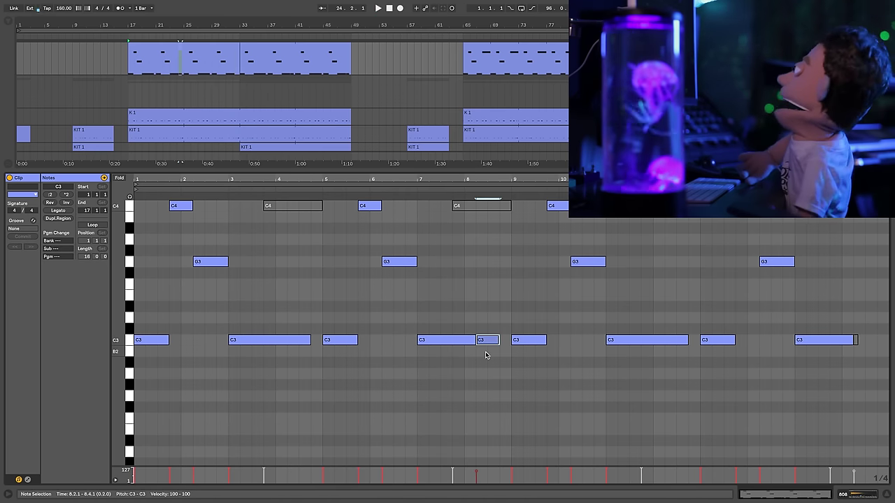
pyautogui.press('Delete')
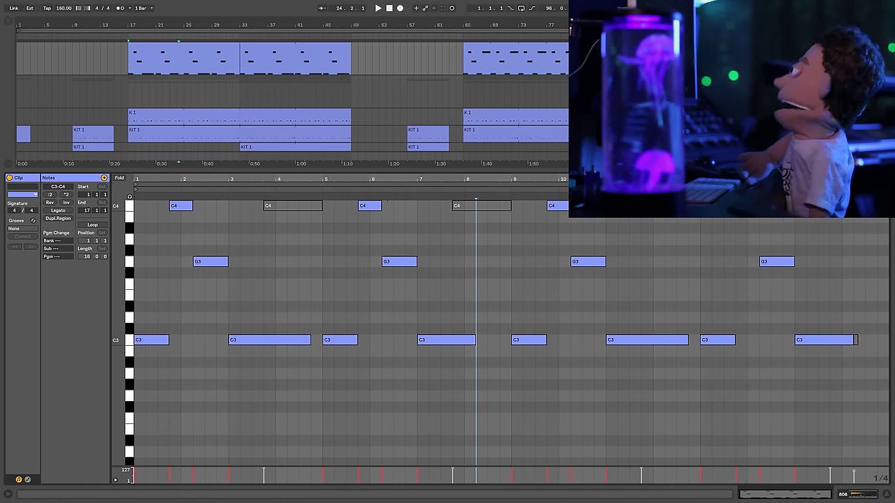
# Step: Add a very short C3 note at 4.4.3, just before the bar 5 C3, and play the 808 pattern
pyautogui.moveTo(388, 180); pyautogui.dragTo(388, 178)
pyautogui.moveTo(332, 176); pyautogui.dragTo(332, 173)
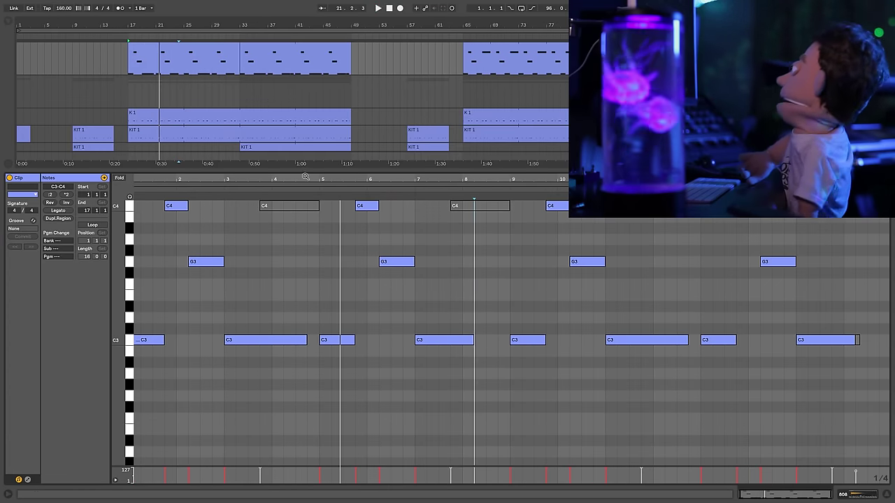
pyautogui.moveTo(306, 176); pyautogui.dragTo(326, 253)
pyautogui.press('space')
pyautogui.doubleClick(357, 340)
pyautogui.press('space')
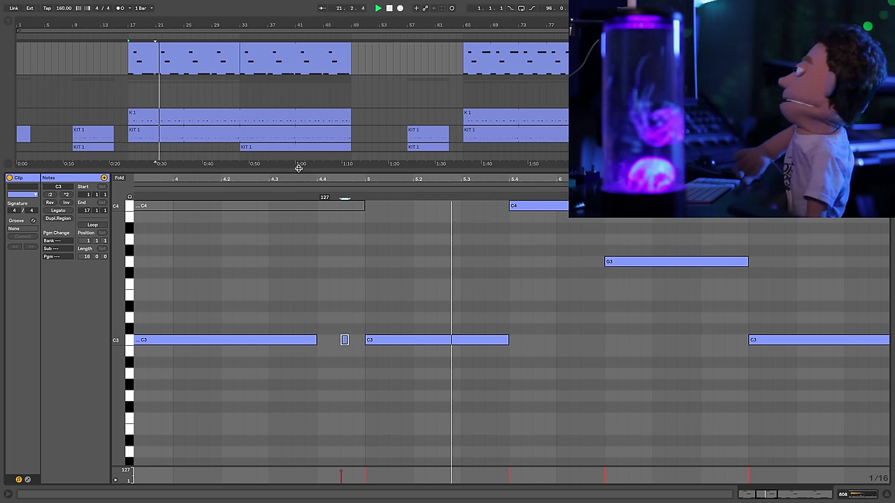
pyautogui.moveTo(294, 179); pyautogui.dragTo(294, 119)
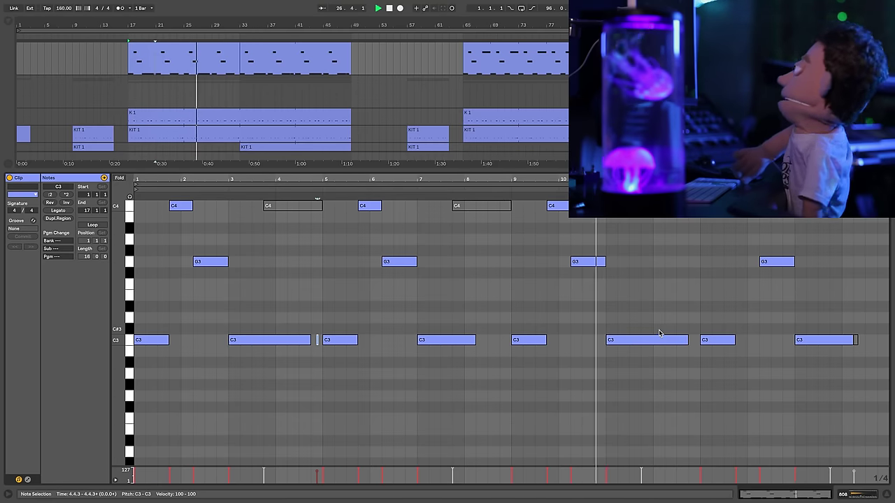
pyautogui.press('space')
# Step: Turn the long bar 11 C3 into a very short C3 at 11.1 followed by a long C3 from 11.1.3 to 12.4.3
pyautogui.moveTo(643, 179); pyautogui.dragTo(642, 210)
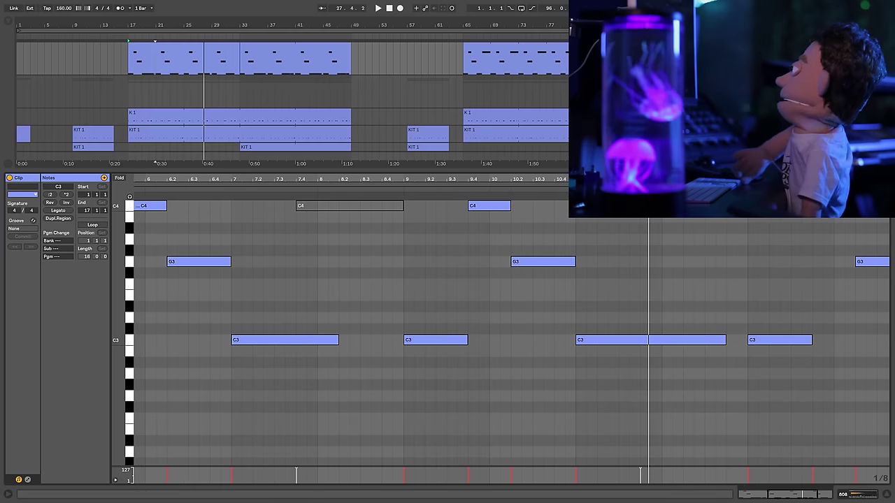
pyautogui.moveTo(724, 343); pyautogui.dragTo(567, 342)
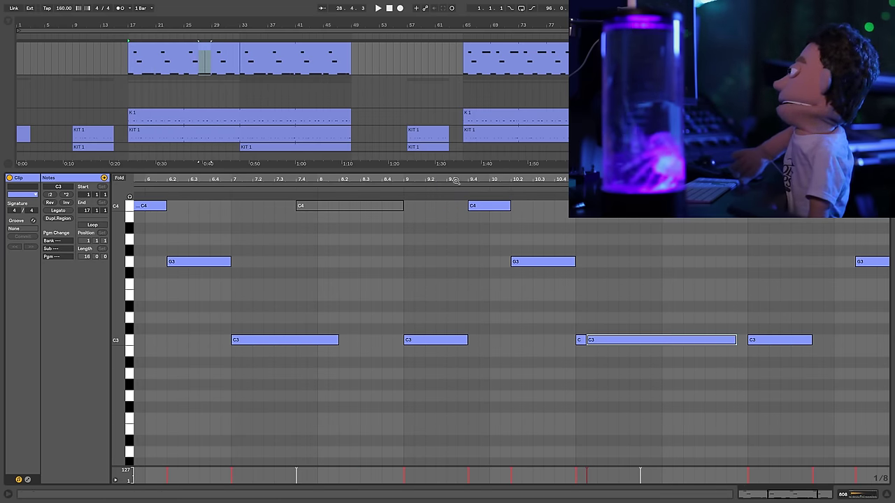
pyautogui.click(580, 340)
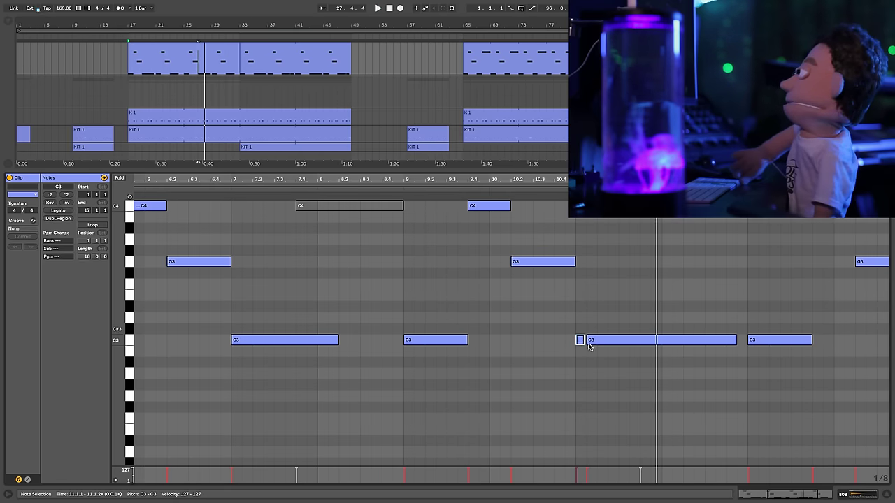
# Step: Trim the ends of the G3 at 10.2, the C4 at 9.4 and the C3 at bar 9 slightly, and play the section
pyautogui.click(574, 265)
pyautogui.click(509, 207)
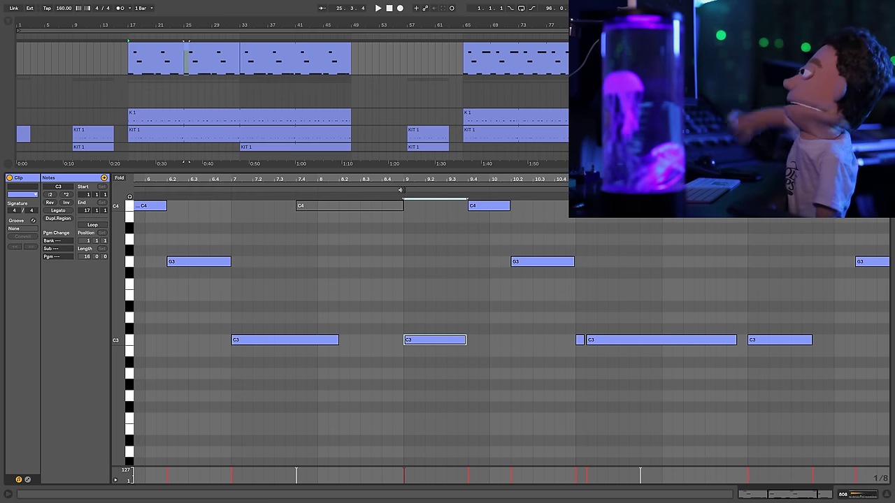
pyautogui.click(394, 190)
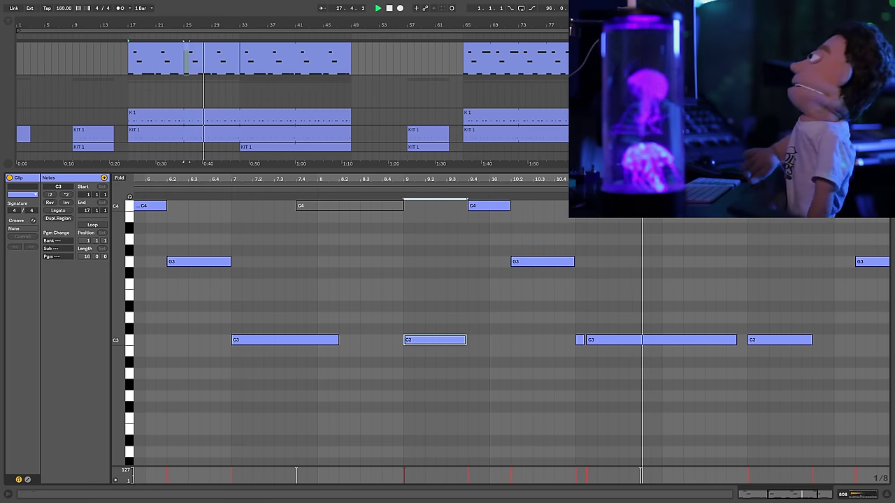
pyautogui.moveTo(787, 179); pyautogui.dragTo(711, 152)
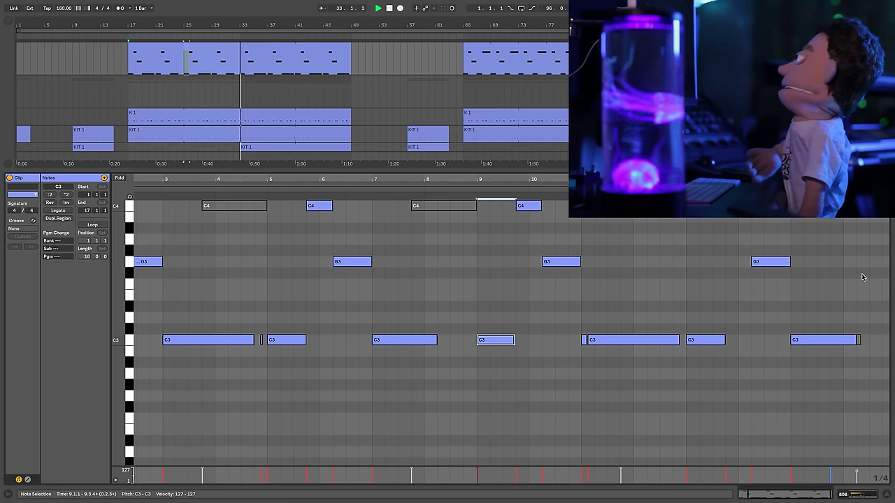
pyautogui.press('space')
# Step: Loop the 16-bar 808 clip over the following section up to bar 49 and copy it over the 808 clip at bar 65
pyautogui.click(194, 47)
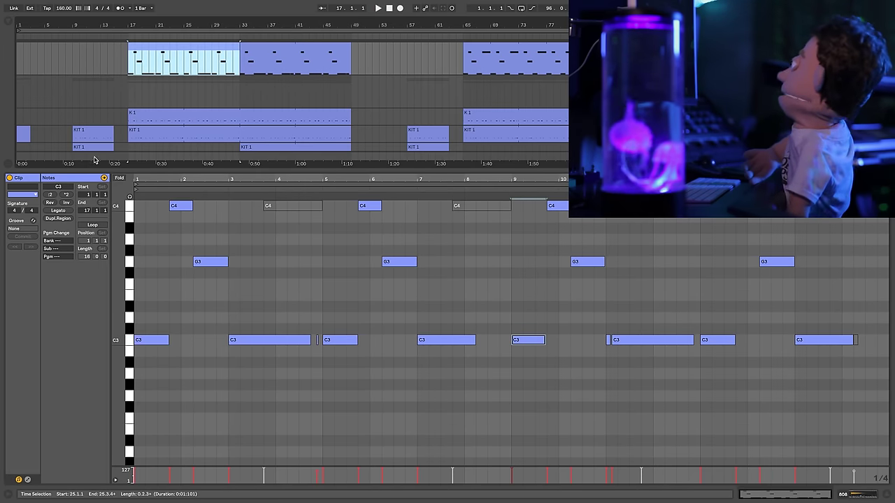
pyautogui.click(94, 224)
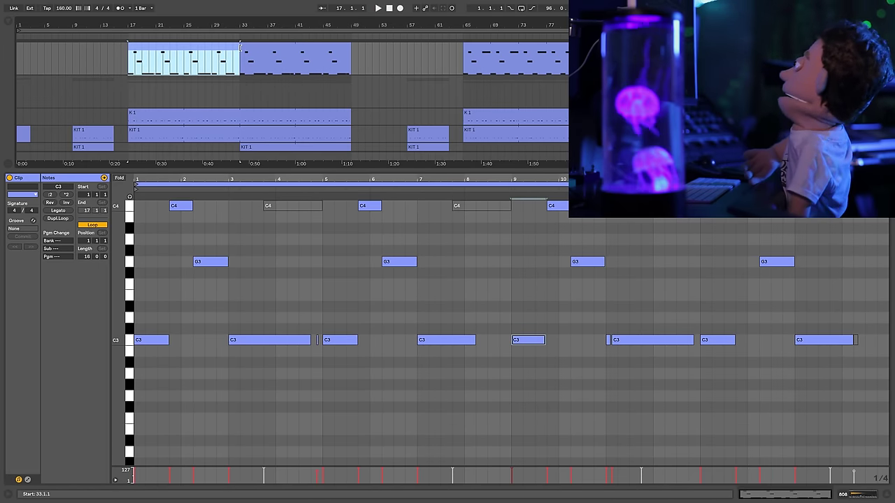
pyautogui.moveTo(240, 45); pyautogui.dragTo(356, 41)
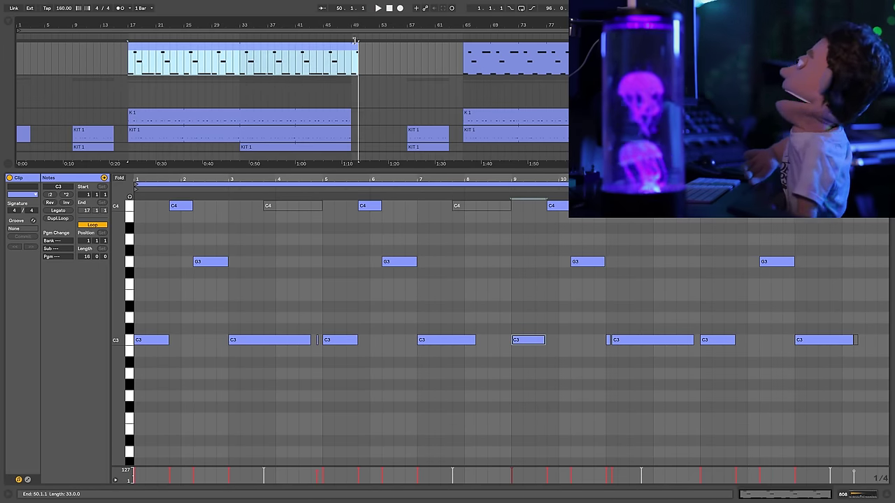
pyautogui.click(512, 49)
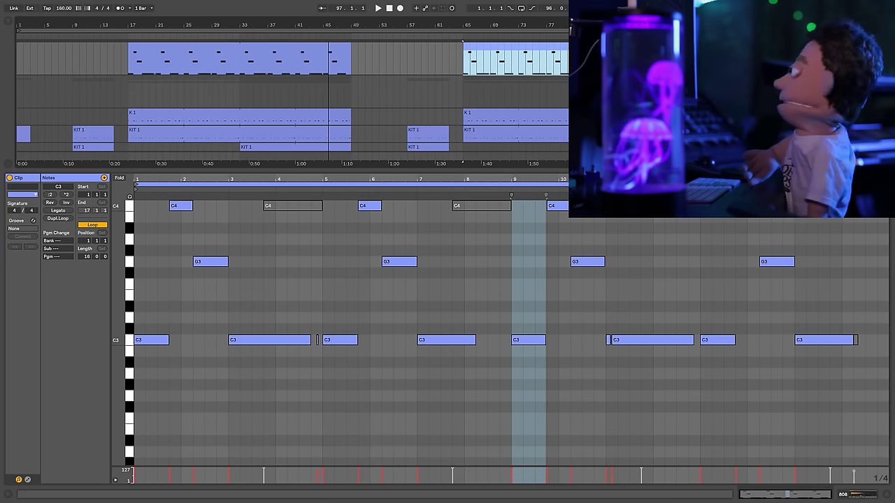
# Step: Deactivate the two kicks at 1.4 and the two kicks at 3.4 in the K 1 clip at bar 17
pyautogui.click(169, 113)
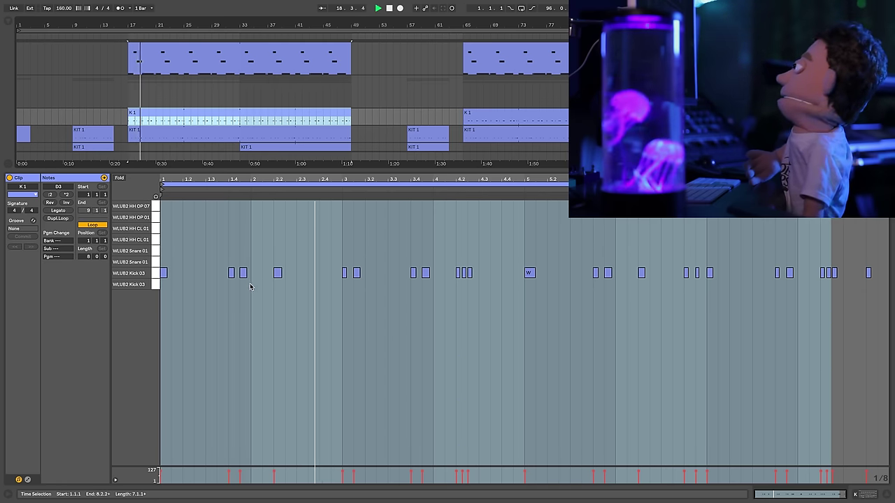
pyautogui.press('space')
pyautogui.moveTo(249, 285); pyautogui.dragTo(230, 262)
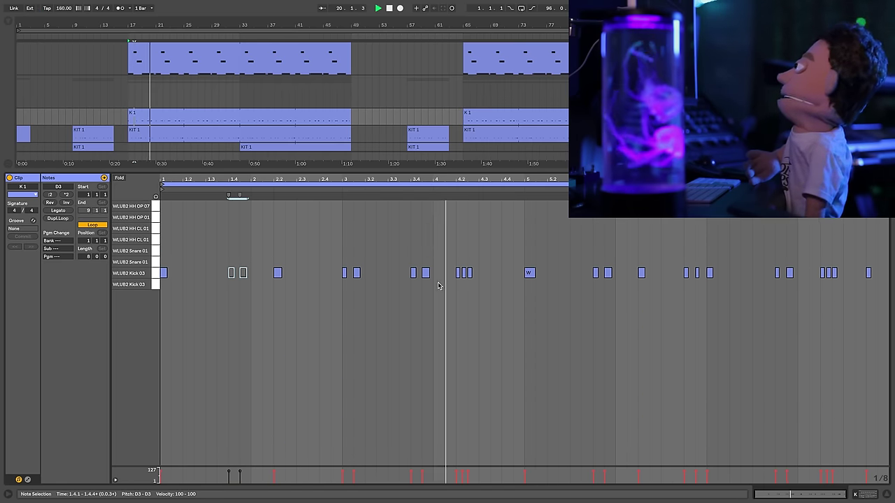
pyautogui.moveTo(437, 286); pyautogui.dragTo(371, 246)
pyautogui.press('Right')
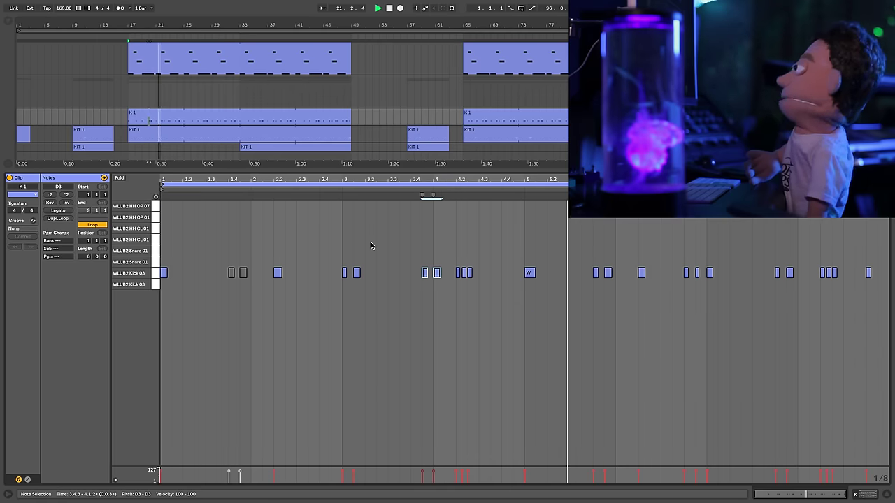
pyautogui.press('Left')
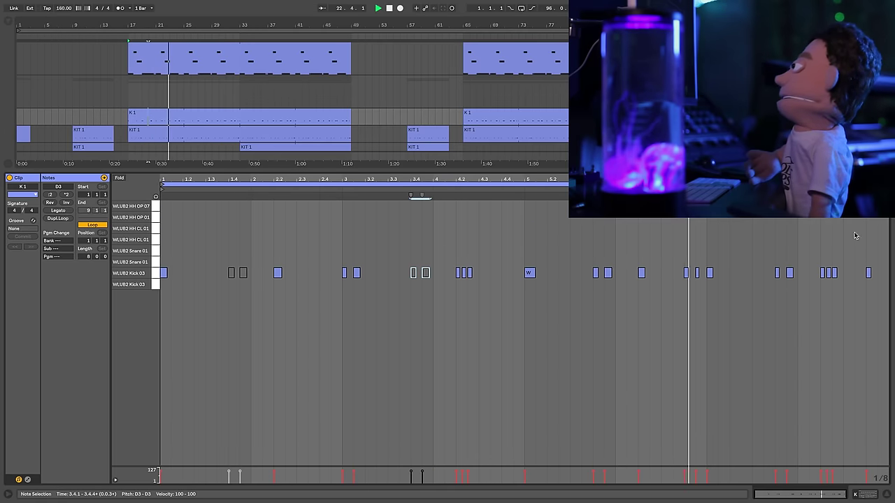
# Step: Deactivate the two kicks at 6.4 and the last two of the three kicks at 4.2, and play from bar 17
pyautogui.moveTo(694, 255); pyautogui.dragTo(682, 283)
pyautogui.keyDown('shift'); pyautogui.click(697, 273); pyautogui.keyUp('shift')
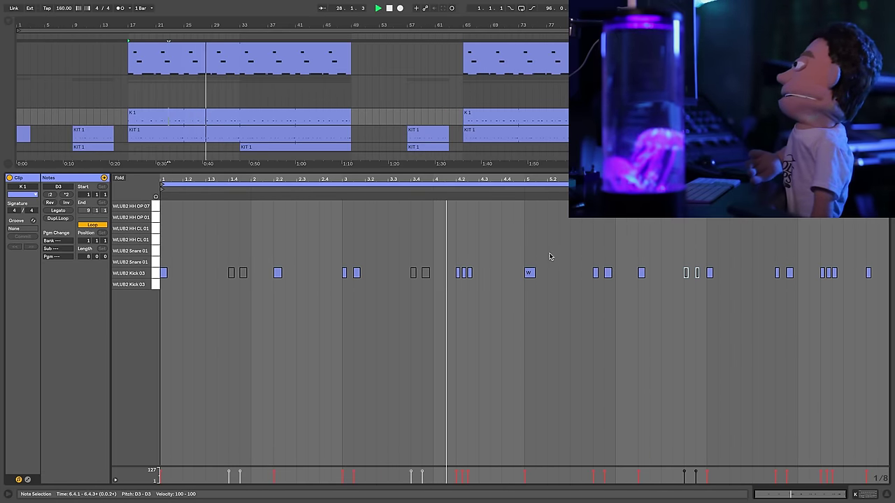
pyautogui.click(464, 273)
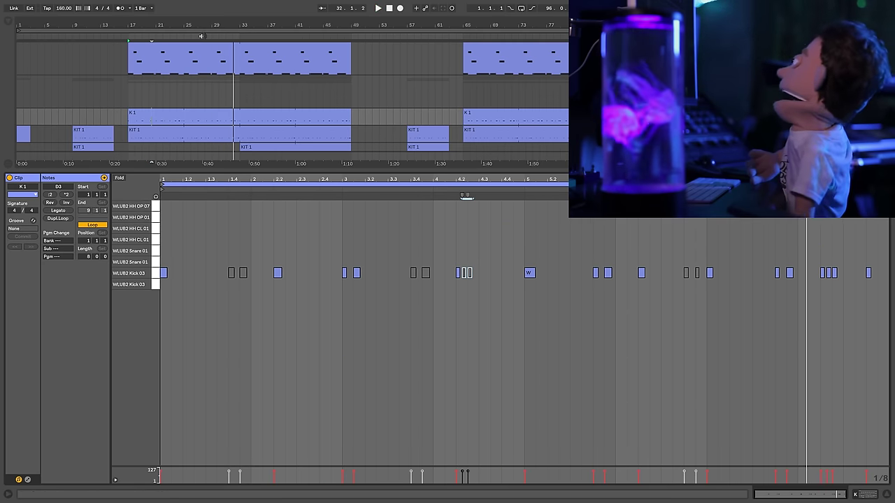
pyautogui.click(167, 115)
pyautogui.press('space')
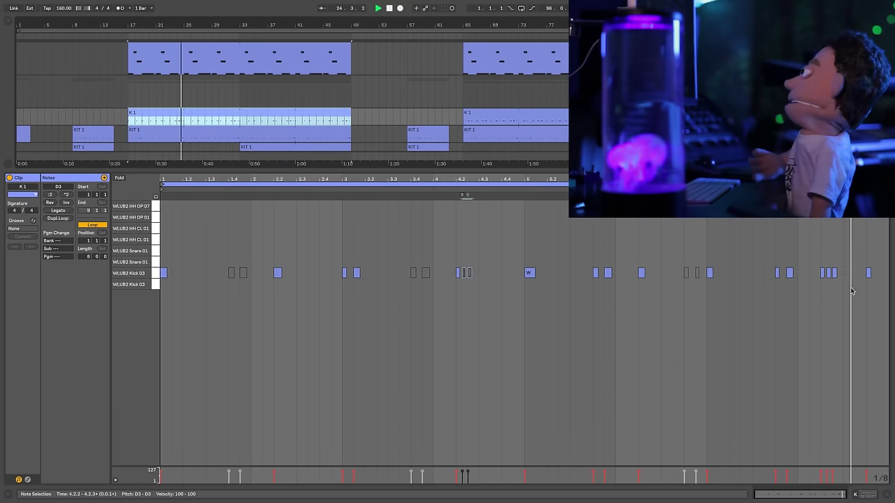
# Step: Move the group of three kicks from 8.2 to 8.4 and play the end of the clip
pyautogui.press('space')
pyautogui.click(818, 274)
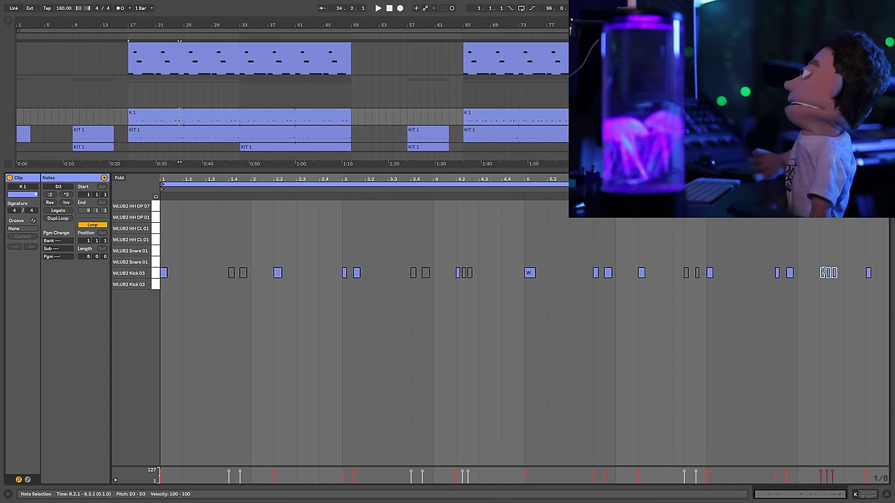
pyautogui.moveTo(824, 276); pyautogui.dragTo(868, 275)
pyautogui.press('space')
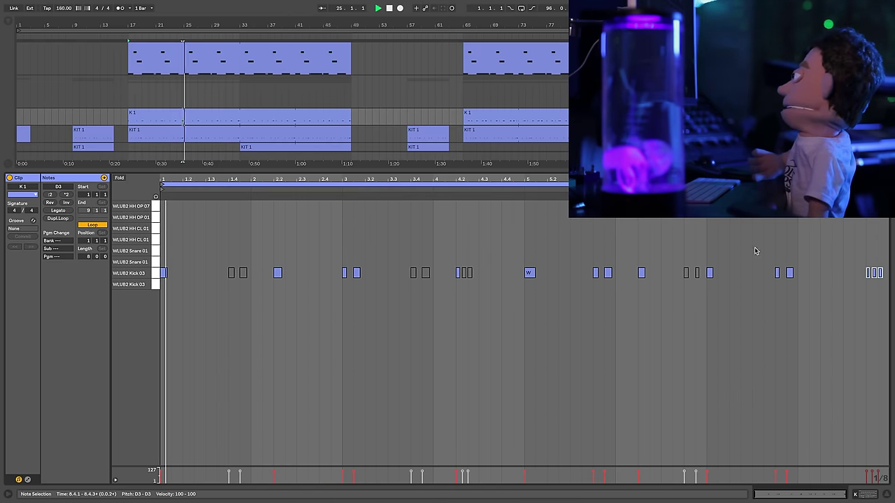
# Step: Delete the three kicks at 8.4 and play the kick pattern from bar 17
pyautogui.moveTo(861, 260); pyautogui.dragTo(891, 288)
pyautogui.press('Delete')
pyautogui.press('space')
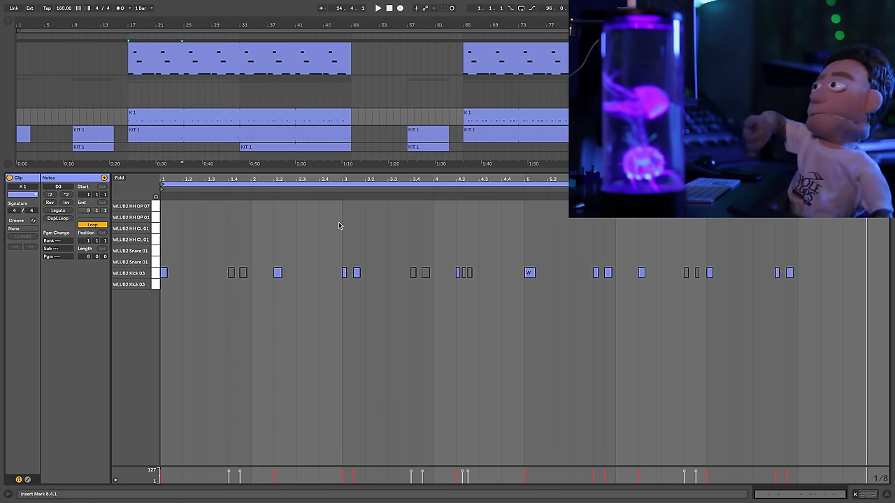
pyautogui.press('space')
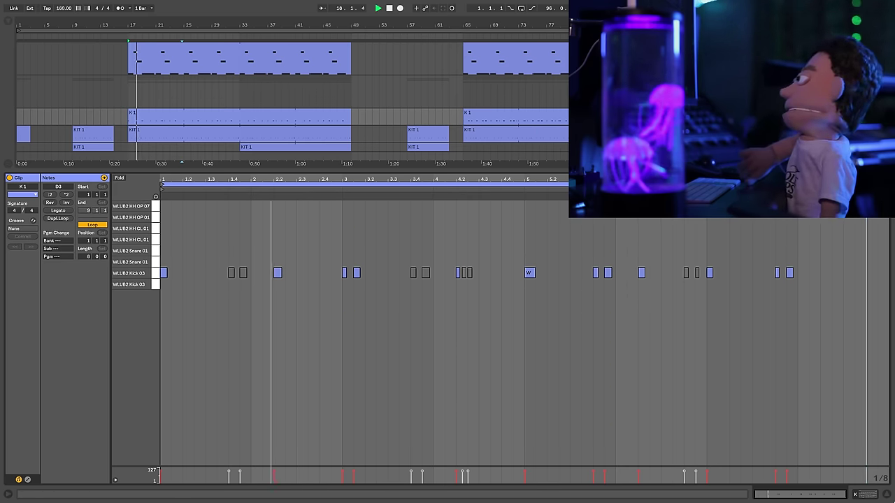
# Step: Set the overall volume of the kick track's Impulse to 2.29 dB
pyautogui.click(865, 494)
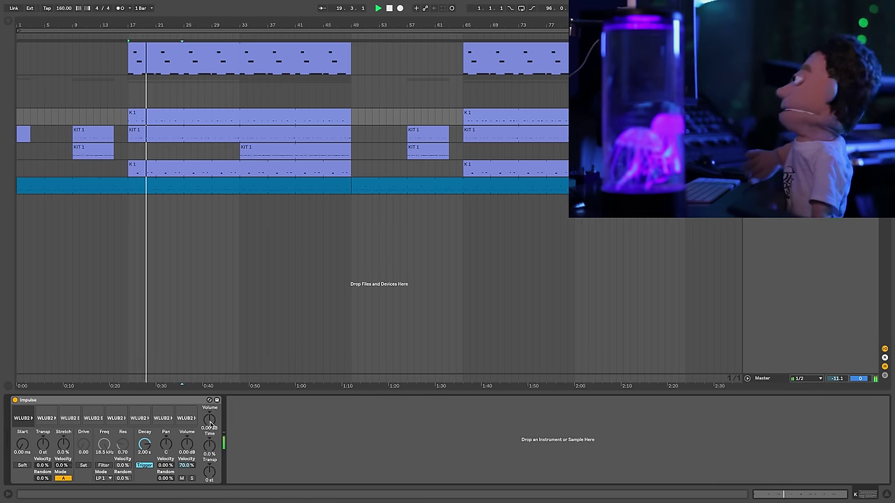
pyautogui.press('space')
pyautogui.moveTo(209, 419); pyautogui.dragTo(209, 412)
pyautogui.press('space')
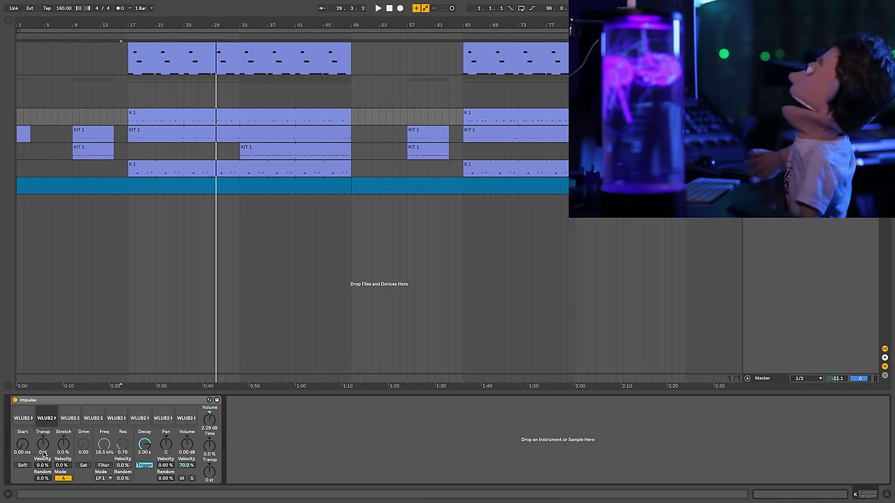
# Step: Show the automation lanes and enlarge the kick track around bar 17 for transpose automation
pyautogui.click(127, 116)
pyautogui.press('a')
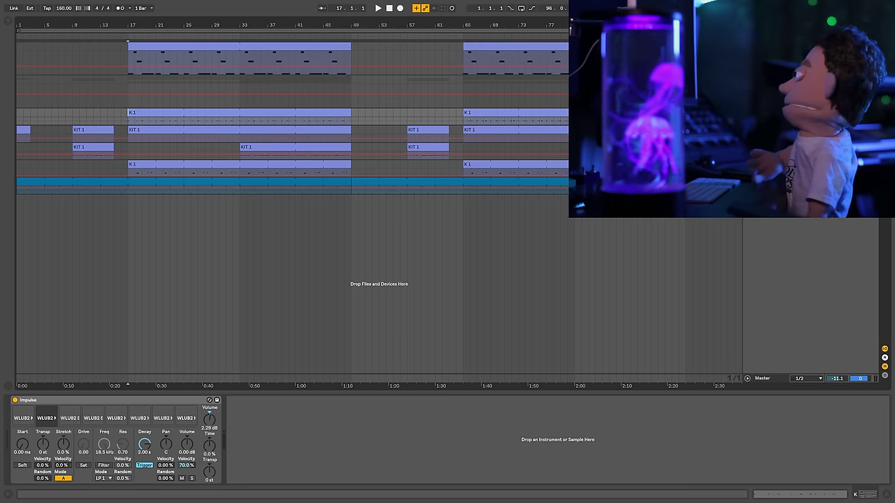
pyautogui.hotkey('alt', '+')
pyautogui.hotkey('alt', '+')
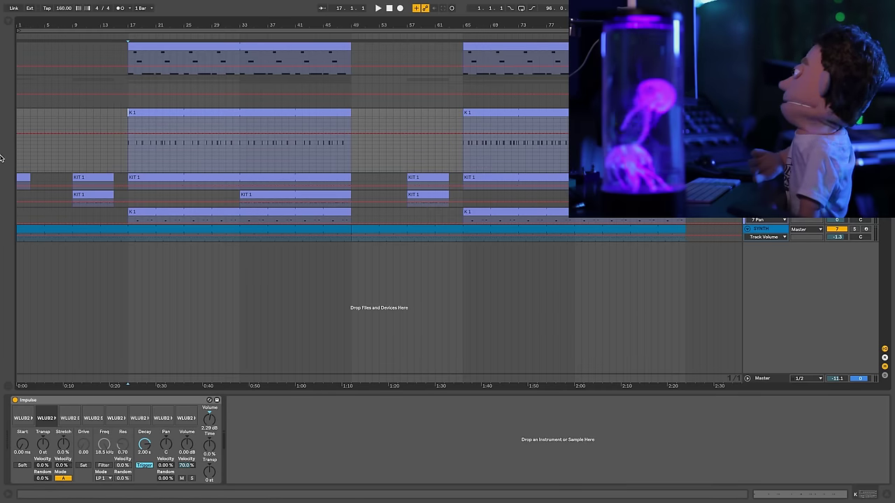
pyautogui.moveTo(108, 26); pyautogui.dragTo(109, 76)
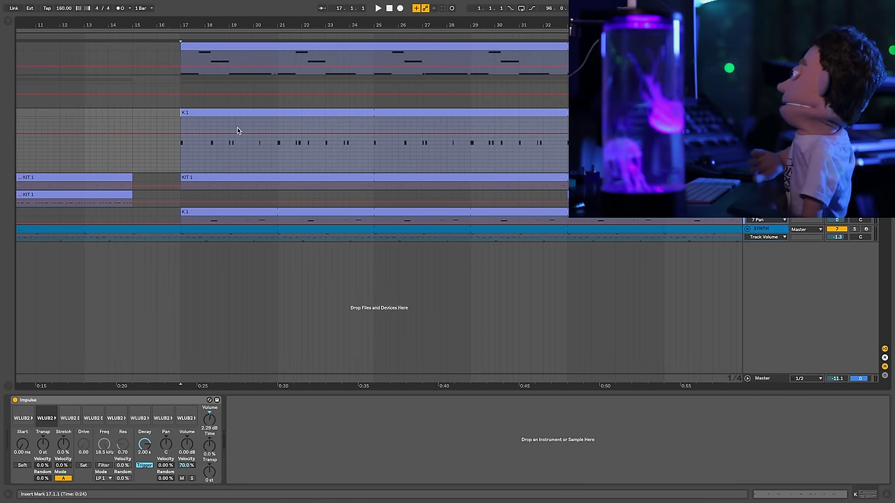
# Step: Draw a transpose automation dip to -2 st over the kick at 18.2 and play from bar 17
pyautogui.moveTo(202, 142)
pyautogui.mouseDown()
pyautogui.moveTo(223, 141)
pyautogui.moveTo(211, 144)
pyautogui.mouseUp()
pyautogui.click(206, 138)
pyautogui.click(207, 142)
pyautogui.click(181, 152)
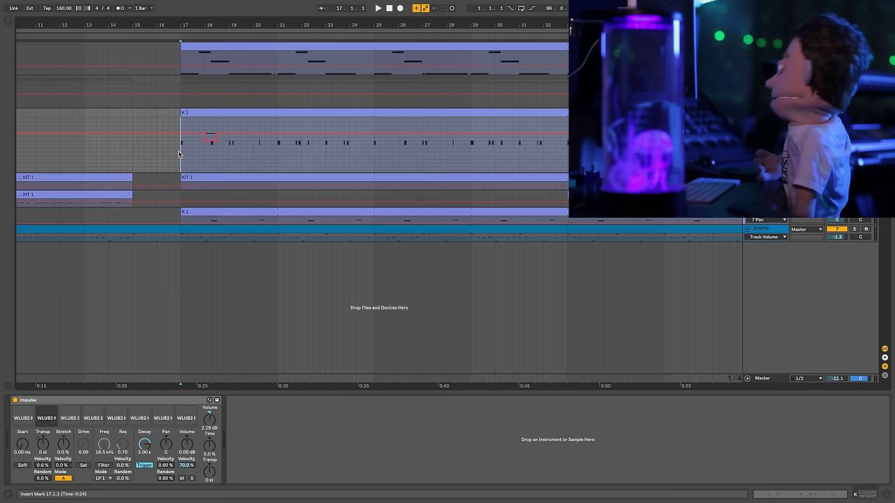
pyautogui.press('space')
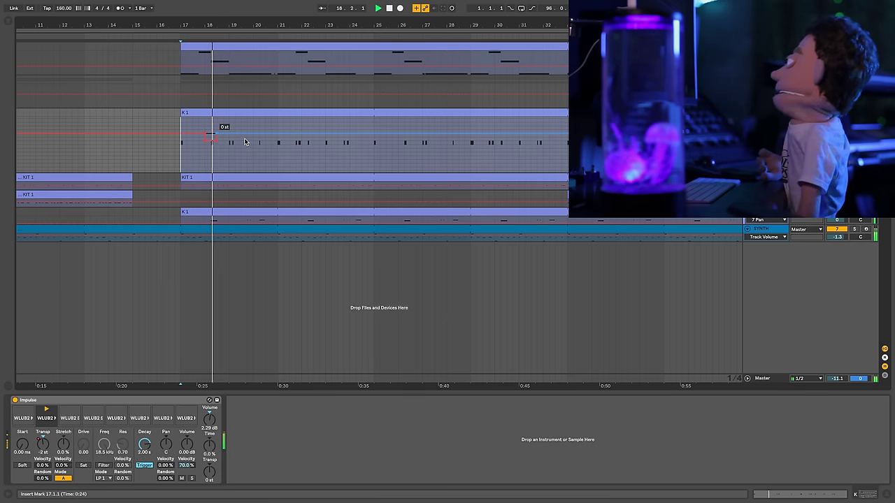
# Step: Stop playback and draw transpose automation dips to -2 st over the kicks at 19.1 and 20.2
pyautogui.press('space')
pyautogui.moveTo(229, 151); pyautogui.dragTo(246, 137)
pyautogui.press('+')
pyautogui.press('+')
pyautogui.press('+')
pyautogui.press('+')
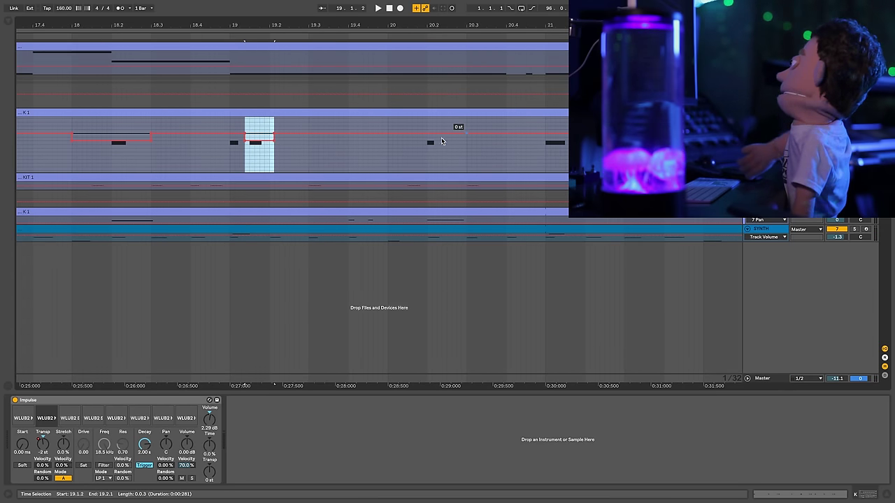
pyautogui.moveTo(397, 150); pyautogui.dragTo(435, 147)
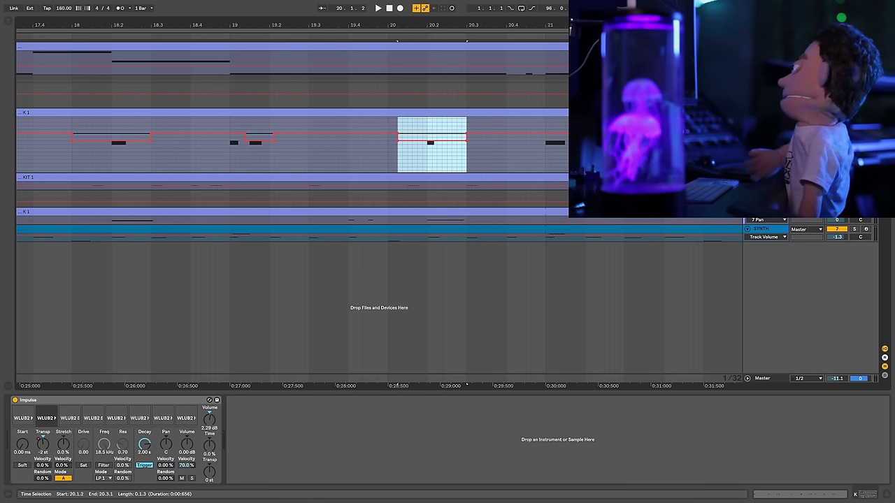
# Step: Lower the kick's transpose automation to -2 st between 21.4.2 and 21.4.4, and play the pattern from bar 20
pyautogui.moveTo(698, 142); pyautogui.dragTo(678, 143)
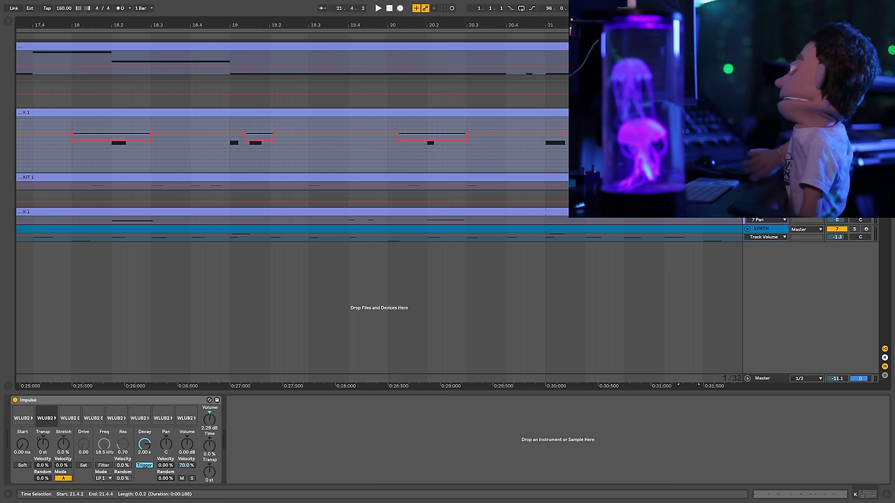
pyautogui.moveTo(683, 133); pyautogui.dragTo(683, 141)
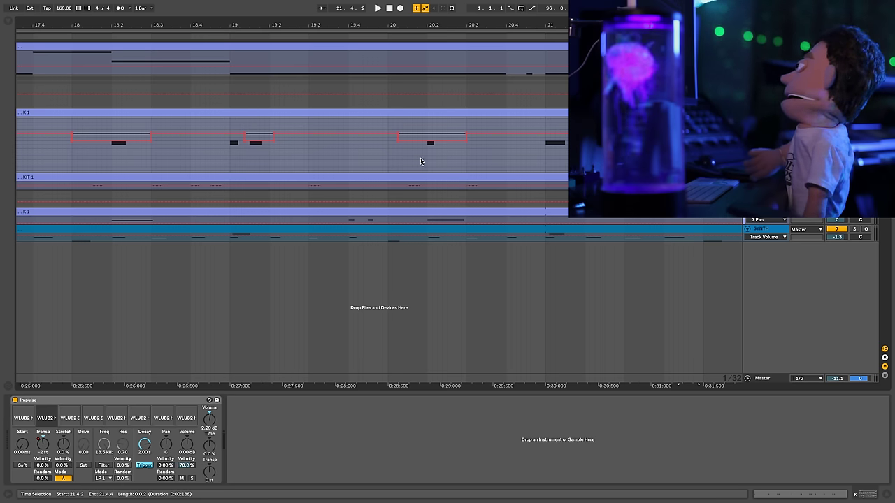
pyautogui.click(412, 150)
pyautogui.press('space')
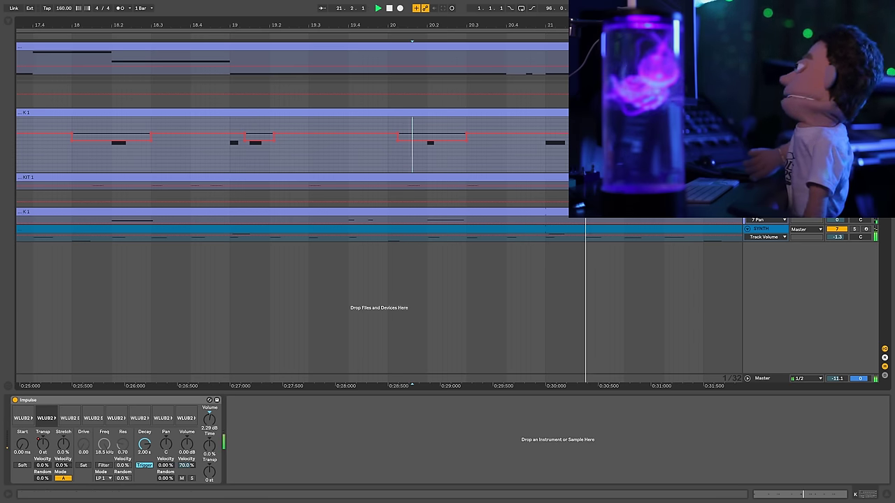
pyautogui.press('space')
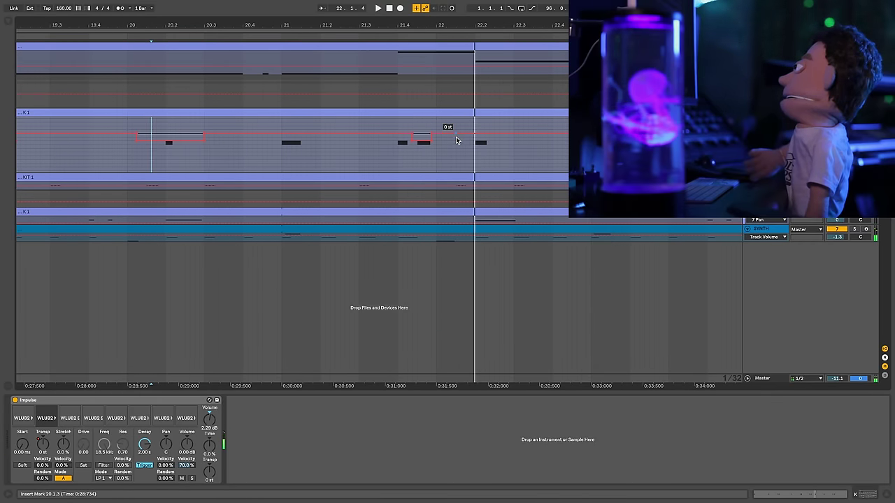
# Step: Draw transpose automation dips over the kick at 22.2 and from 23.4.2 to 24.1.2 at -2 st
pyautogui.moveTo(457, 142); pyautogui.dragTo(503, 134)
pyautogui.moveTo(400, 24)
pyautogui.mouseDown()
pyautogui.moveTo(236, 35)
pyautogui.moveTo(399, 40)
pyautogui.moveTo(399, 26)
pyautogui.mouseUp()
pyautogui.moveTo(542, 151)
pyautogui.mouseDown()
pyautogui.moveTo(529, 151)
pyautogui.moveTo(537, 145)
pyautogui.mouseUp()
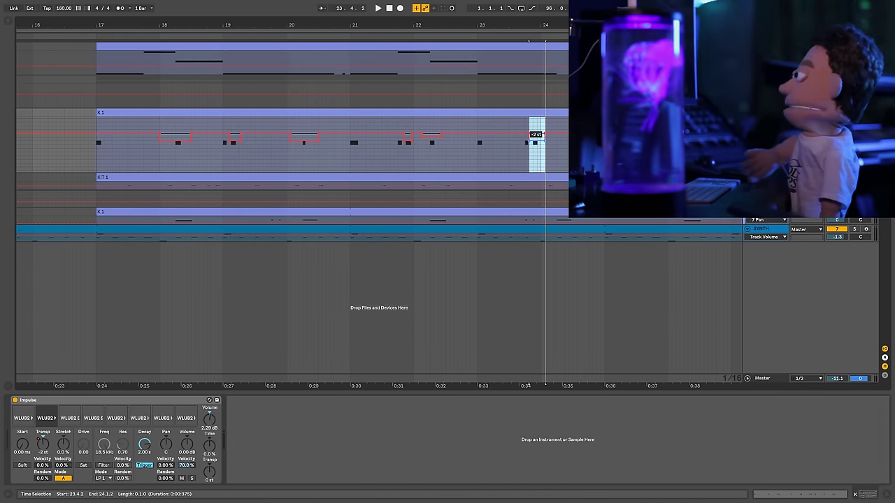
pyautogui.moveTo(431, 142); pyautogui.dragTo(435, 145)
# Step: Give the kick's transpose automation its own lane and duplicate its bars 17 to 25 up to bar 49
pyautogui.moveTo(379, 35); pyautogui.dragTo(380, 14)
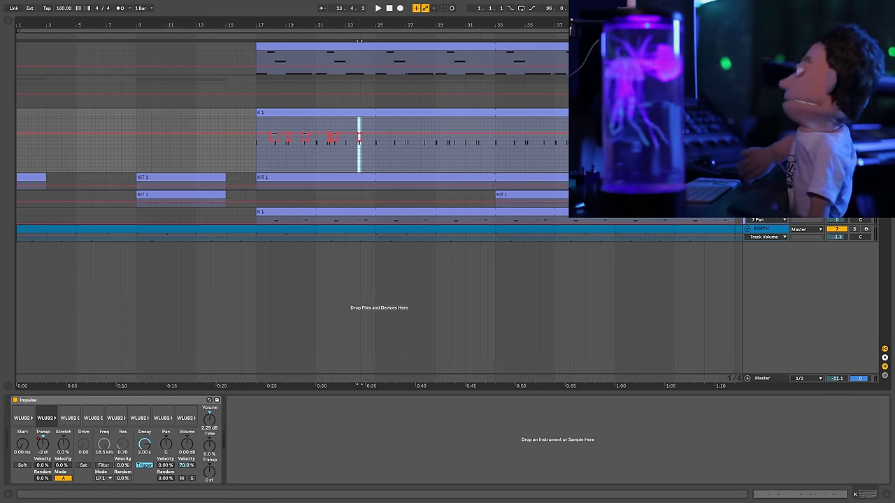
pyautogui.click(749, 139)
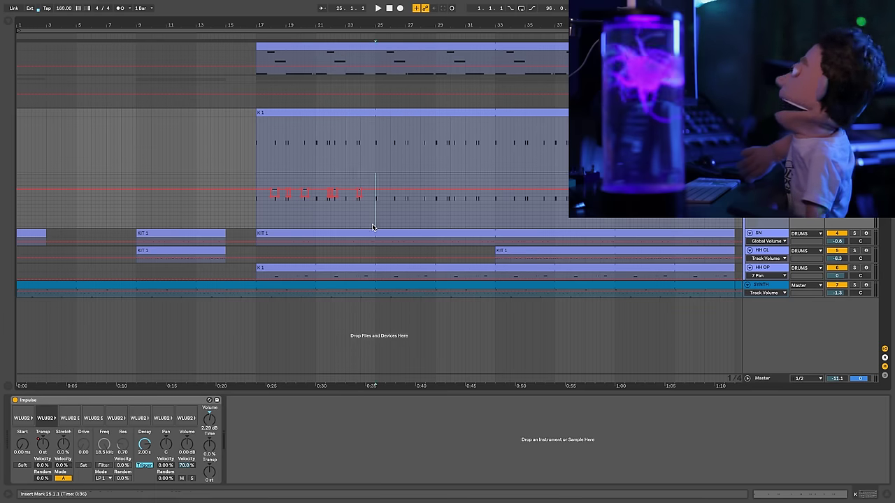
pyautogui.moveTo(375, 203); pyautogui.dragTo(257, 199)
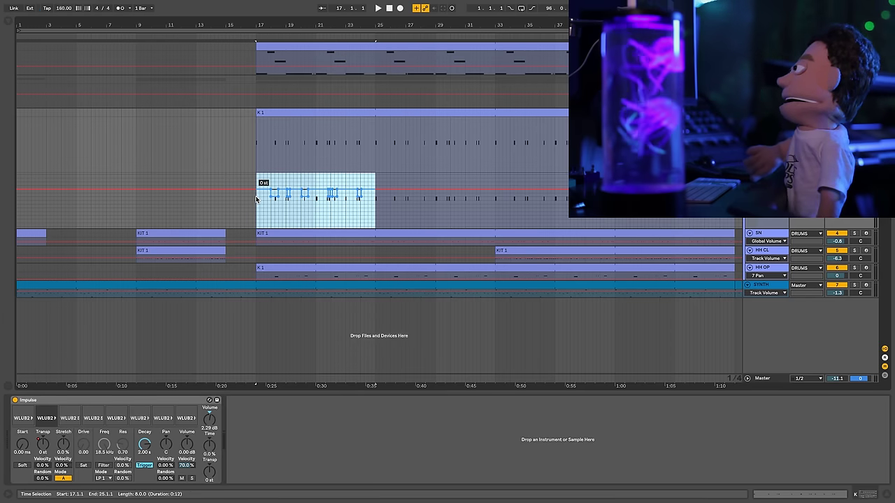
pyautogui.hotkey('ctrl', 'd')
pyautogui.hotkey('ctrl', 'd')
pyautogui.moveTo(488, 23); pyautogui.dragTo(242, 24)
pyautogui.hotkey('ctrl', 'd')
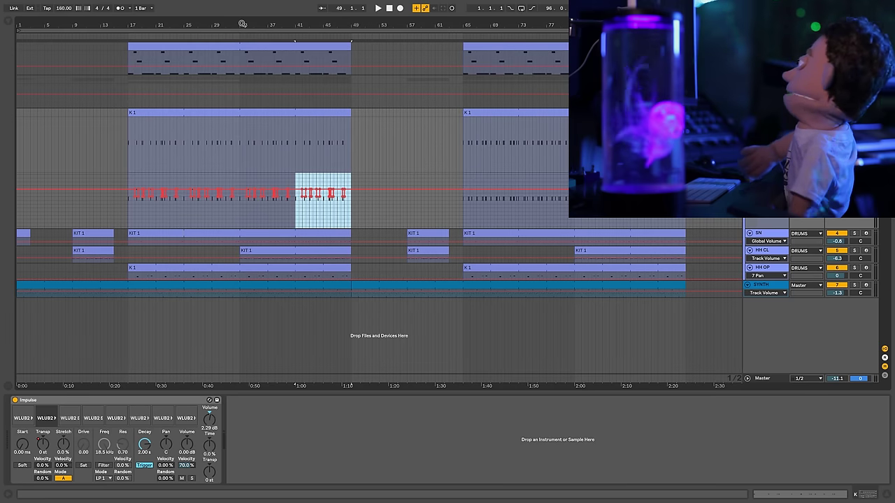
# Step: Copy the transpose automation of bars 17 to 49 to bar 65
pyautogui.keyDown('shift'); pyautogui.click(126, 215); pyautogui.keyUp('shift')
pyautogui.keyDown('shift'); pyautogui.click(129, 219); pyautogui.keyUp('shift')
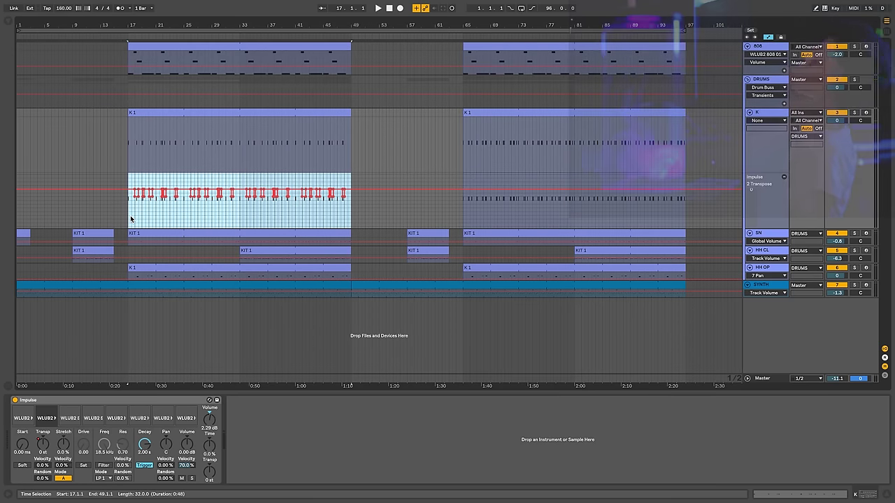
pyautogui.click(463, 215)
pyautogui.hotkey('ctrl', 'v')
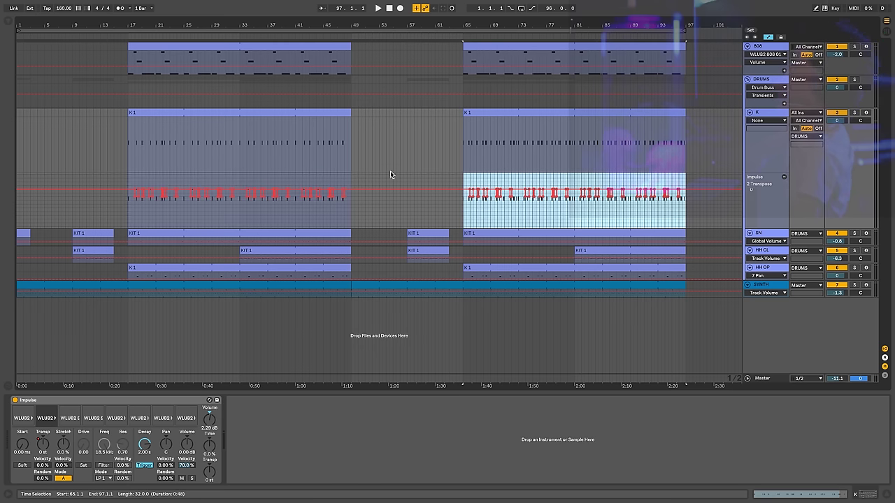
# Step: Replace the kick clip at bar 65 with a copy of the kick clip from bar 17
pyautogui.click(248, 112)
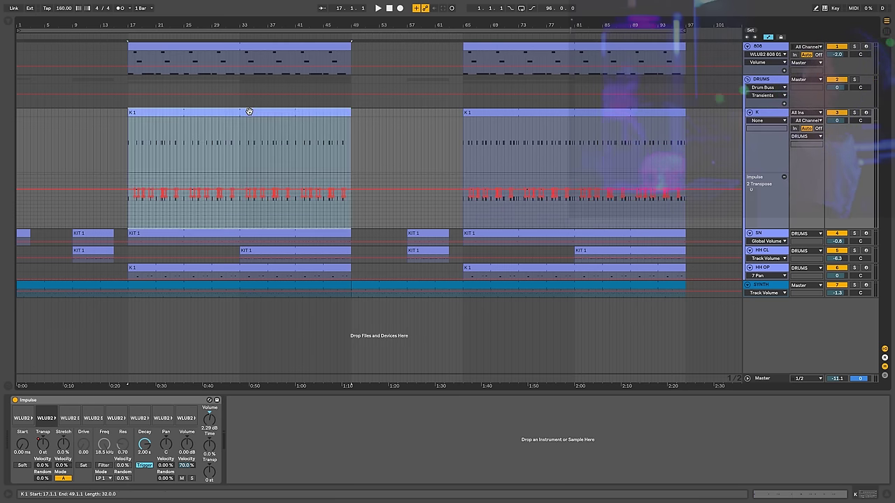
pyautogui.click(522, 111)
pyautogui.hotkey('ctrl', 'v')
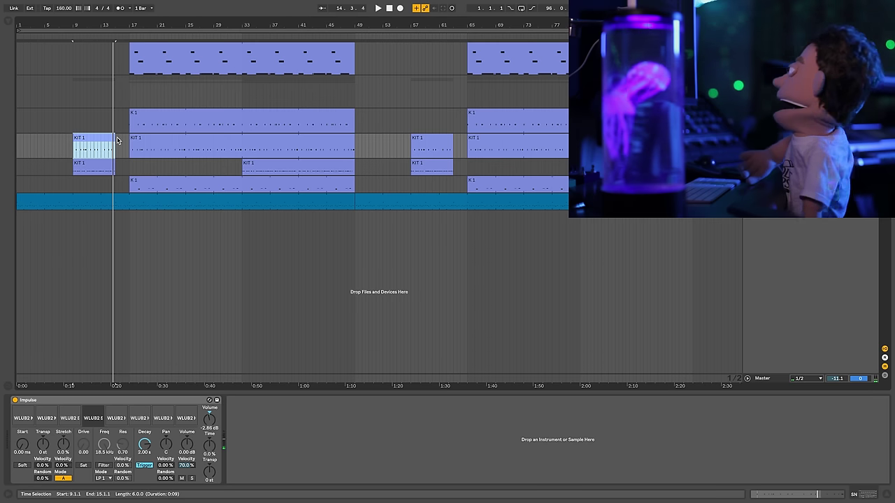
# Step: Locate the snare's sample in the browser and load WLUB2 Snare 01.wav into a Simpler replacing the Impulse
pyautogui.click(101, 422)
pyautogui.click(102, 422)
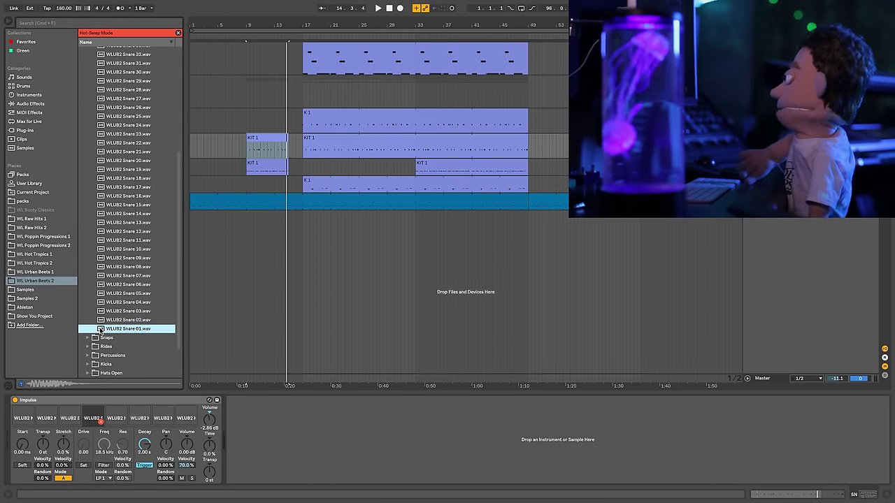
pyautogui.moveTo(101, 330); pyautogui.dragTo(290, 428)
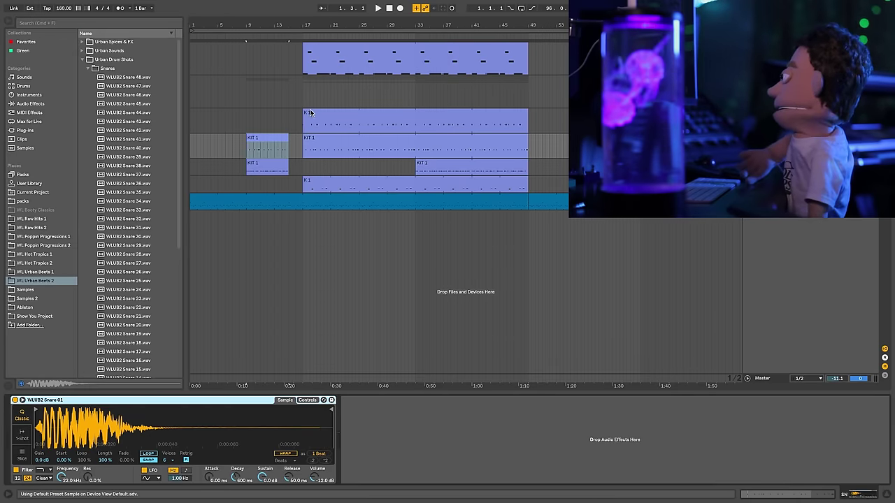
# Step: Transpose all notes of the snare clip at bar 9 to C3
pyautogui.doubleClick(266, 141)
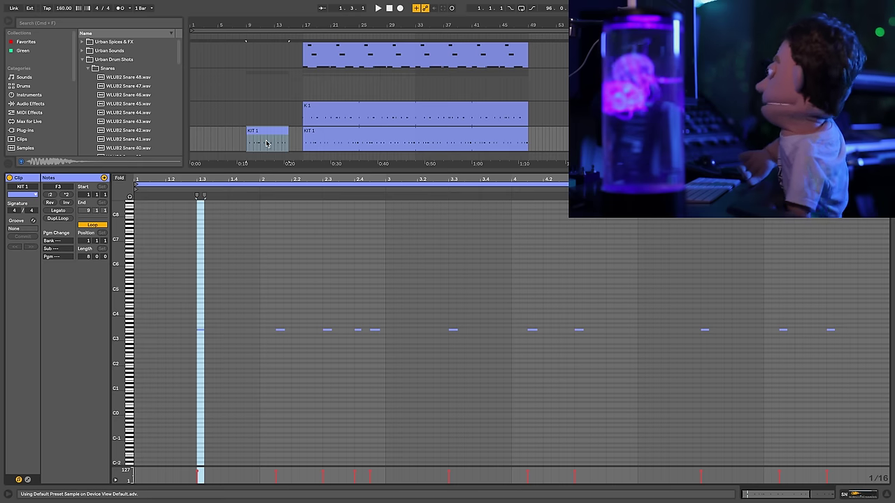
pyautogui.click(287, 325)
pyautogui.hotkey('ctrl', 'a')
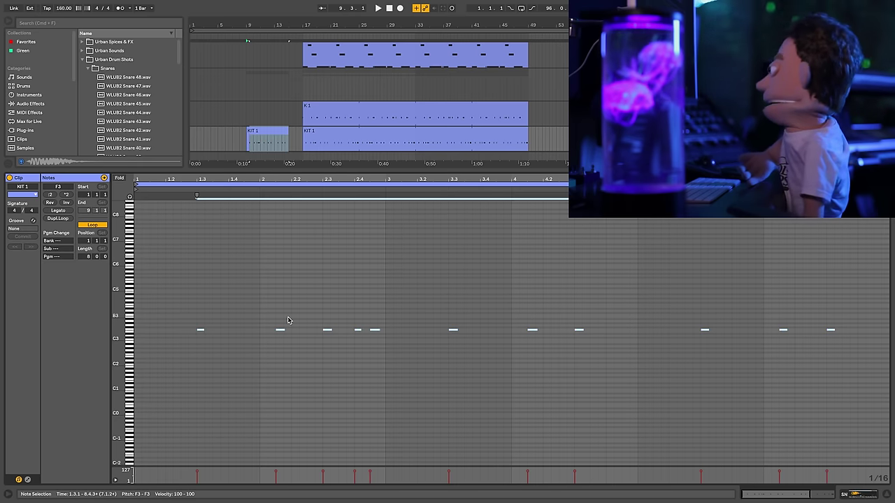
pyautogui.press('Up')
pyautogui.press('Up')
pyautogui.press('Up')
pyautogui.press('Up')
pyautogui.press('Up')
pyautogui.press('Up')
pyautogui.press('Up')
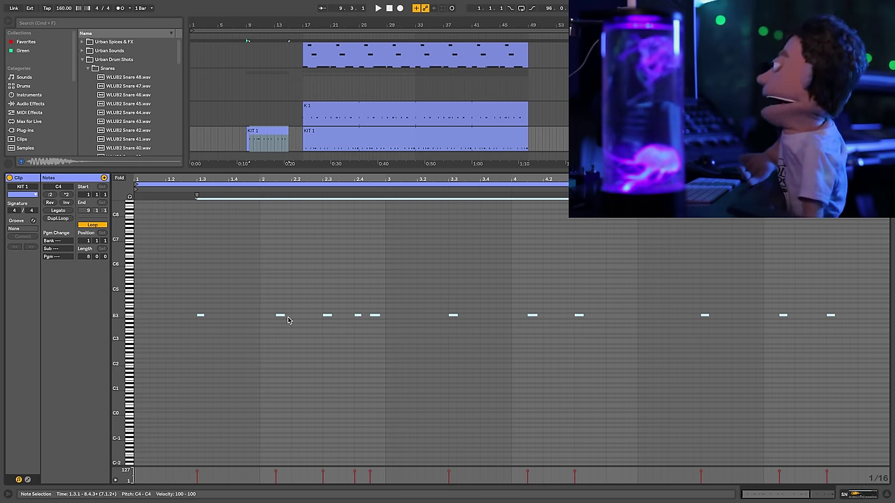
pyautogui.hotkey('shift', 'Down')
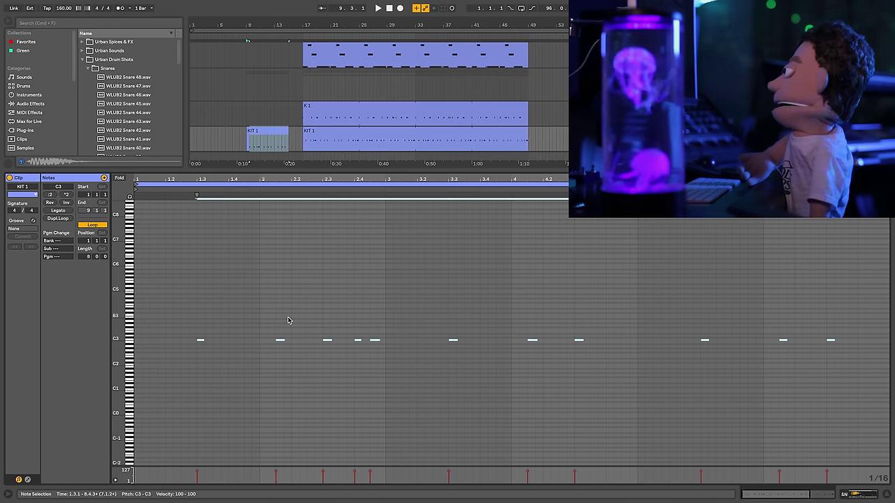
# Step: Transpose all notes of the snare clips at bars 17, 57 and 65 to C3
pyautogui.click(317, 145)
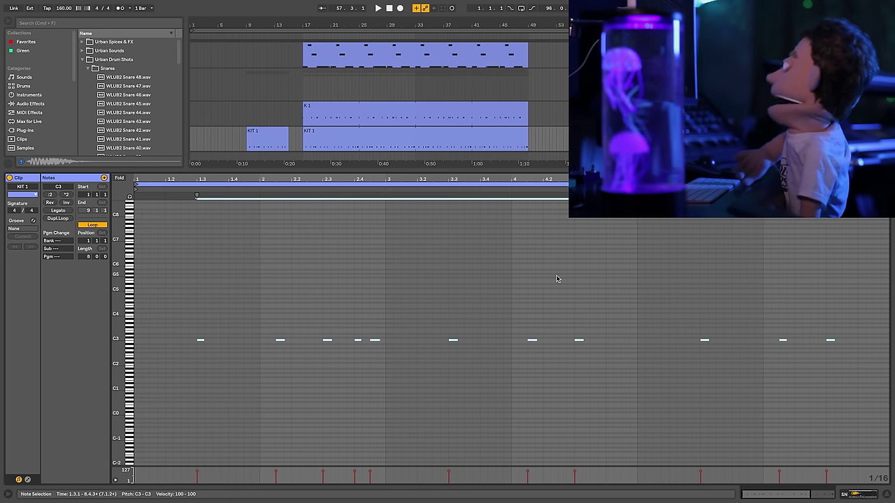
pyautogui.click(545, 405)
pyautogui.press('super+a')
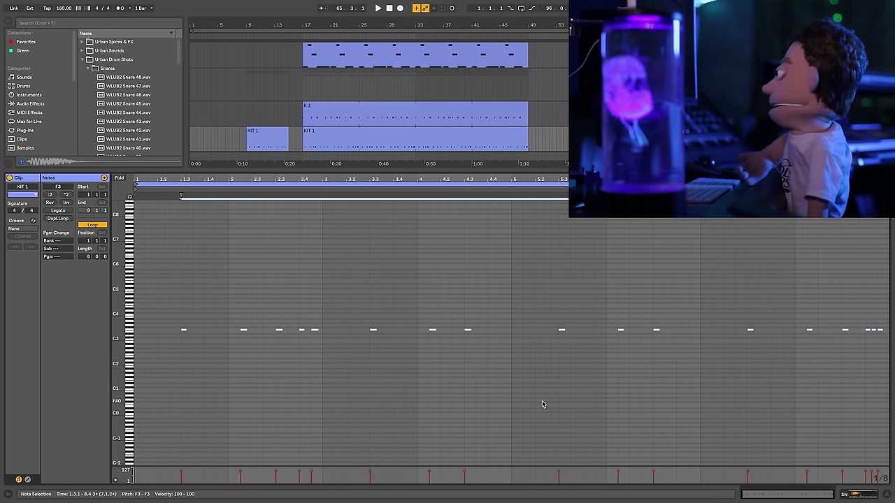
pyautogui.press('Down')
pyautogui.press('Down')
pyautogui.press('Down')
pyautogui.press('Down')
pyautogui.press('Down')
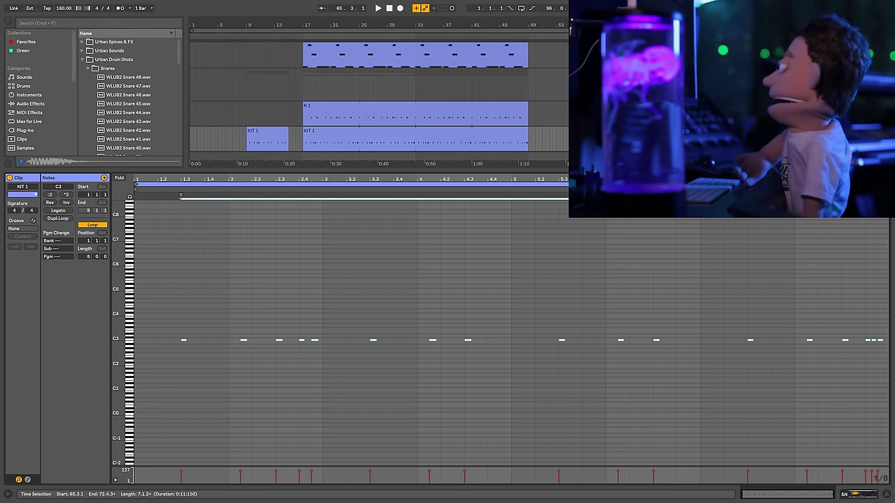
# Step: Play the snare clip at bar 9 and set the Simpler's volume to -3.43 dB and sustain to -inf dB
pyautogui.moveTo(483, 25); pyautogui.dragTo(483, 14)
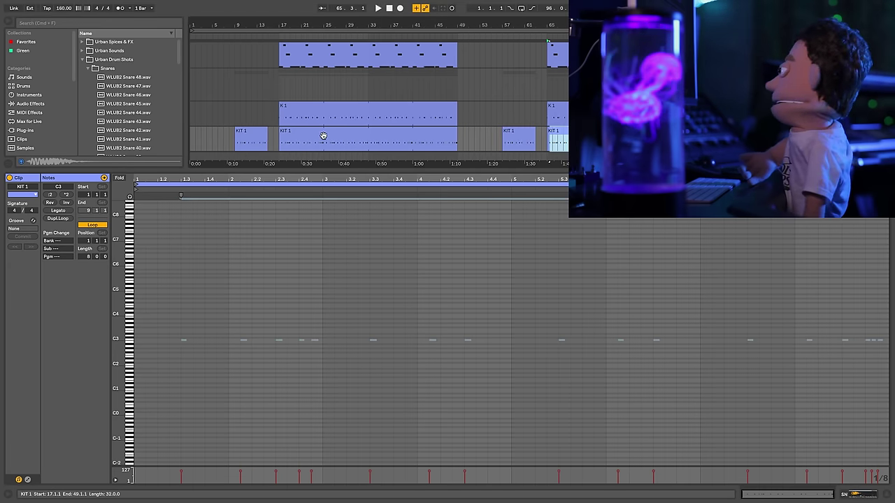
pyautogui.click(245, 137)
pyautogui.press('space')
pyautogui.click(858, 494)
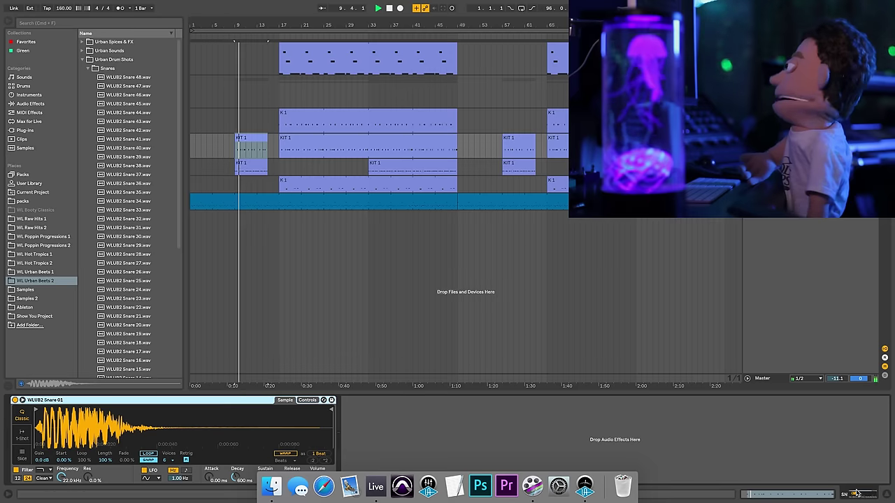
pyautogui.moveTo(313, 475)
pyautogui.mouseDown()
pyautogui.moveTo(314, 448)
pyautogui.moveTo(313, 461)
pyautogui.mouseUp()
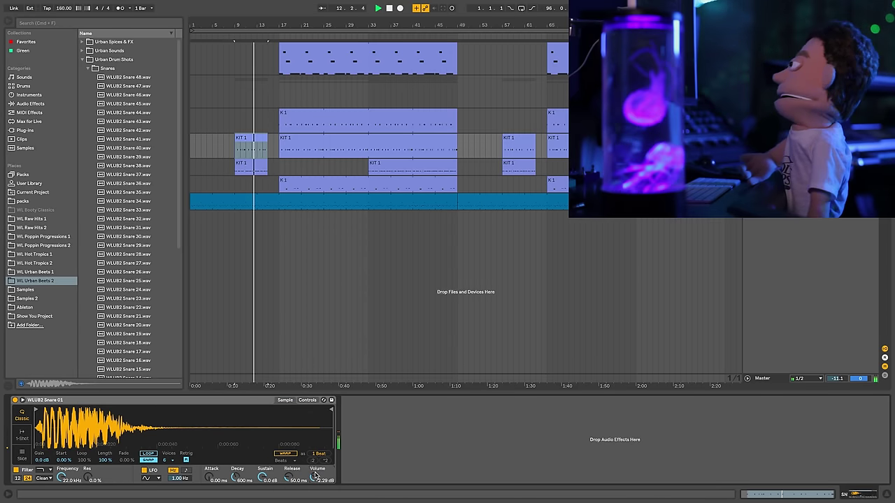
pyautogui.moveTo(264, 476); pyautogui.dragTo(264, 502)
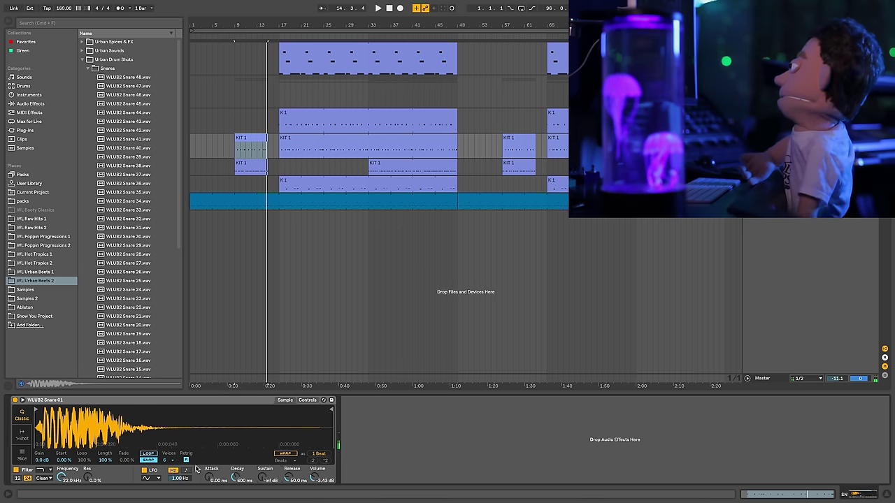
# Step: Set the snare Simpler's voices to 1 and turn its filter off
pyautogui.click(166, 460)
pyautogui.click(168, 357)
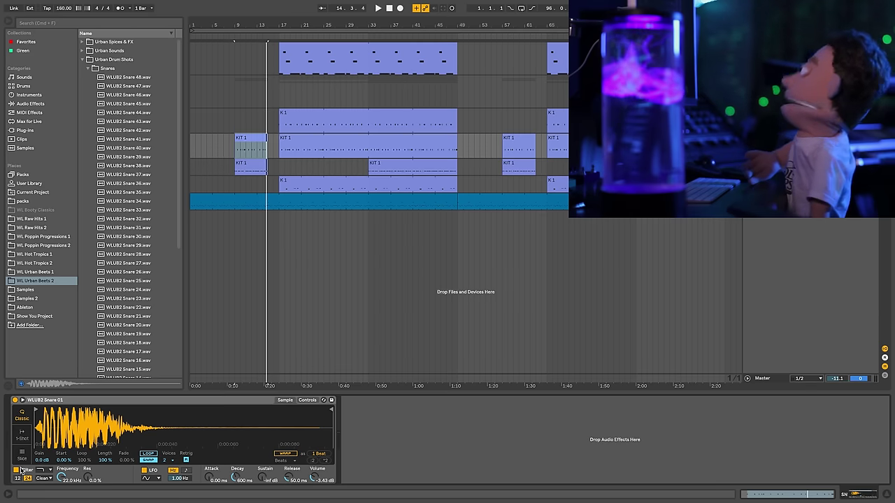
pyautogui.click(167, 459)
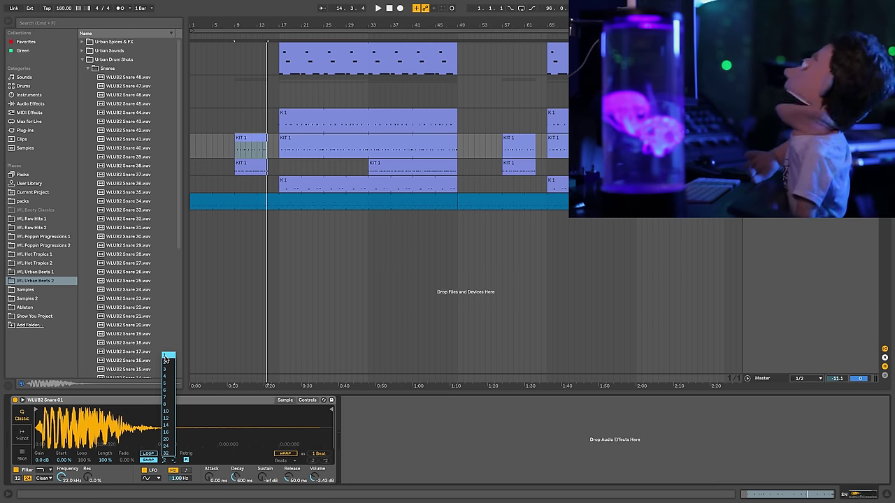
pyautogui.click(167, 358)
# Step: Play the snare from bar 9 and raise the Simpler's volume to -1.71 dB
pyautogui.press('space')
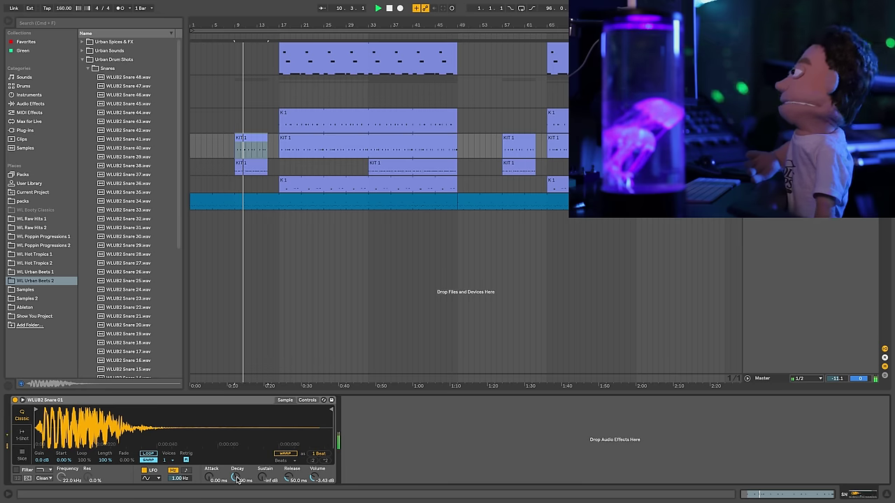
pyautogui.moveTo(316, 479); pyautogui.dragTo(316, 468)
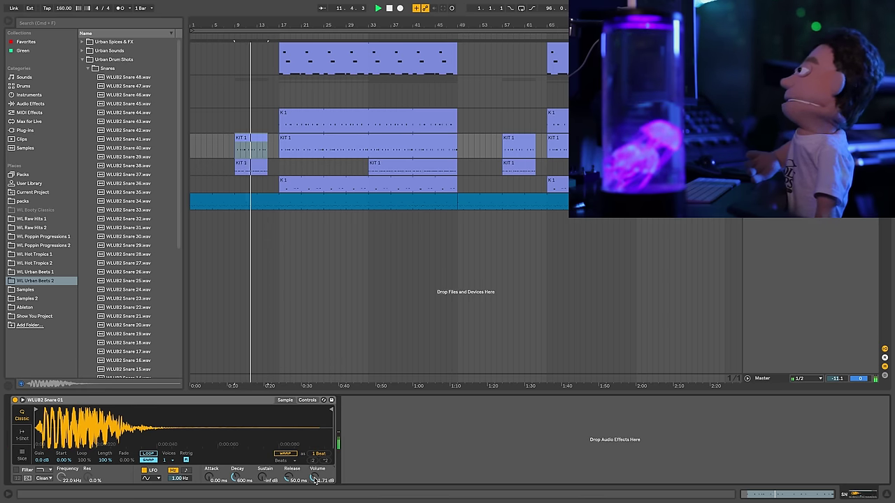
pyautogui.press('space')
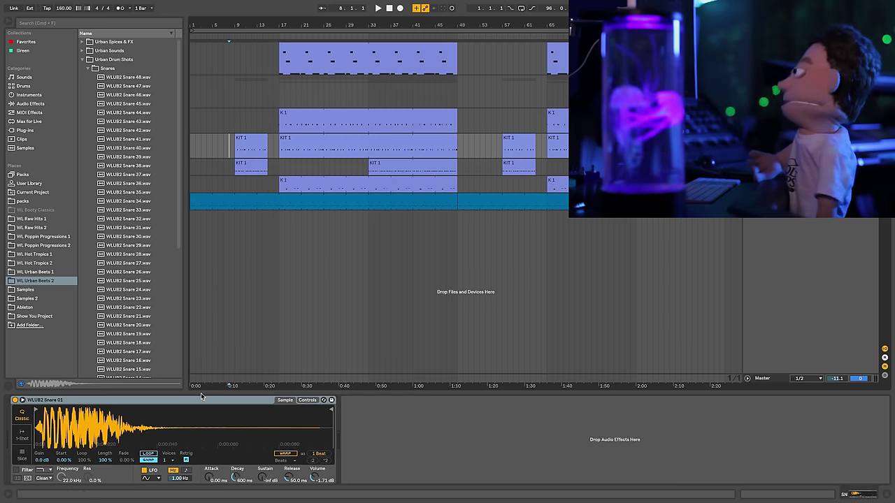
# Step: Open the notes of the snare clip at bar 17
pyautogui.click(294, 141)
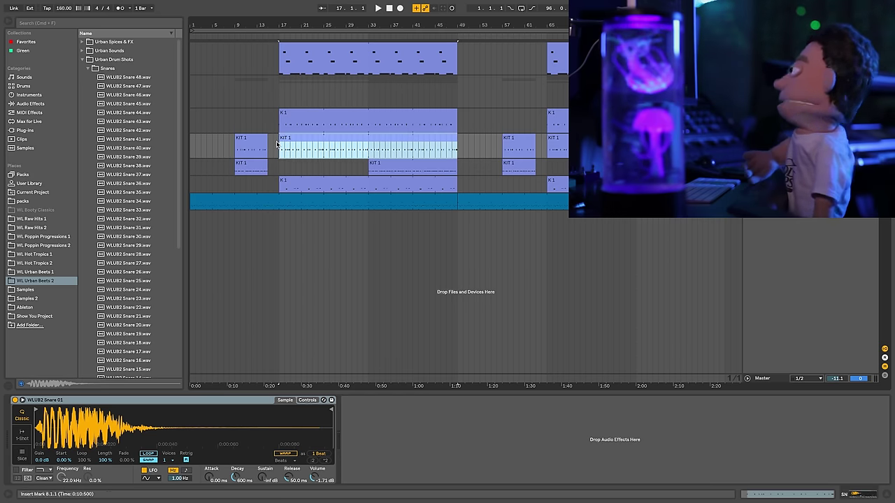
pyautogui.doubleClick(288, 139)
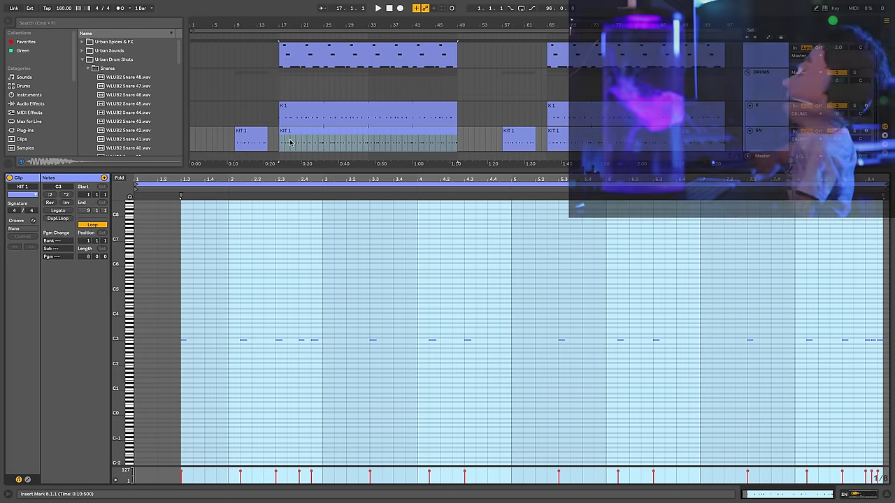
# Step: Fold the snare clip's editor to the used notes and deactivate the notes between 2.4.1 and 2.4.4 during playback
pyautogui.click(120, 179)
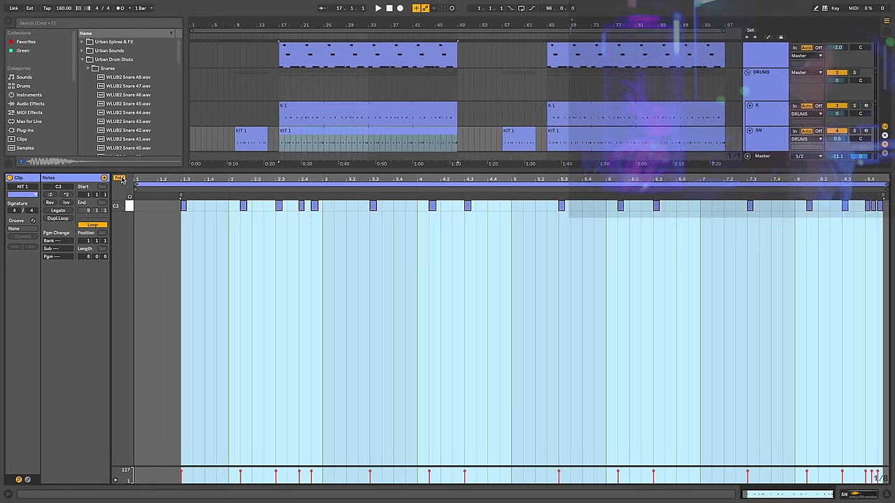
pyautogui.press('space')
pyautogui.click(300, 221)
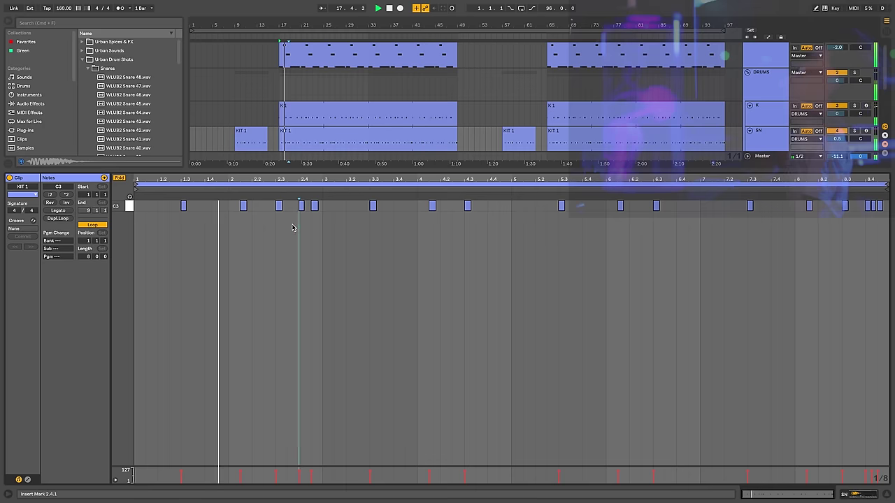
pyautogui.moveTo(299, 214); pyautogui.dragTo(322, 214)
pyautogui.press('0')
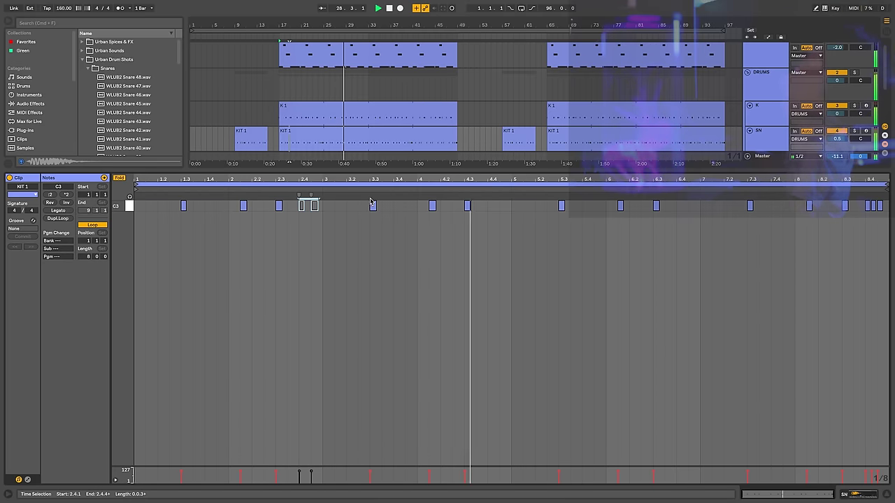
pyautogui.click(306, 205)
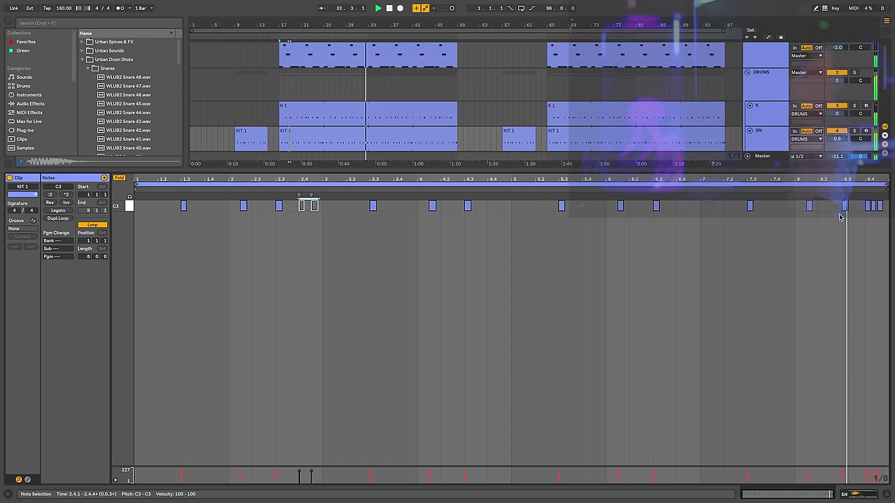
# Step: Turn the snare part from bar 17 to bar 33 into one looped 16-bar clip and extend it to bar 49
pyautogui.moveTo(370, 143); pyautogui.dragTo(279, 140)
pyautogui.scroll(-2, 281, 114)
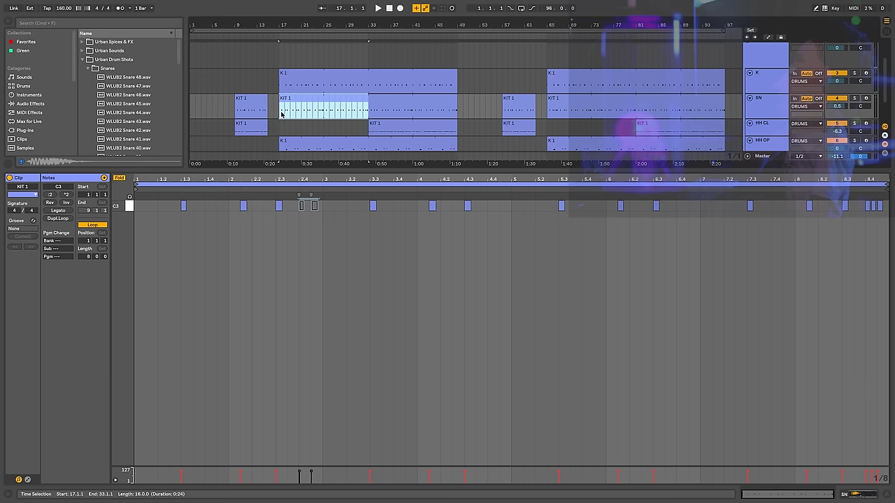
pyautogui.hotkey('ctrl', 'e')
pyautogui.click(93, 225)
pyautogui.moveTo(365, 95); pyautogui.dragTo(441, 91)
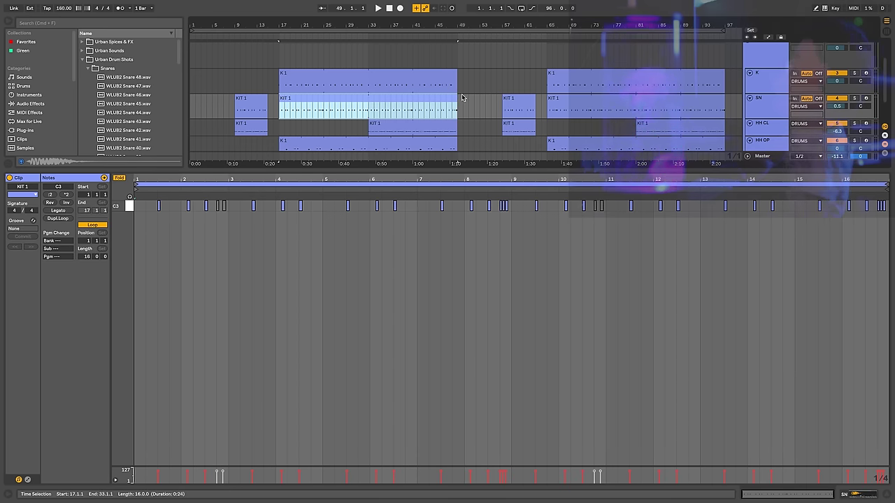
# Step: Replace the snare clip at bar 65 with a copy of the 16-bar clip and delete its closing notes at 16.4
pyautogui.click(558, 97)
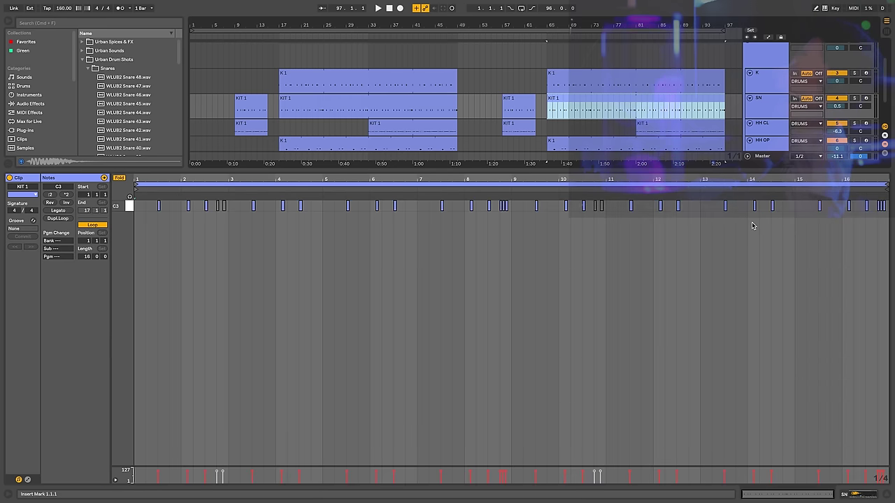
pyautogui.moveTo(882, 177); pyautogui.dragTo(889, 179)
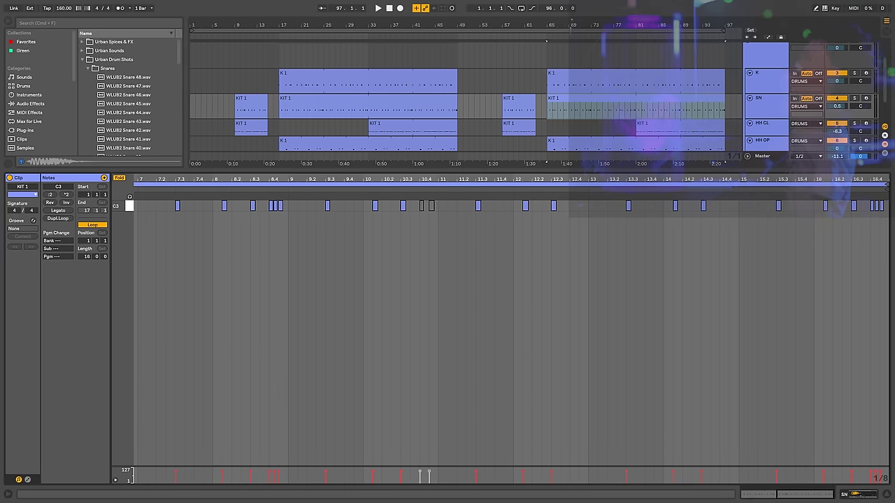
pyautogui.moveTo(863, 232); pyautogui.dragTo(888, 200)
pyautogui.press('Delete')
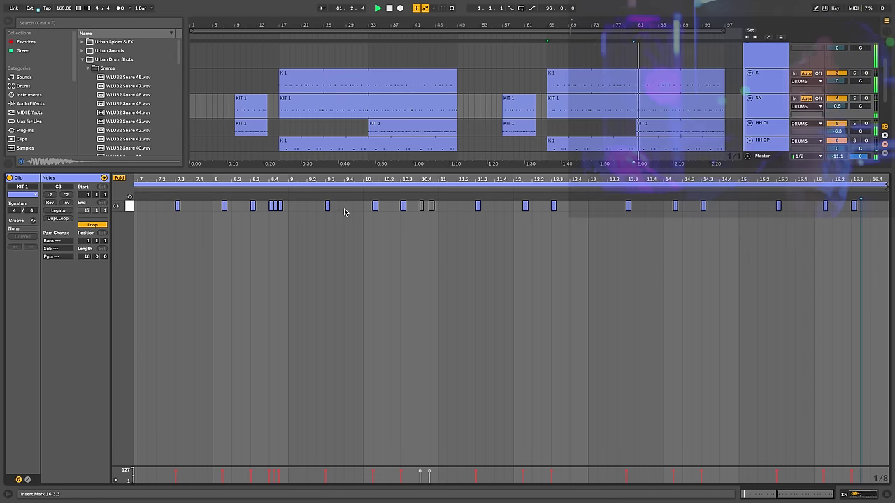
# Step: Replace the closed hi-hat track's Impulse with a Simpler holding the WLUB2 HH CL 01.wav sample
pyautogui.moveTo(326, 27); pyautogui.dragTo(325, 21)
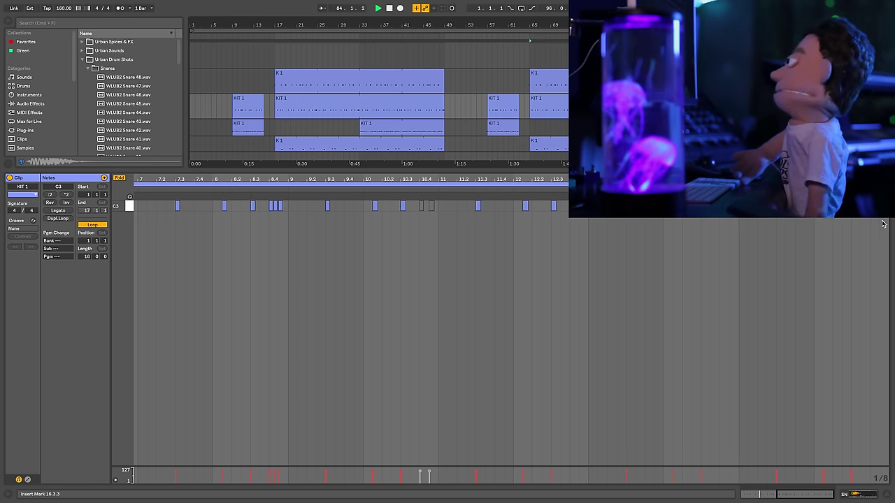
pyautogui.click(887, 494)
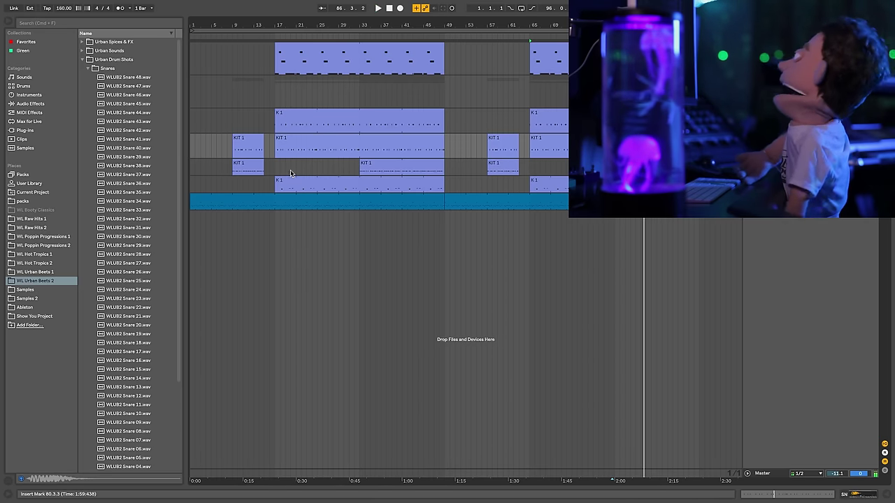
pyautogui.click(256, 162)
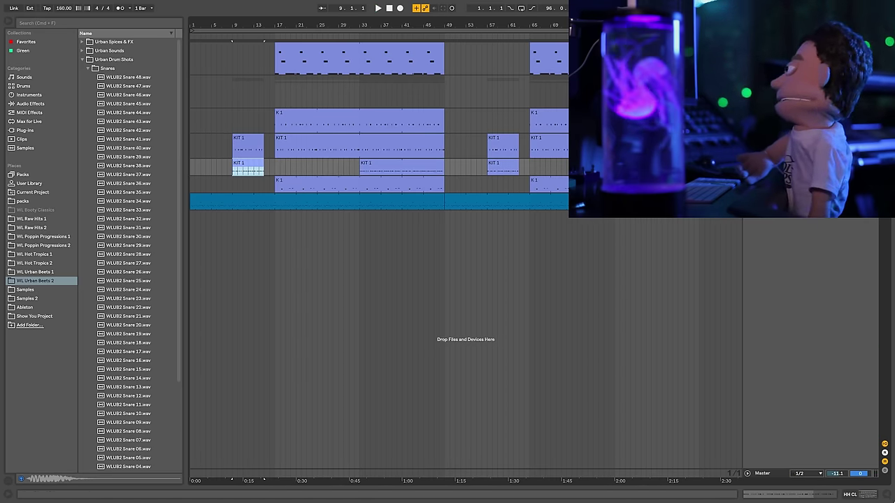
pyautogui.click(868, 495)
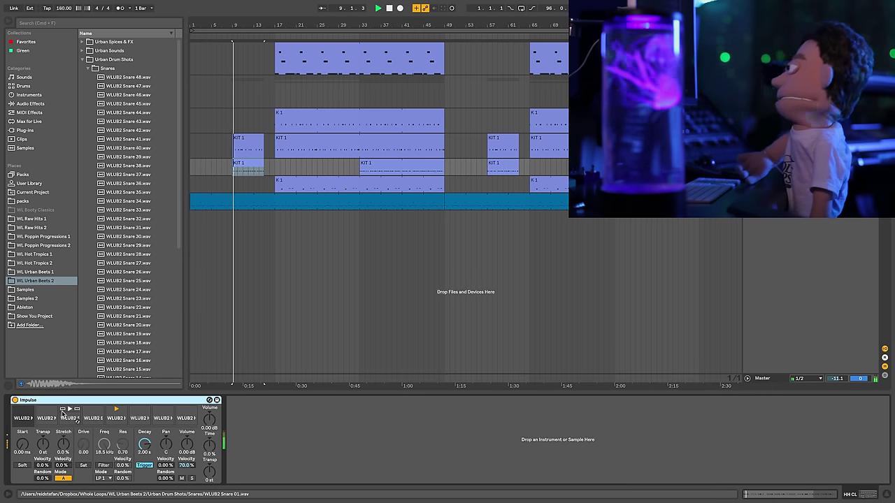
pyautogui.click(123, 421)
pyautogui.click(125, 422)
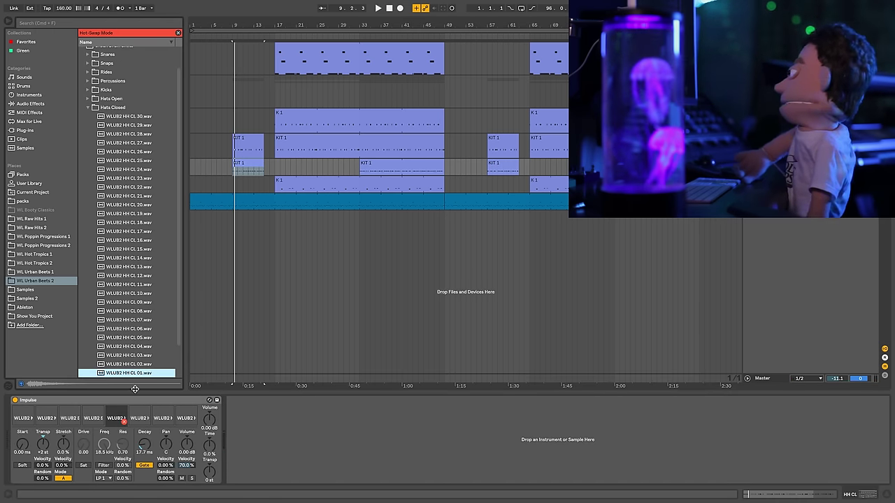
pyautogui.moveTo(269, 428); pyautogui.dragTo(269, 428)
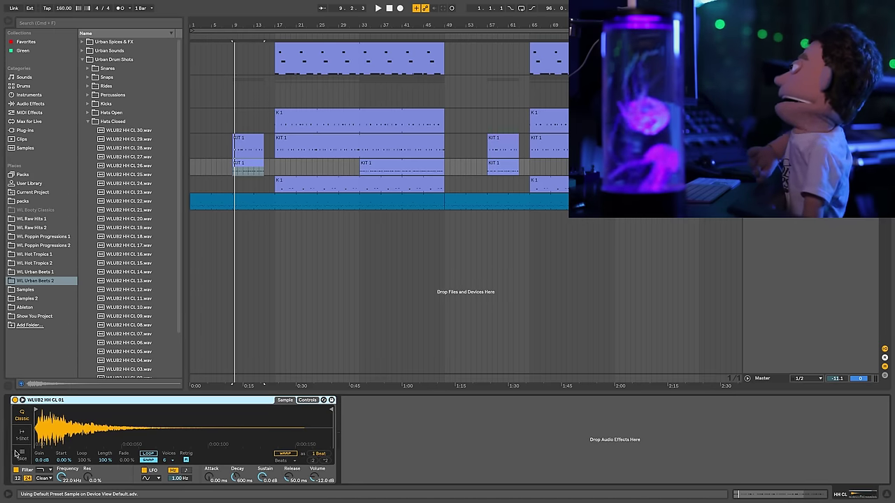
# Step: Turn off the hi-hat Simpler's filter and set its voices to 1 while the part plays
pyautogui.press('space')
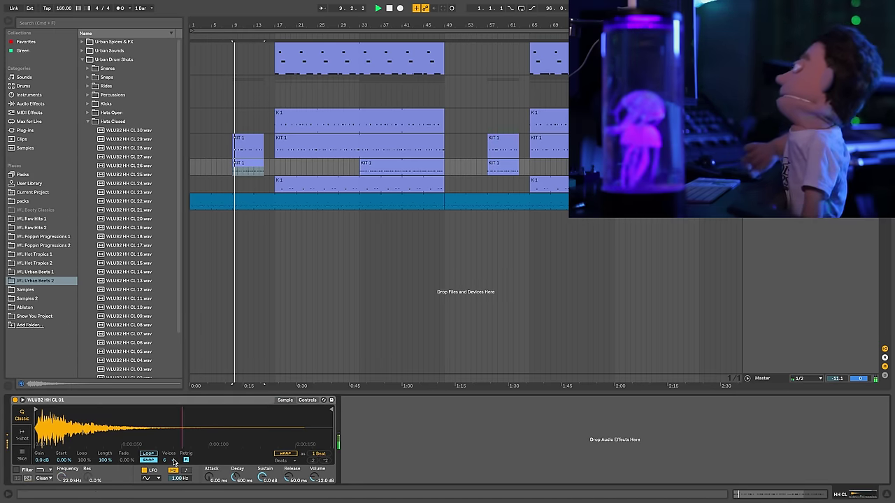
pyautogui.click(171, 459)
pyautogui.click(165, 355)
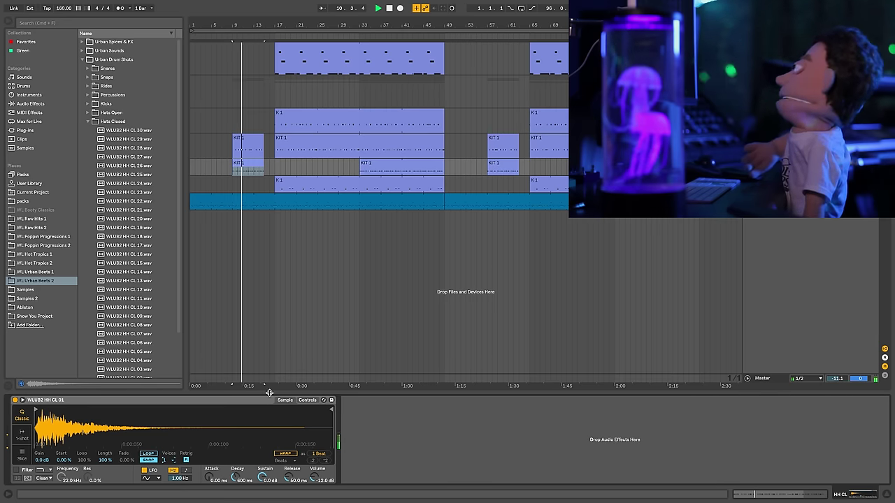
# Step: Set the hi-hat Simpler's transposition to -8 st, decay to 832 ms and sustain to -inf dB while auditioning it
pyautogui.click(305, 400)
pyautogui.moveTo(290, 456); pyautogui.dragTo(289, 472)
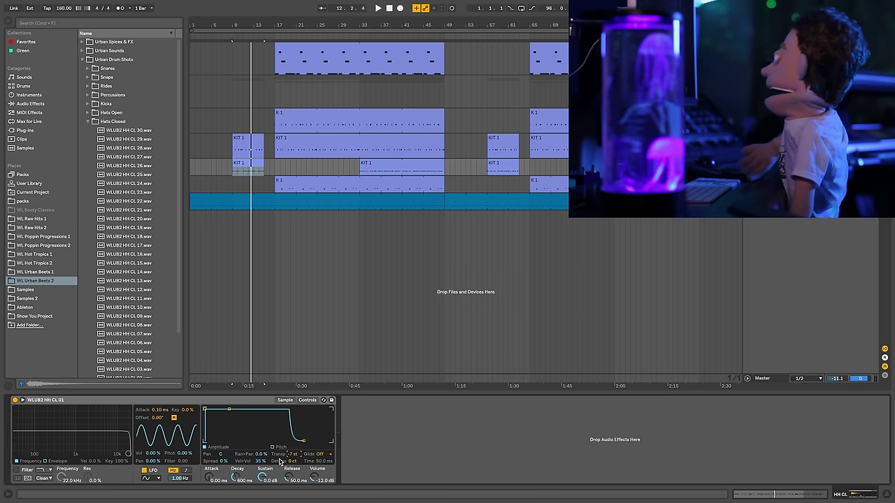
pyautogui.press('space')
pyautogui.moveTo(294, 456); pyautogui.dragTo(293, 461)
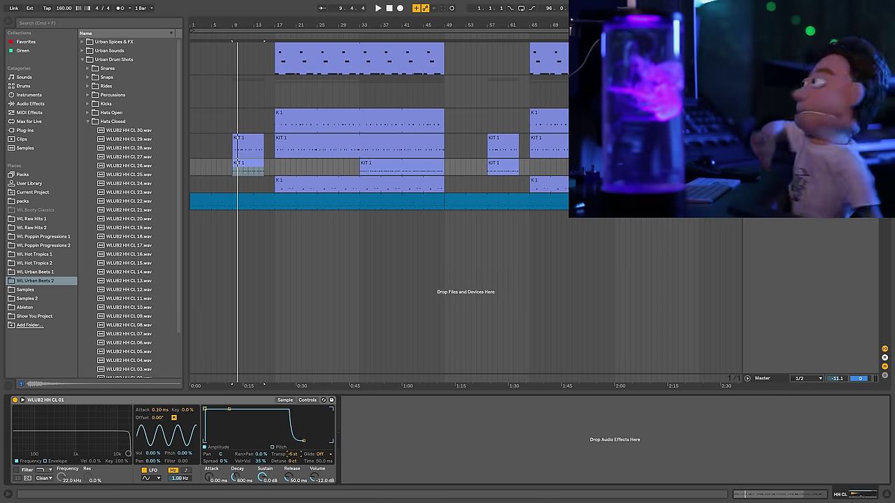
pyautogui.press('space')
pyautogui.press('Up')
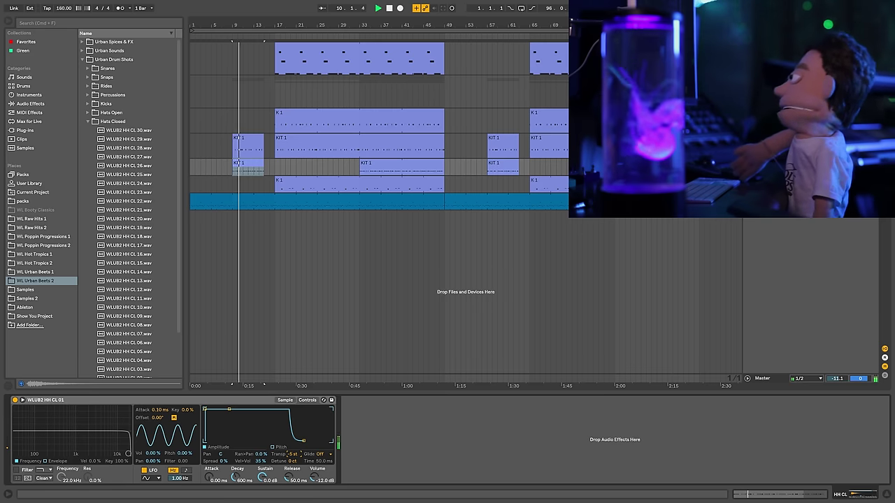
pyautogui.press('Down')
pyautogui.press('Down')
pyautogui.press('Down')
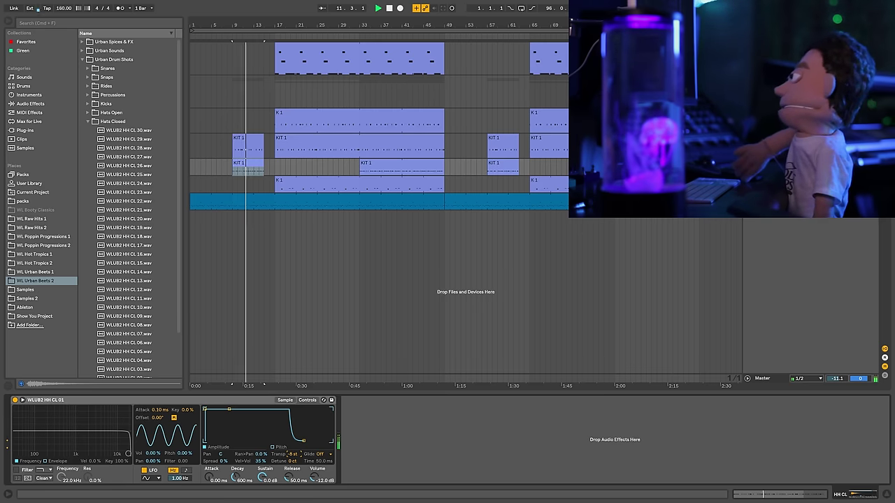
pyautogui.moveTo(262, 477); pyautogui.dragTo(236, 472)
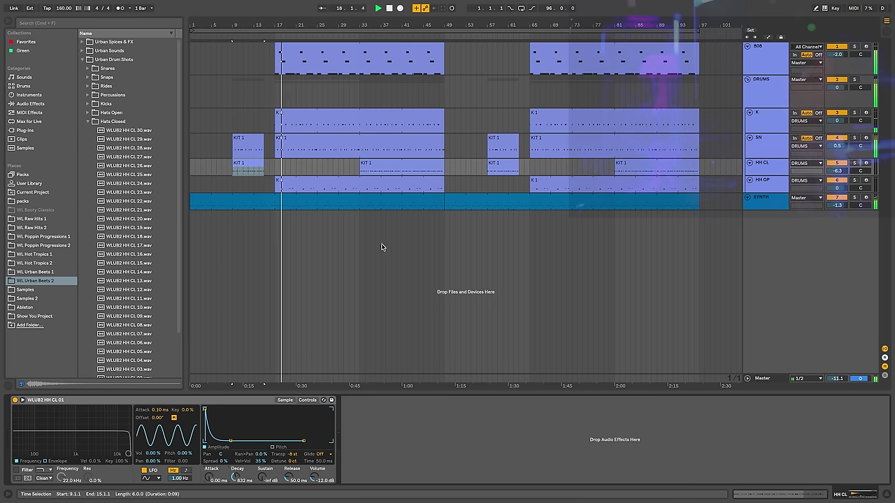
# Step: Open the closed hi-hat clip at bar 33 and add short G3 notes at 2.4.1, 2.4.3 and 1.3.1
pyautogui.click(379, 160)
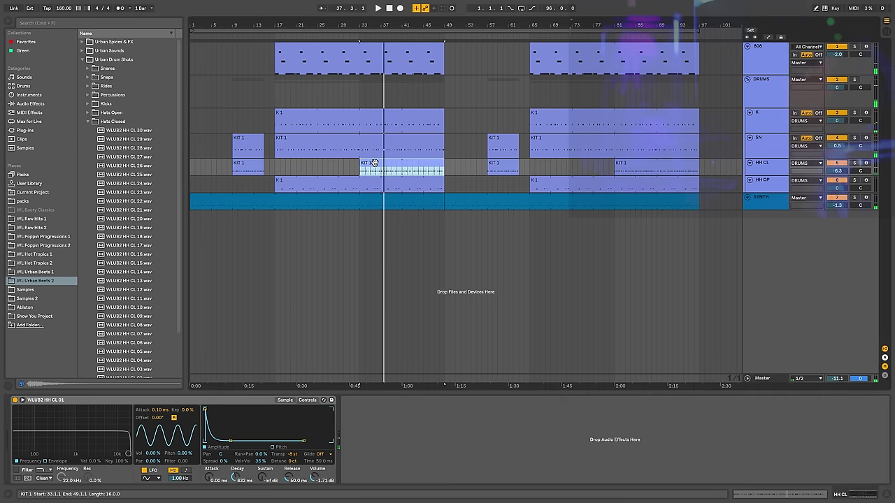
pyautogui.doubleClick(374, 162)
pyautogui.click(315, 206)
pyautogui.click(302, 207)
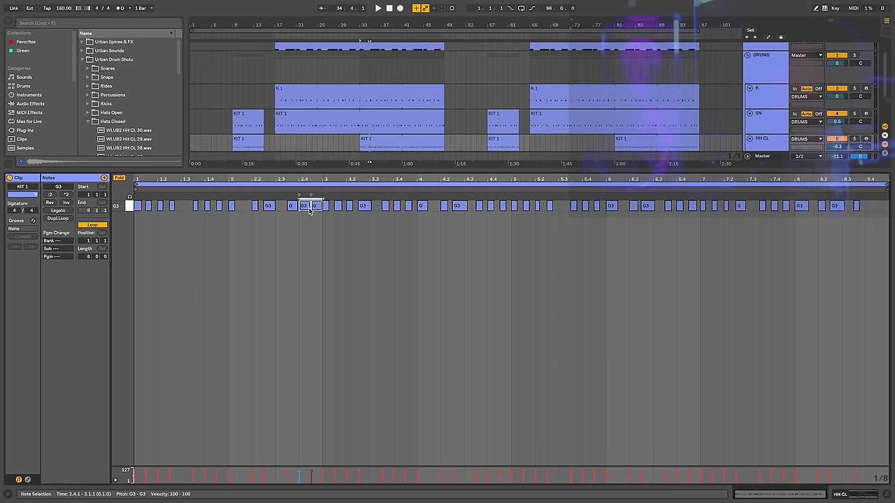
pyautogui.moveTo(310, 207); pyautogui.dragTo(307, 210)
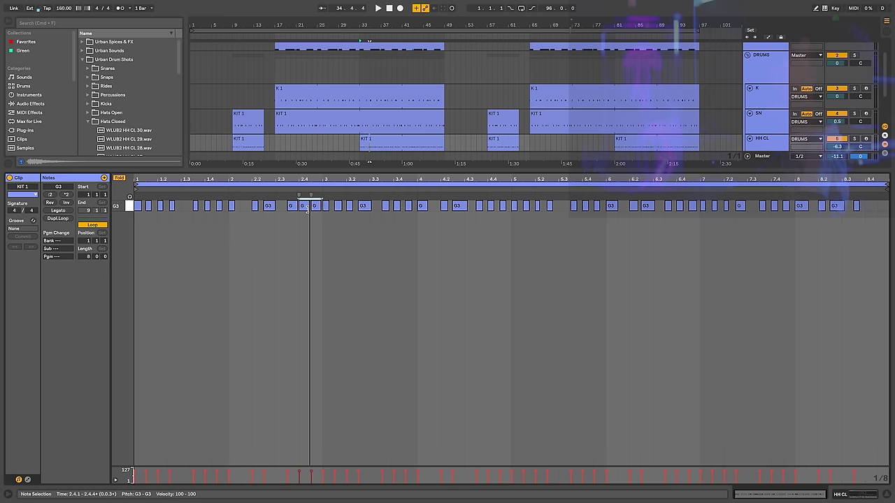
pyautogui.click(186, 206)
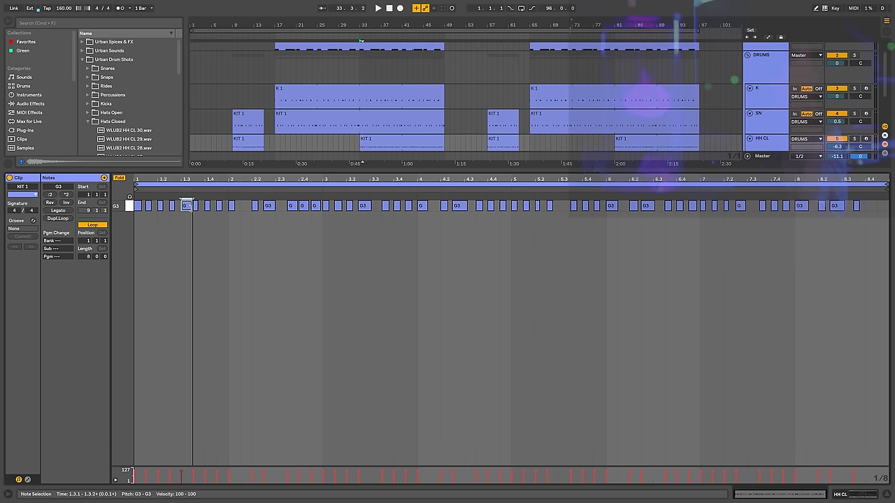
# Step: Add G3 notes at 2.1.3 and 2.3.1 in the hi-hat clip and shorten the notes in that bar
pyautogui.click(242, 207)
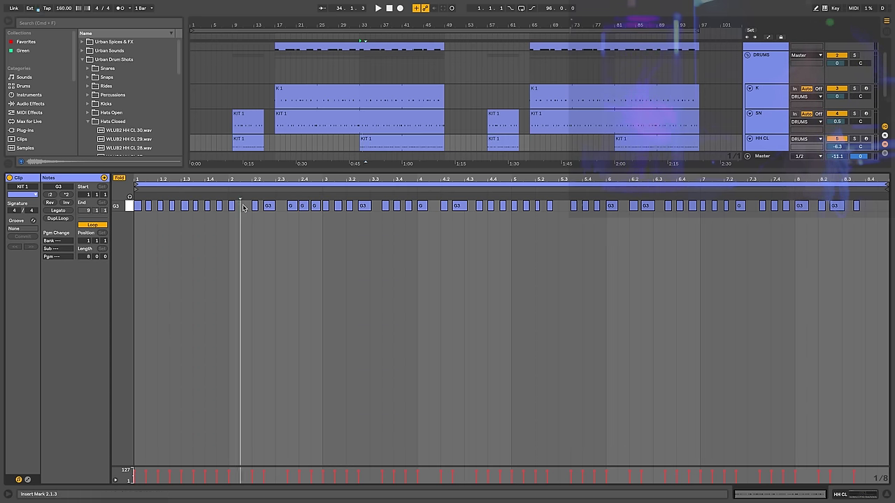
pyautogui.doubleClick(279, 206)
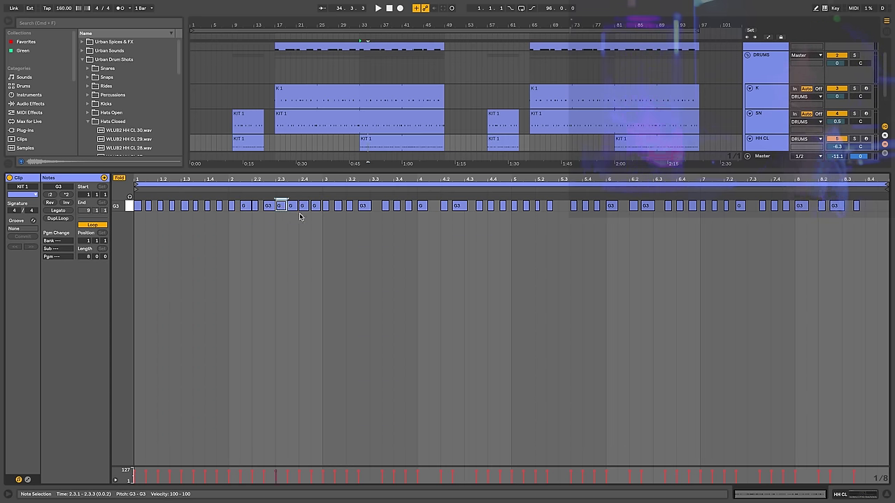
pyautogui.moveTo(272, 206); pyautogui.dragTo(269, 206)
pyautogui.click(248, 206)
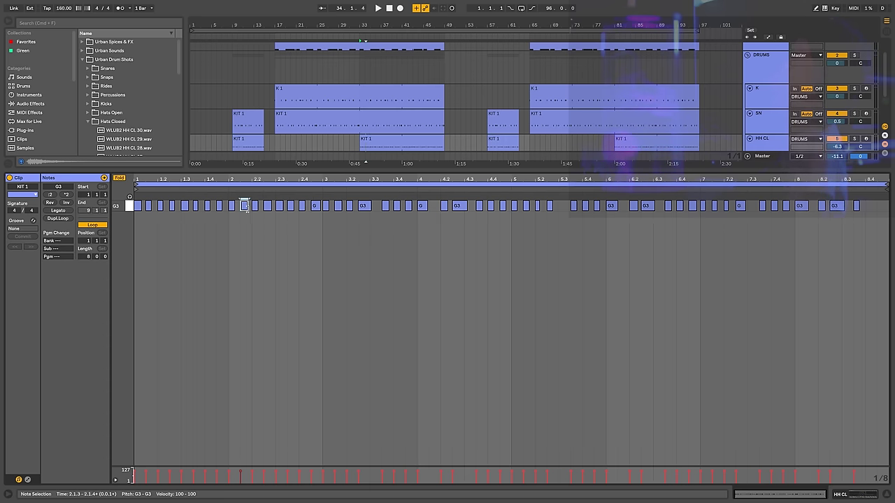
# Step: Play the hi-hat clip and add shortened G3 notes in its gaps at 4.1.3, 5.3.1 and 7.3.1
pyautogui.press('space')
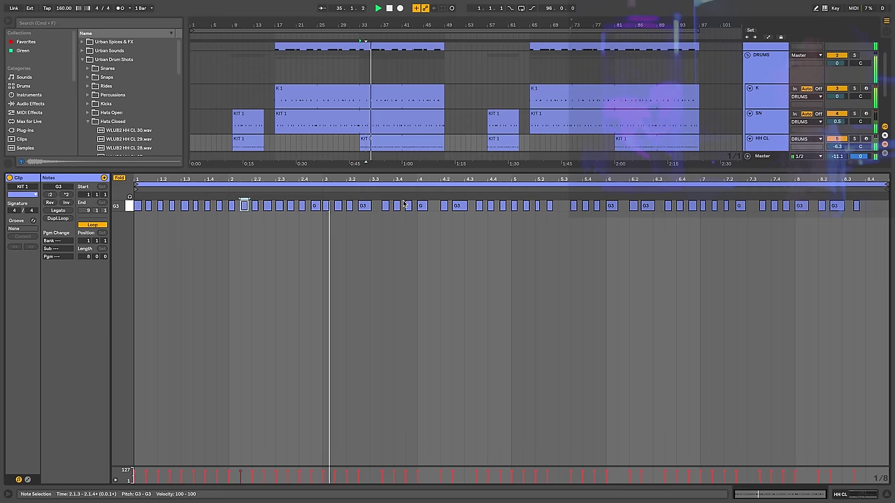
pyautogui.doubleClick(433, 205)
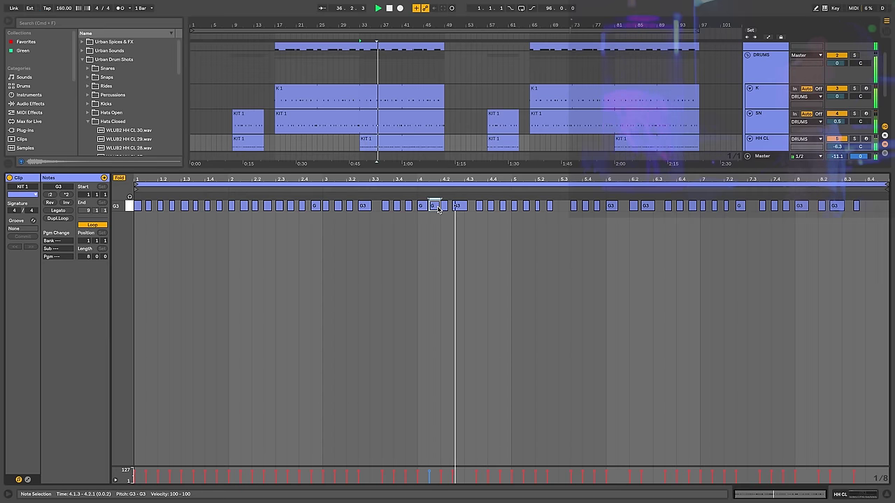
pyautogui.moveTo(439, 205); pyautogui.dragTo(435, 205)
pyautogui.doubleClick(562, 206)
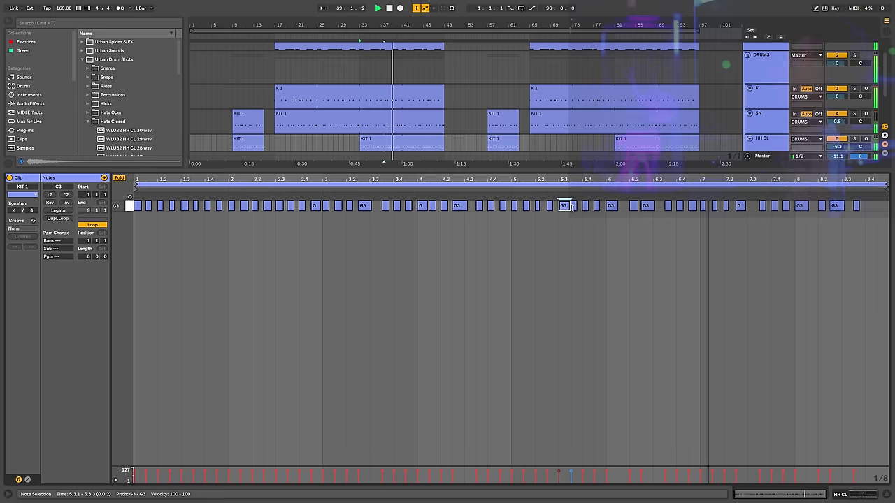
pyautogui.click(572, 206)
pyautogui.doubleClick(571, 206)
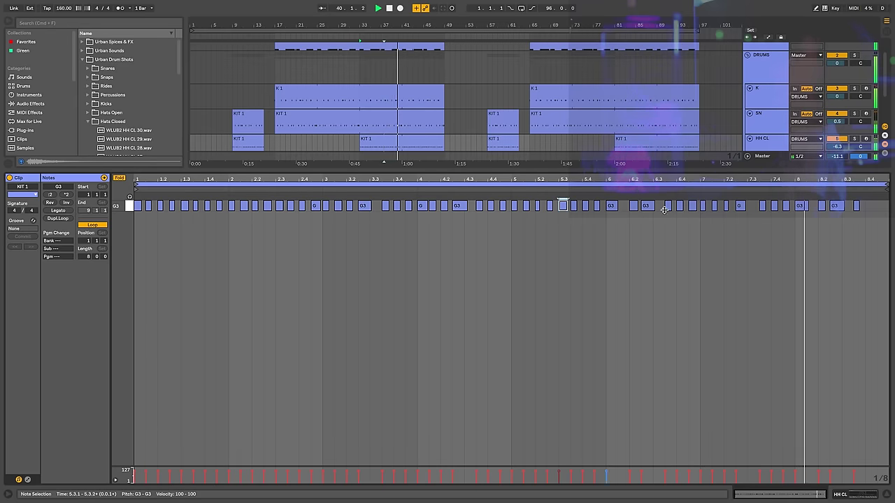
pyautogui.doubleClick(751, 206)
pyautogui.moveTo(759, 205); pyautogui.dragTo(753, 205)
pyautogui.scroll(-3, 445, 108)
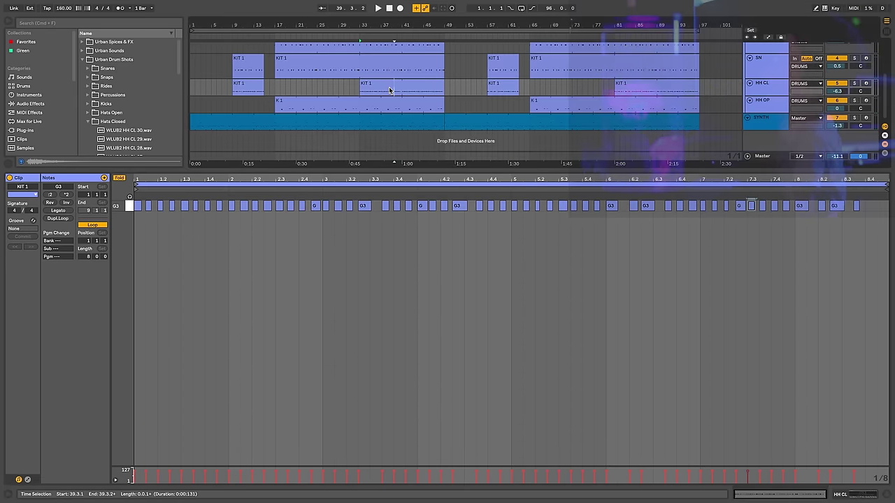
pyautogui.scroll(3, 384, 82)
pyautogui.scroll(-3, 395, 117)
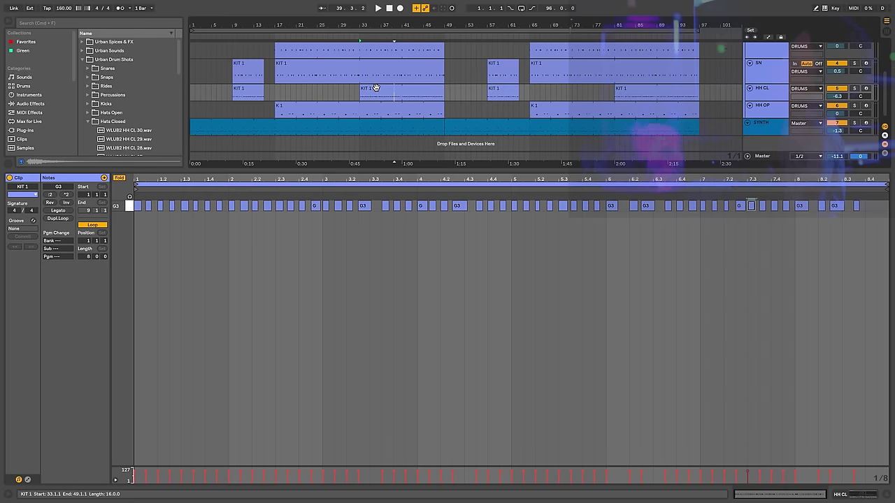
# Step: Shorten the first G3 note at 1.1.1 in the closed hi-hat clip at bar 33
pyautogui.click(376, 87)
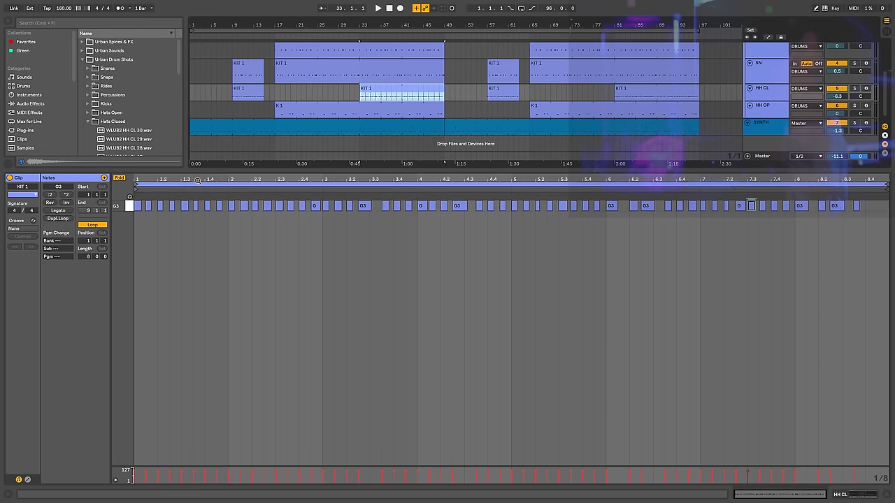
pyautogui.moveTo(197, 179); pyautogui.dragTo(196, 178)
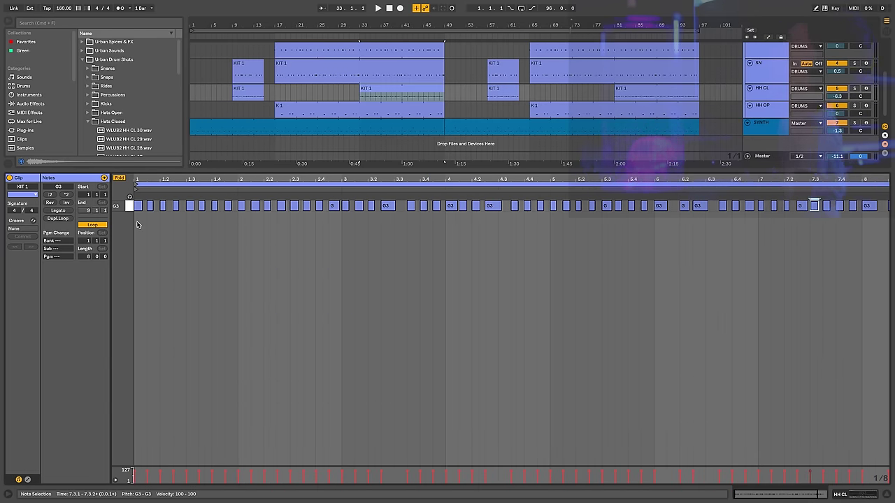
pyautogui.moveTo(140, 206); pyautogui.dragTo(136, 208)
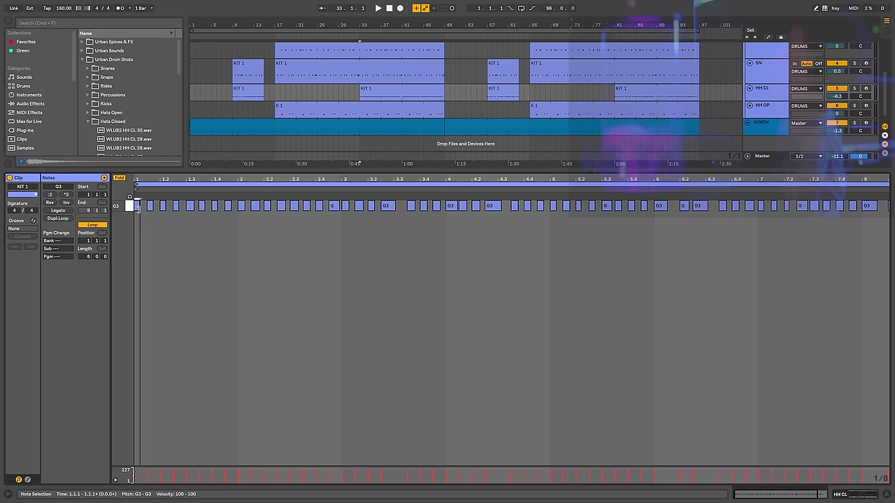
# Step: Add a short extra G3 note at 1.2.2 in the hi-hat clip, trimmed to fit between its neighbours
pyautogui.click(169, 207)
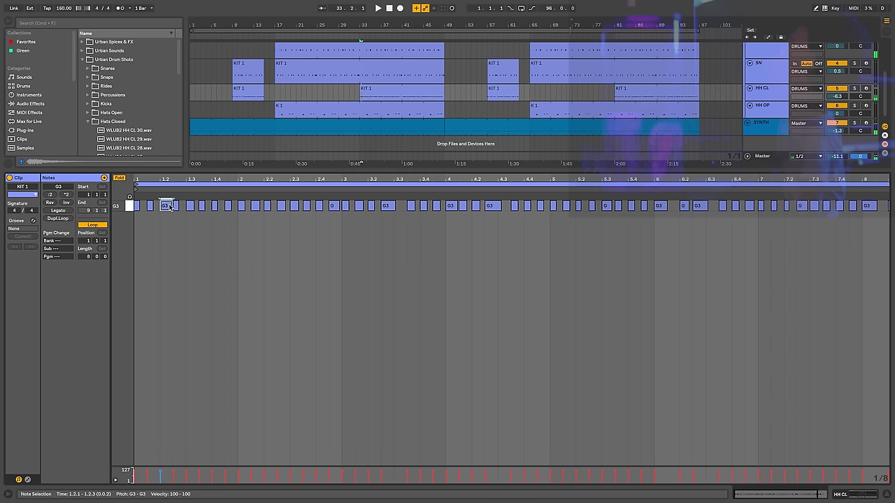
pyautogui.moveTo(161, 206); pyautogui.dragTo(166, 208)
pyautogui.scroll(3, 165, 199)
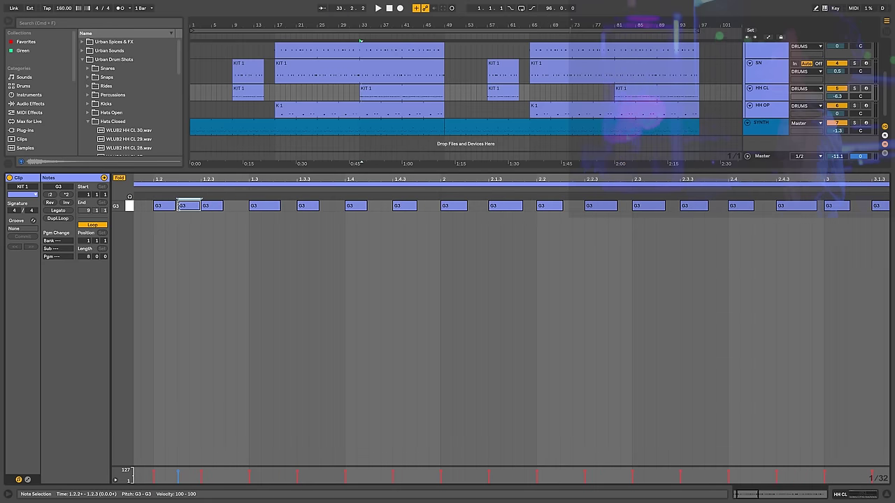
pyautogui.moveTo(200, 206); pyautogui.dragTo(198, 206)
pyautogui.scroll(-3, 202, 196)
pyautogui.click(168, 183)
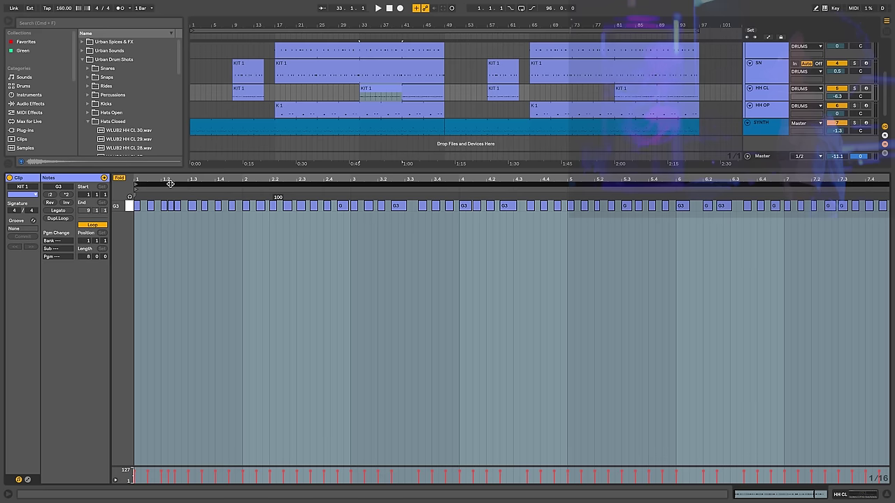
# Step: Play the hi-hat clip and add a G3 note in the gap at 4.4.2
pyautogui.press('space')
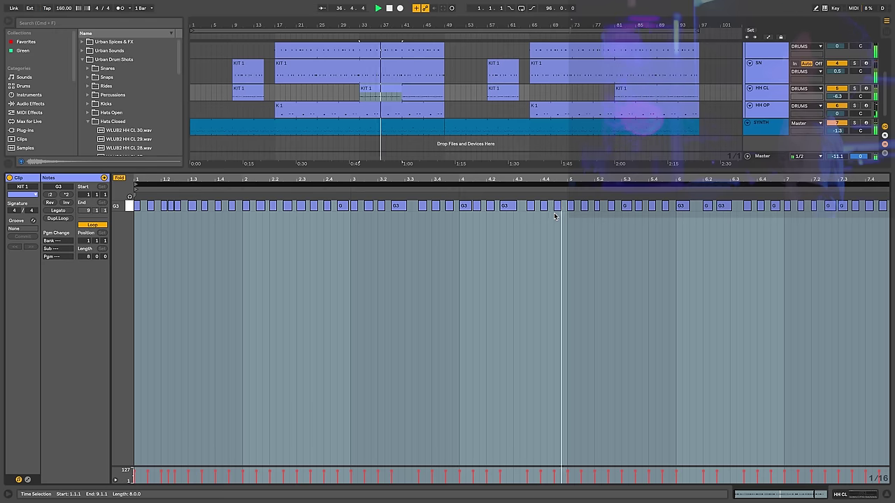
pyautogui.press('space')
pyautogui.moveTo(553, 183); pyautogui.dragTo(552, 208)
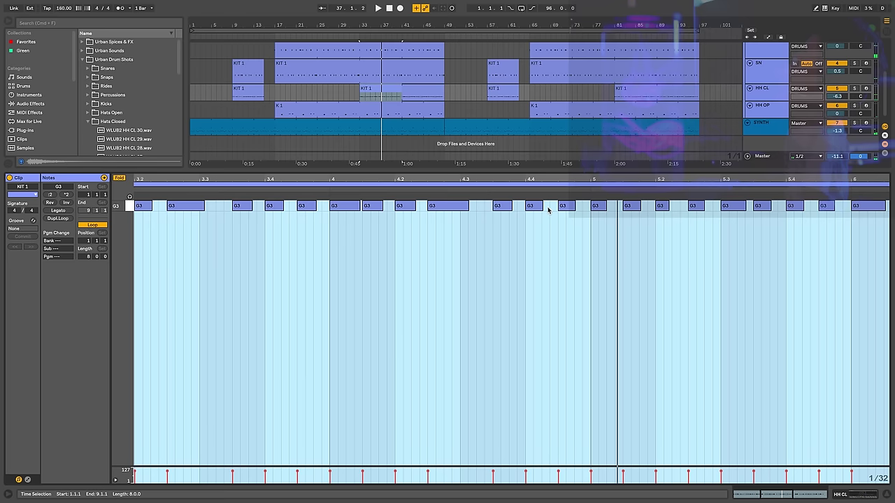
pyautogui.click(548, 208)
pyautogui.doubleClick(546, 206)
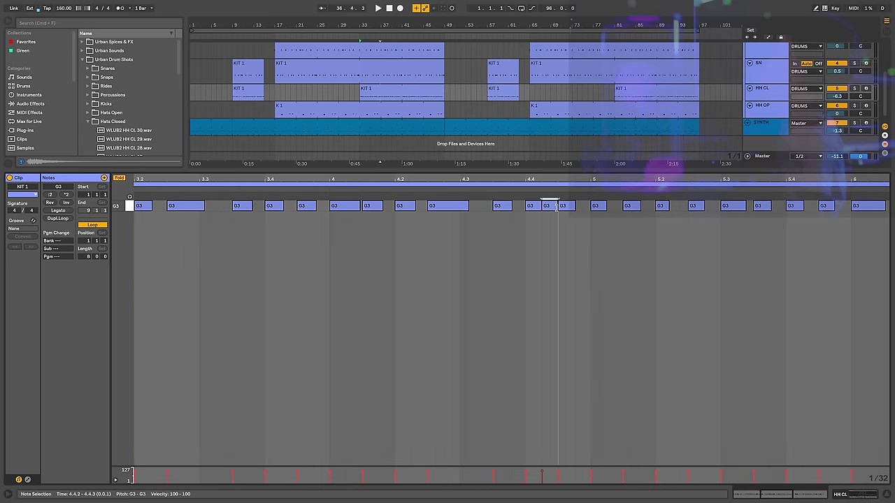
pyautogui.moveTo(487, 181); pyautogui.dragTo(486, 209)
# Step: Audition the hi-hat pattern and delete the extra G3 note at 1.2.2
pyautogui.press('space')
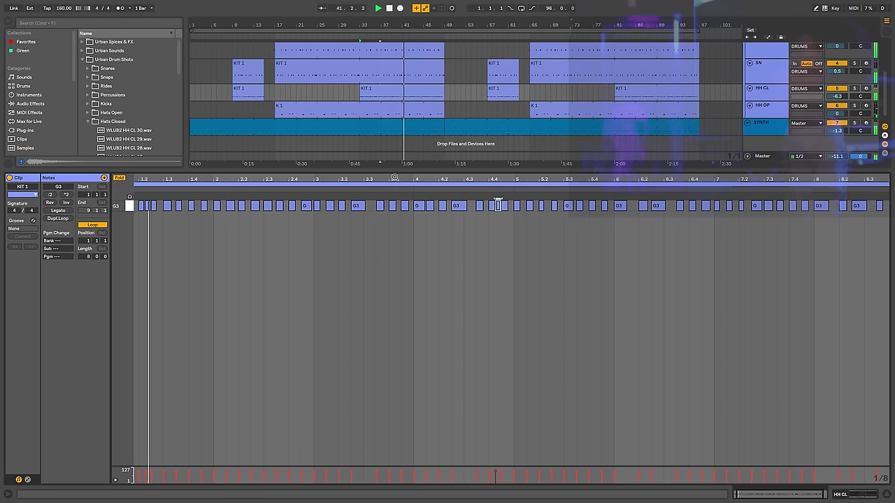
pyautogui.press('space')
pyautogui.click(165, 209)
pyautogui.press('Delete')
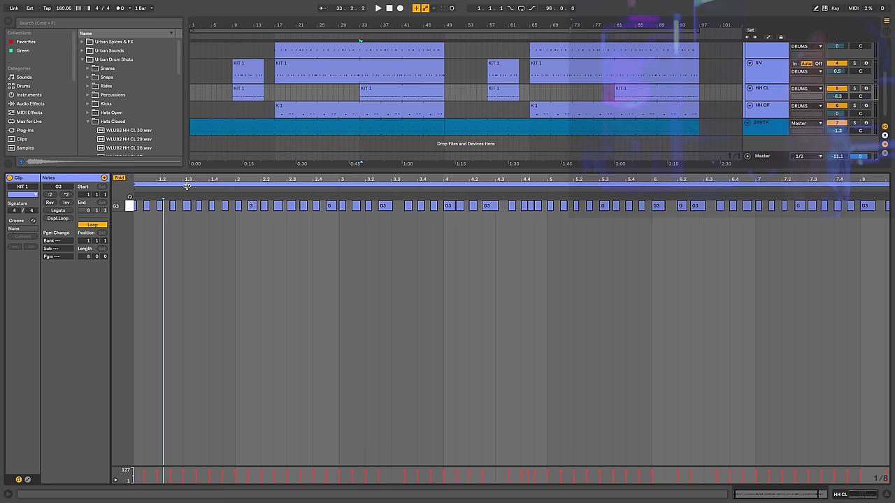
# Step: Add a G3 note at 3.3.1, shorten the note at 3.2.3 and play the hi-hat pattern
pyautogui.press('space')
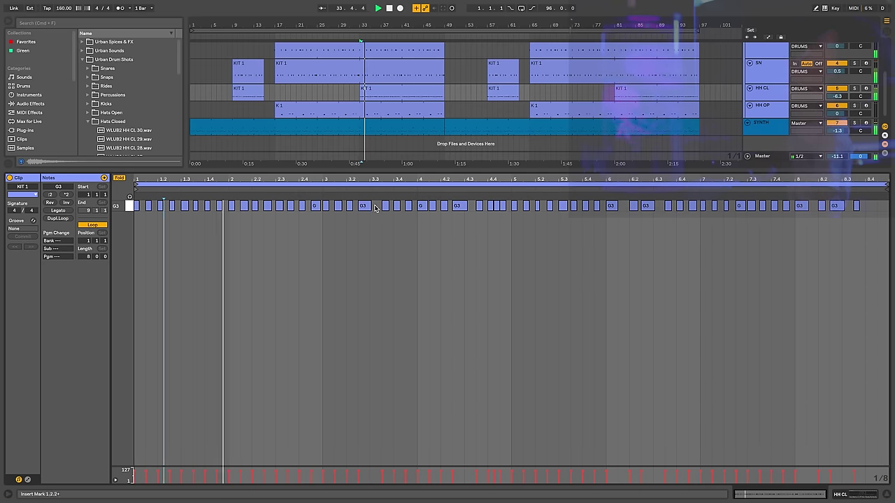
pyautogui.click(375, 206)
pyautogui.moveTo(368, 207); pyautogui.dragTo(366, 207)
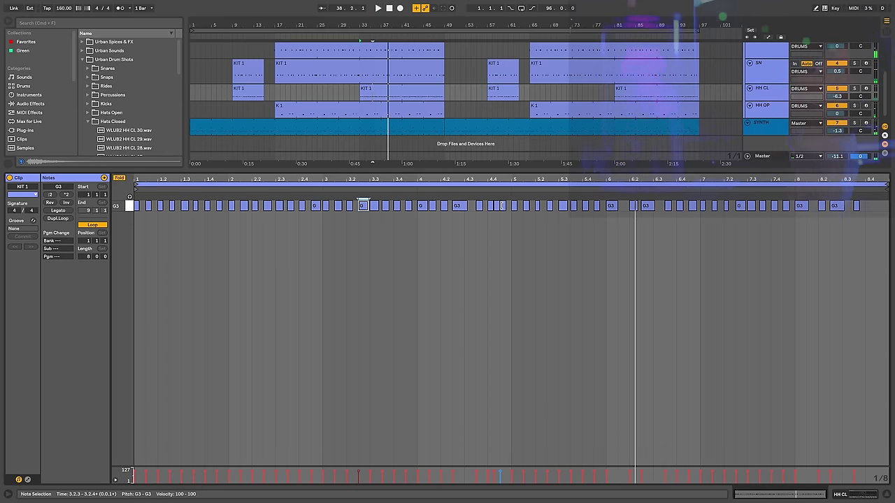
pyautogui.press('space')
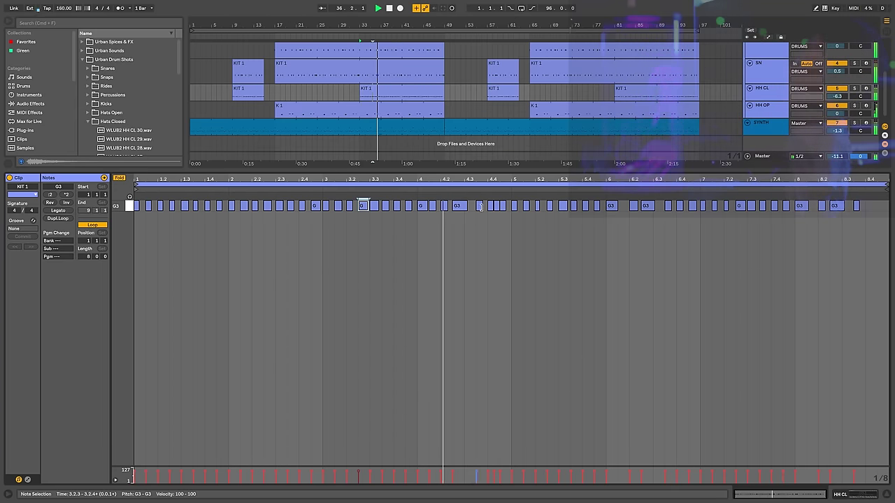
# Step: During playback, set the hi-hat Simpler's random pan to 28 %, spread to 2 %, decay to 587 ms and volume to -2.29 dB
pyautogui.hotkey('shift', 'Tab')
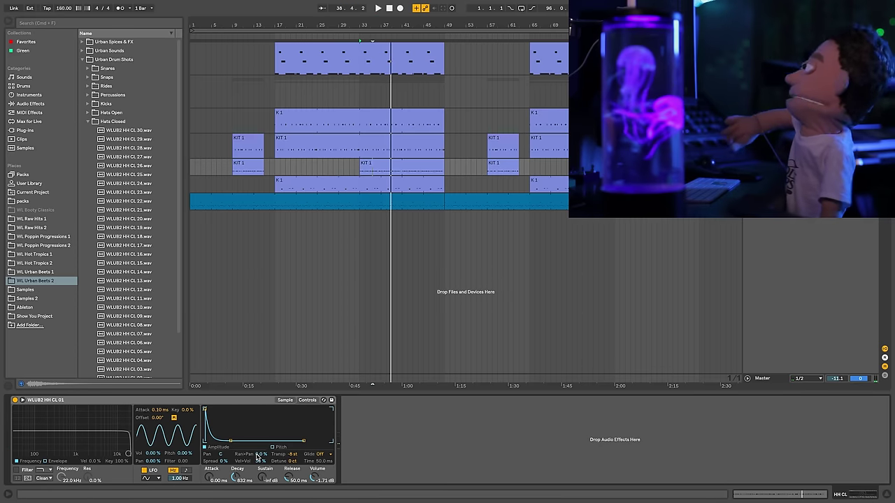
pyautogui.press('space')
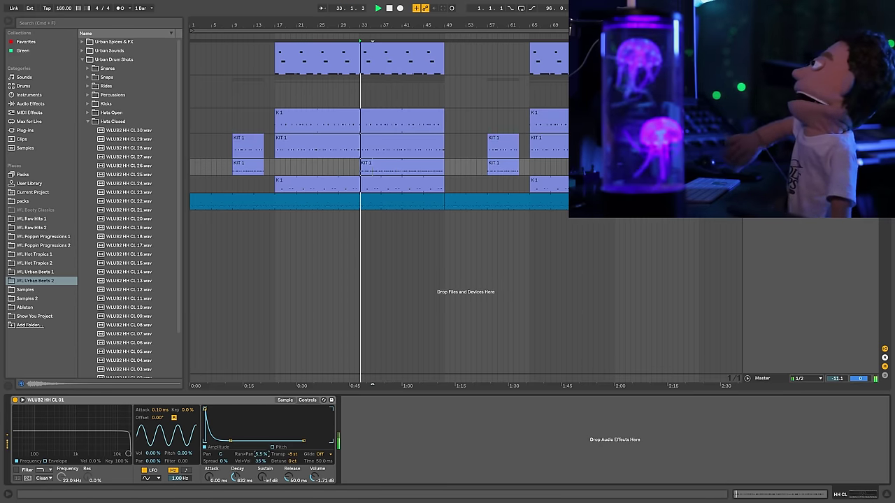
pyautogui.moveTo(261, 454); pyautogui.dragTo(222, 459)
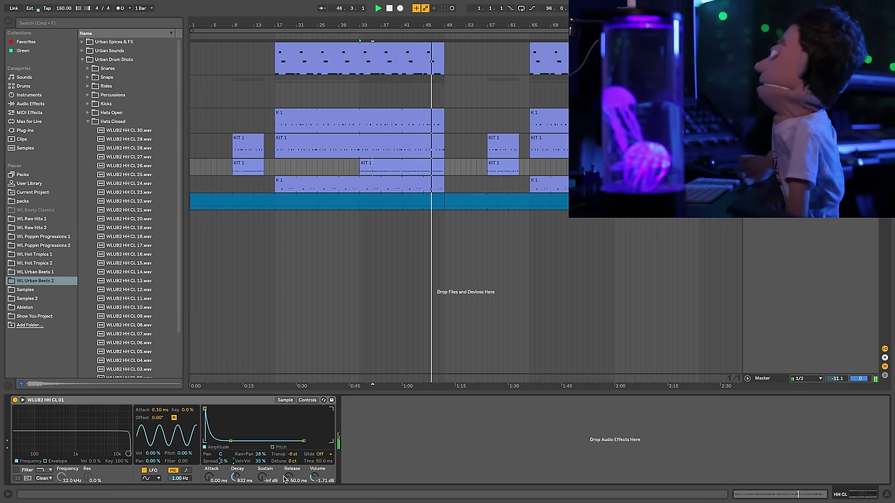
pyautogui.moveTo(235, 477)
pyautogui.mouseDown()
pyautogui.moveTo(236, 498)
pyautogui.moveTo(235, 468)
pyautogui.mouseUp()
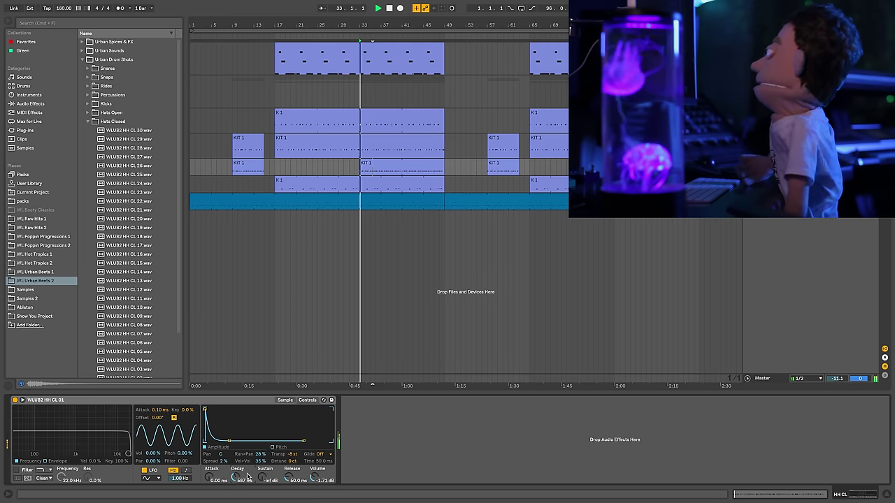
pyautogui.moveTo(315, 478)
pyautogui.mouseDown()
pyautogui.moveTo(315, 468)
pyautogui.moveTo(314, 481)
pyautogui.mouseUp()
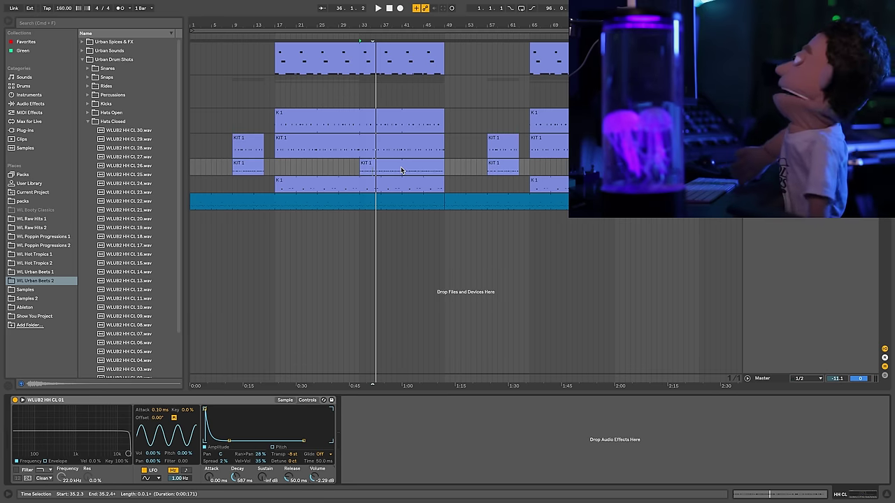
# Step: Duplicate the closed hi-hat track and delete all clips from the copy
pyautogui.moveTo(402, 170); pyautogui.dragTo(362, 177)
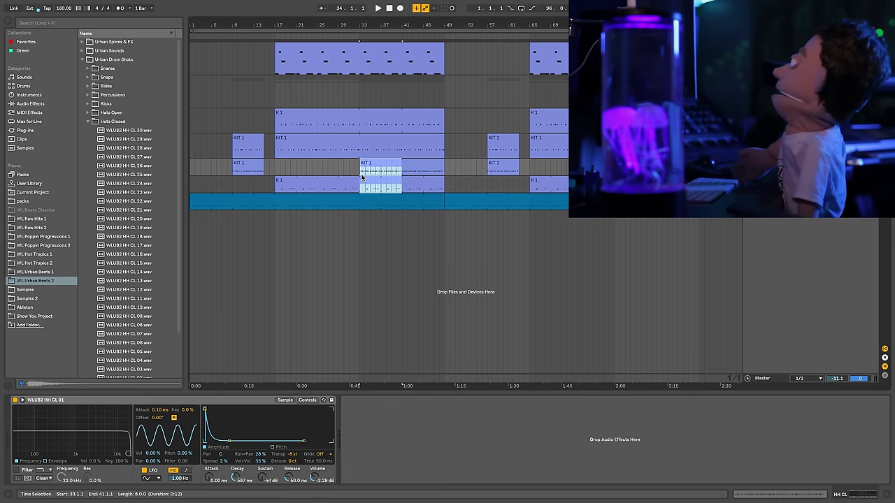
pyautogui.click(254, 161)
pyautogui.moveTo(273, 162); pyautogui.dragTo(264, 162)
pyautogui.click(502, 164)
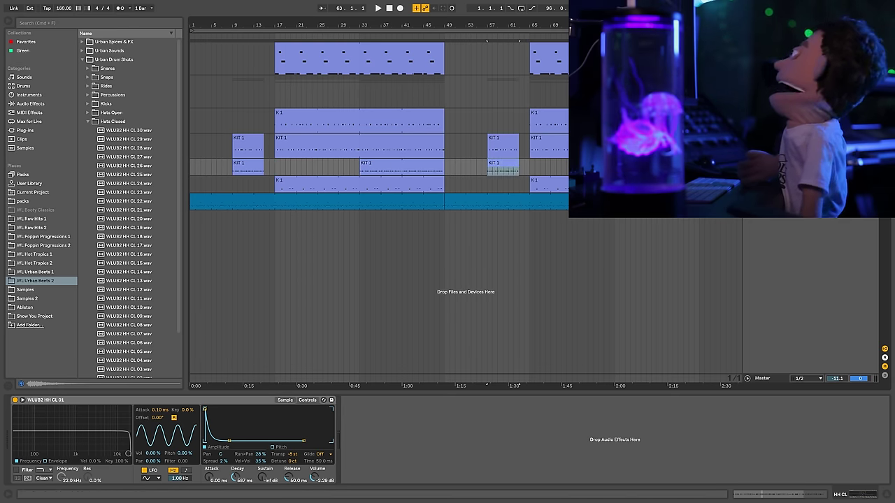
pyautogui.hotkey('ctrl', 'd')
pyautogui.press('Delete')
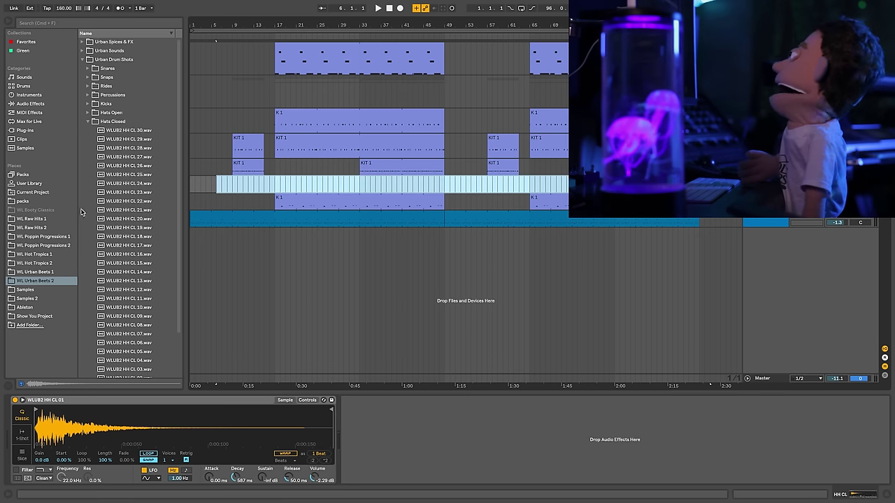
# Step: Audition the closed hat samples and load WLUB2 HH CL 04.wav into the duplicated hi-hat track's Simpler
pyautogui.scroll(-3, 160, 179)
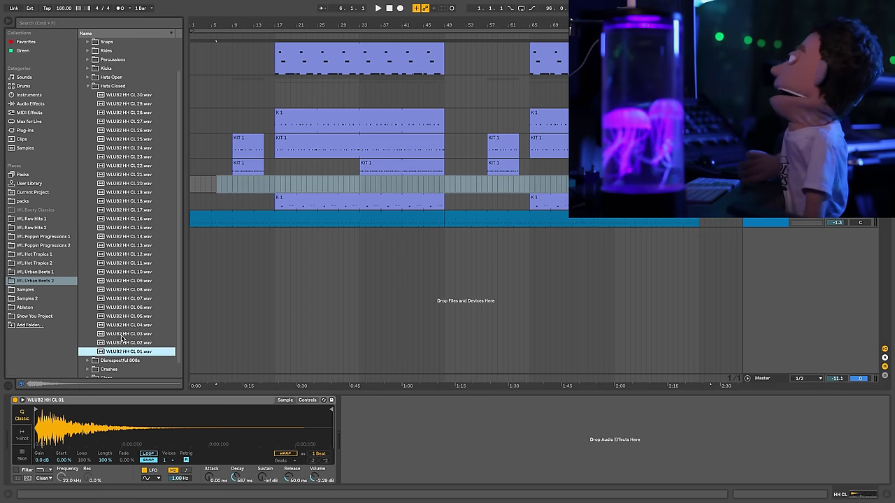
pyautogui.press('Up')
pyautogui.press('Up')
pyautogui.press('Up')
pyautogui.press('Up')
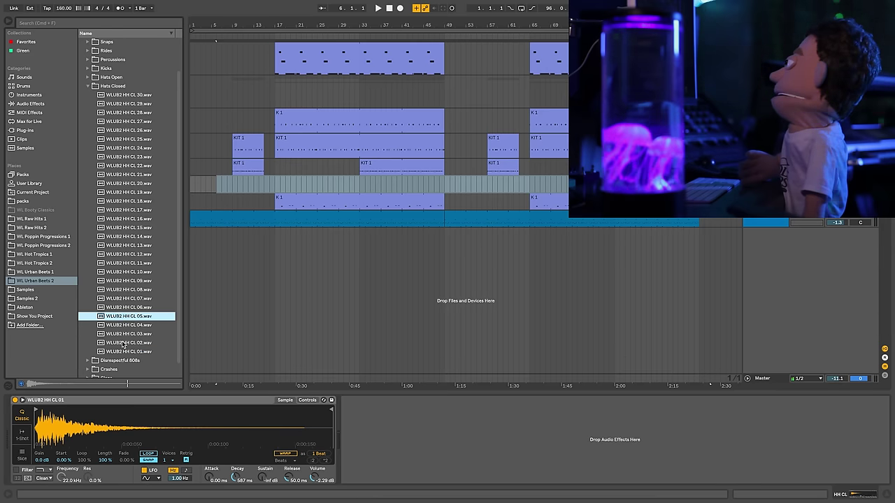
pyautogui.press('Down')
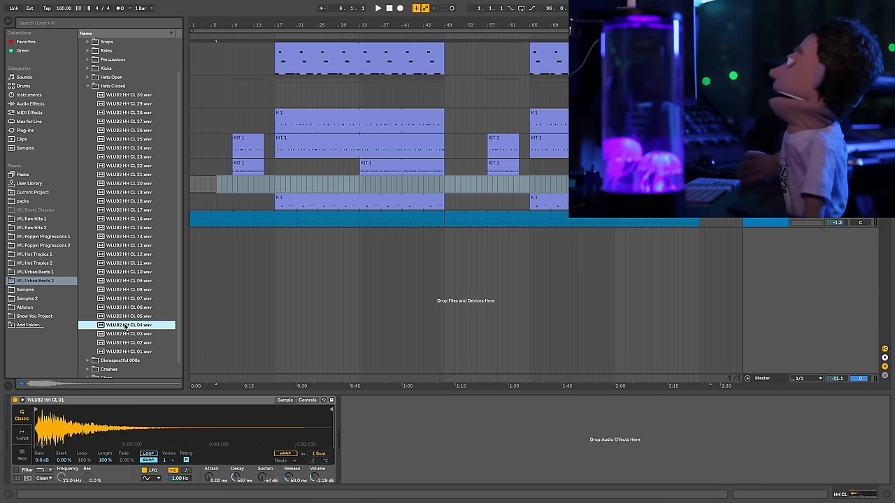
pyautogui.doubleClick(125, 326)
pyautogui.press('a')
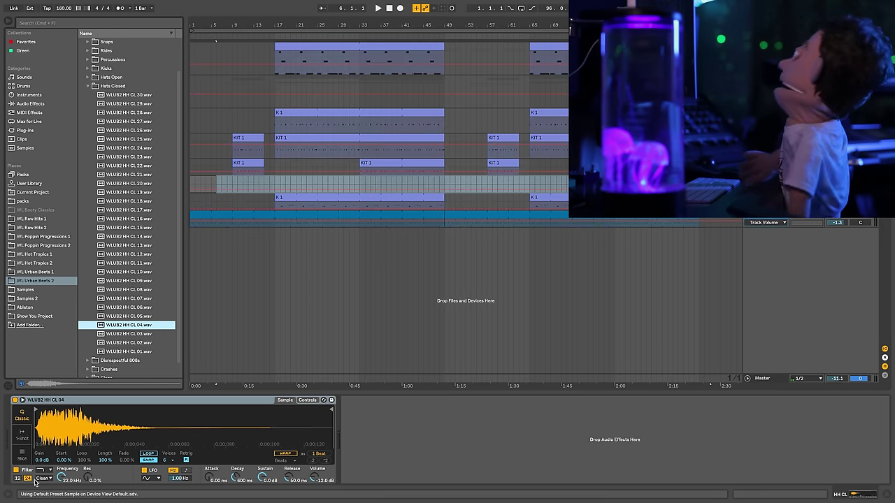
pyautogui.press('a')
# Step: Record a new hi-hat MIDI clip on the duplicated track from bar 33 and fit it to end at bar 41
pyautogui.click(360, 184)
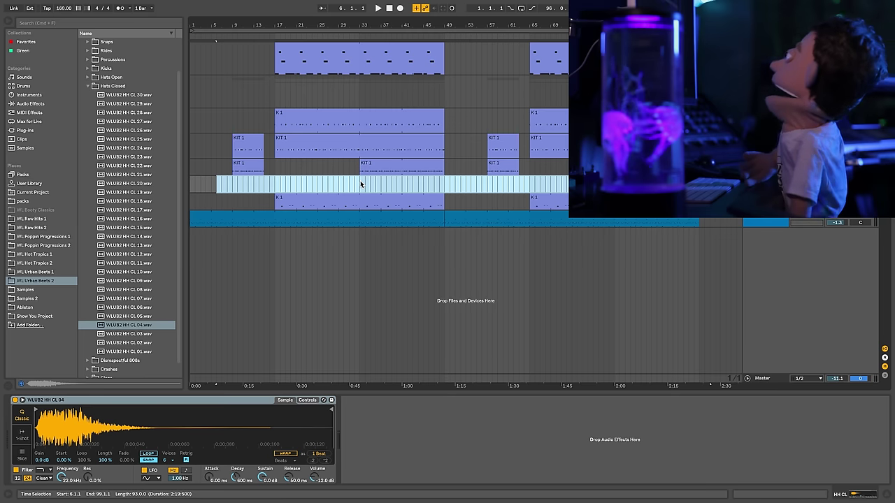
pyautogui.press('0')
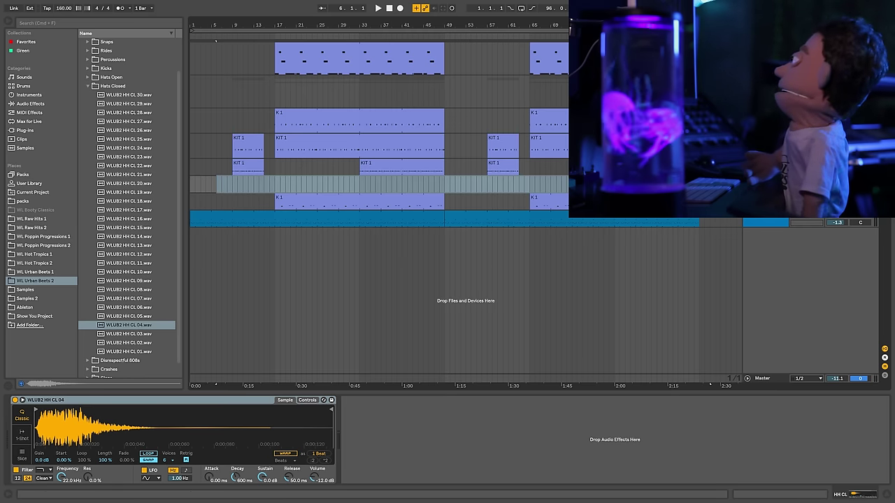
pyautogui.click(361, 184)
pyautogui.press('F9')
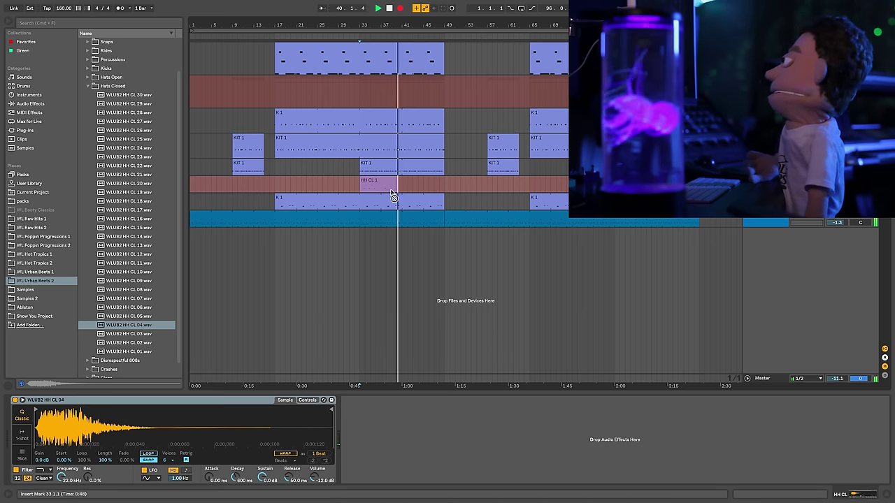
pyautogui.press('space')
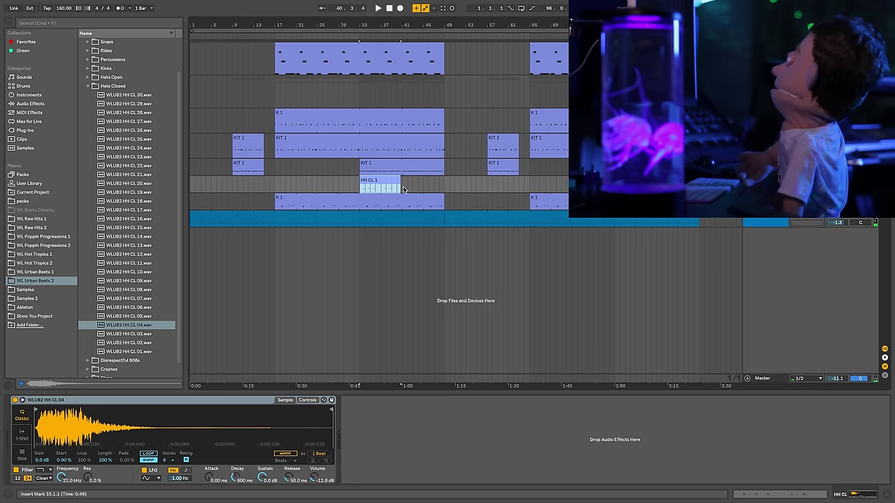
pyautogui.click(355, 189)
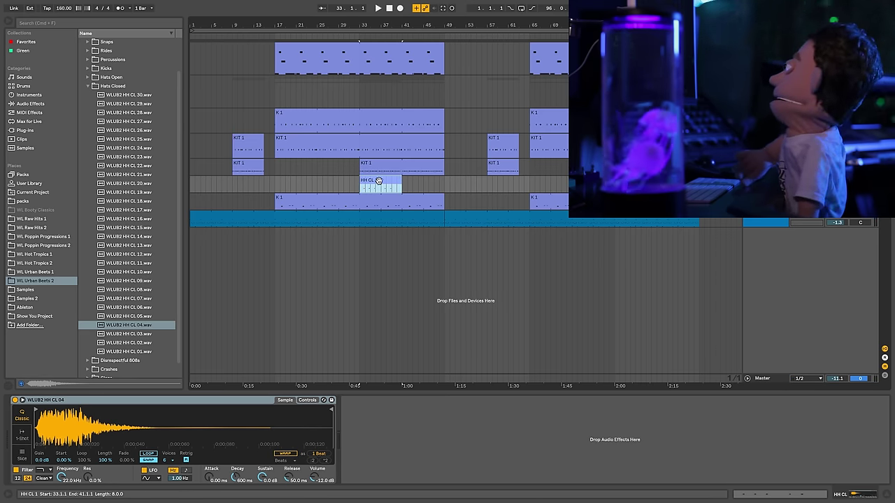
# Step: Open the newly recorded hi-hat clip at bar 33 and play it back to check the C3 notes
pyautogui.doubleClick(378, 181)
pyautogui.moveTo(211, 179); pyautogui.dragTo(327, 204)
pyautogui.click(244, 207)
pyautogui.hscroll(-2, 284, 206)
pyautogui.hscroll(-1, 292, 205)
pyautogui.click(375, 145)
pyautogui.press('space')
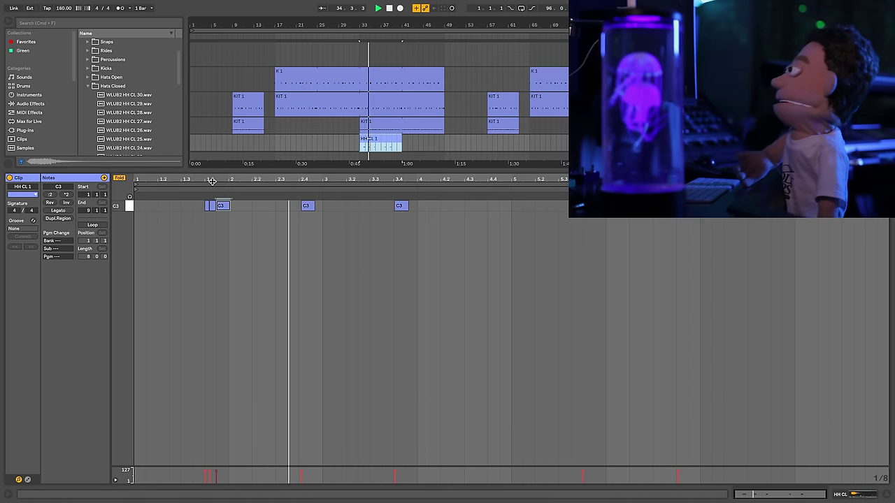
# Step: Replay the quick C3 roll at 1.4 and nudge its second and third notes slightly later
pyautogui.press('space')
pyautogui.moveTo(204, 180); pyautogui.dragTo(231, 197)
pyautogui.press('space')
pyautogui.press('space')
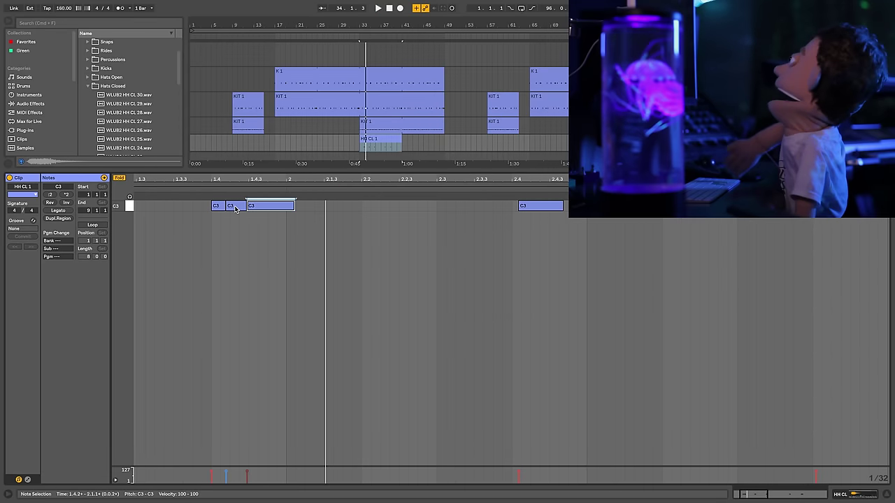
pyautogui.click(235, 206)
pyautogui.press('space')
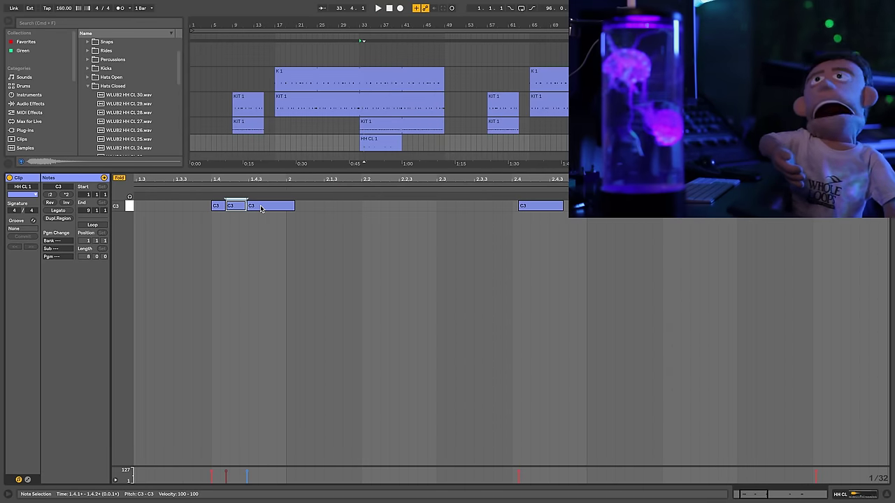
pyautogui.moveTo(263, 208); pyautogui.dragTo(264, 205)
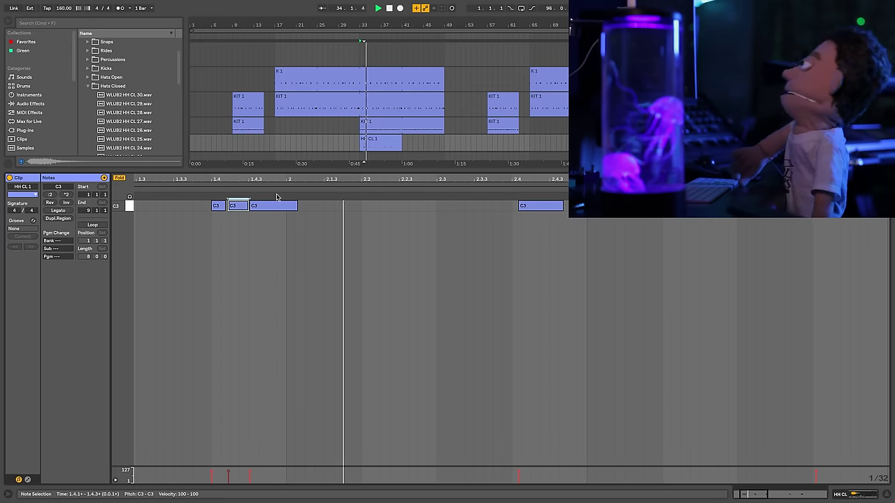
# Step: Isolate bars 33 to 35 of the second hi-hat clip, loop them and extend the clip to bar 41
pyautogui.click(539, 206)
pyautogui.press('space')
pyautogui.moveTo(370, 145); pyautogui.dragTo(363, 149)
pyautogui.click(363, 135)
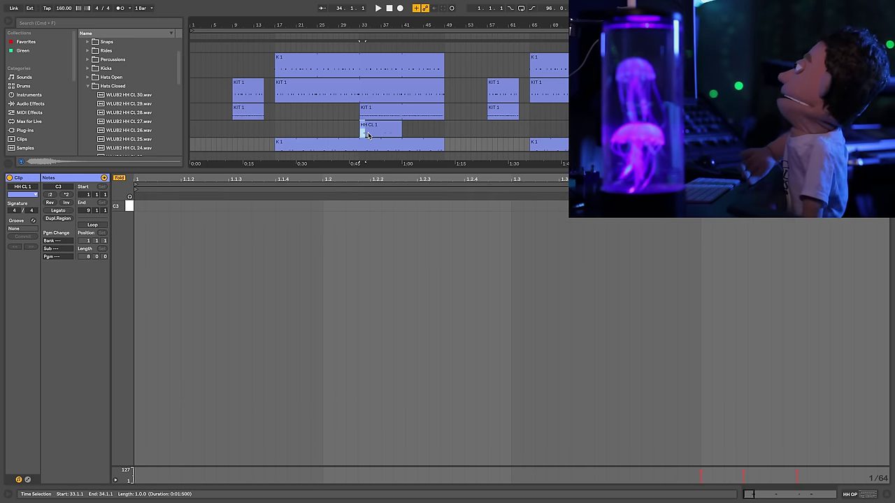
pyautogui.click(368, 136)
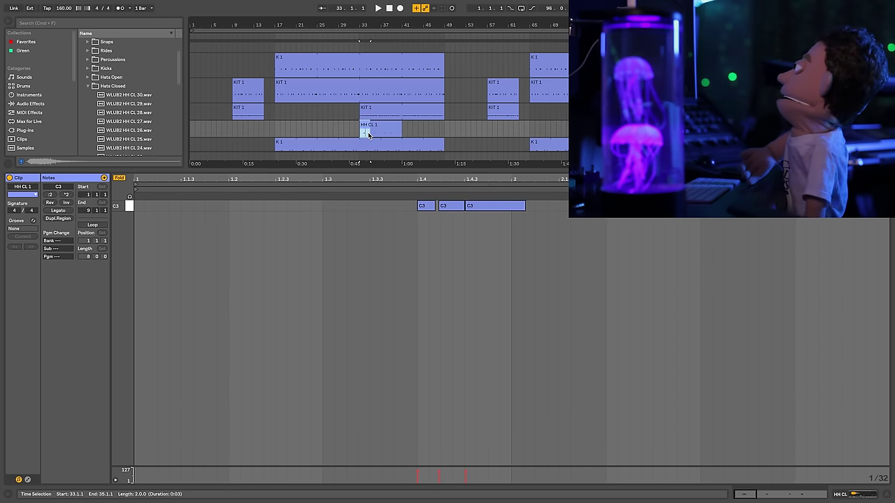
pyautogui.click(93, 224)
pyautogui.press('space')
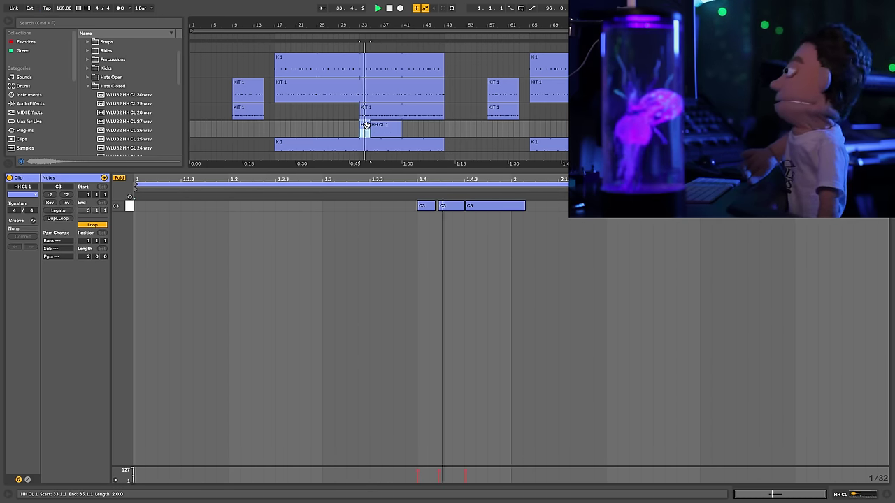
pyautogui.moveTo(374, 126); pyautogui.dragTo(402, 127)
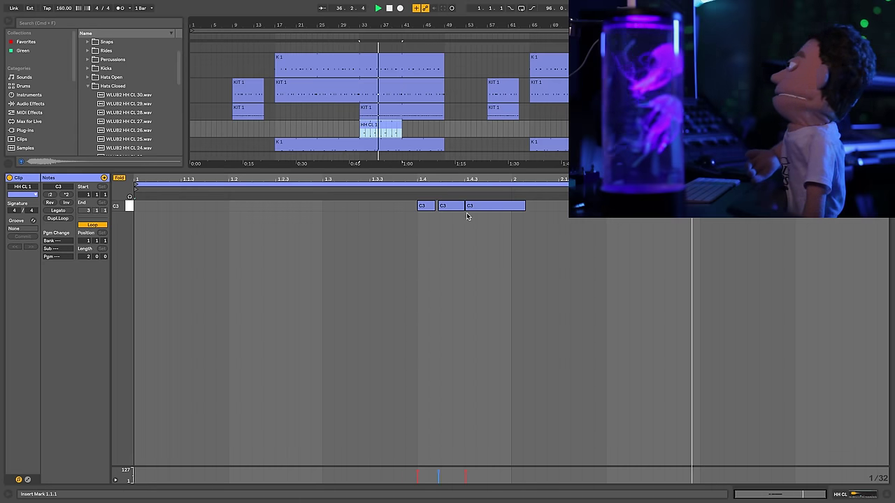
pyautogui.press('space')
# Step: Clear the hi-hat clip from bar 35 to 37, consolidate bars 33 to 37, and loop that four-bar clip to bar 41
pyautogui.click(371, 134)
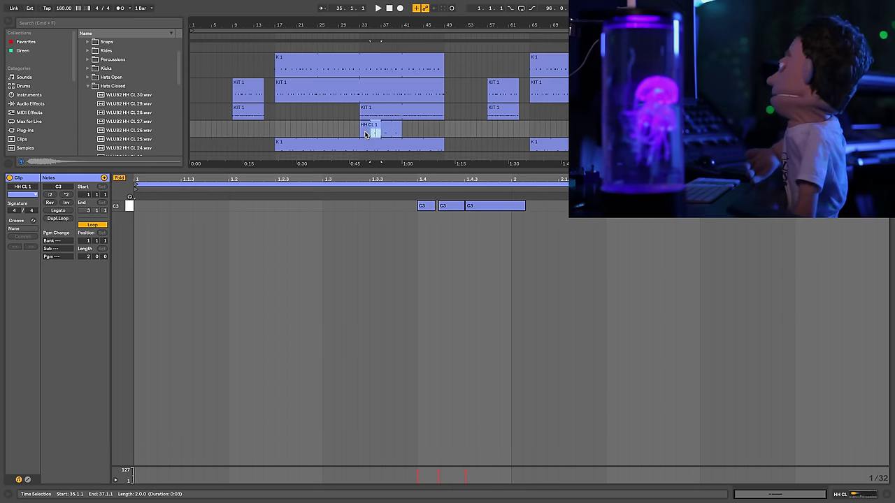
pyautogui.press('Delete')
pyautogui.moveTo(378, 133); pyautogui.dragTo(361, 134)
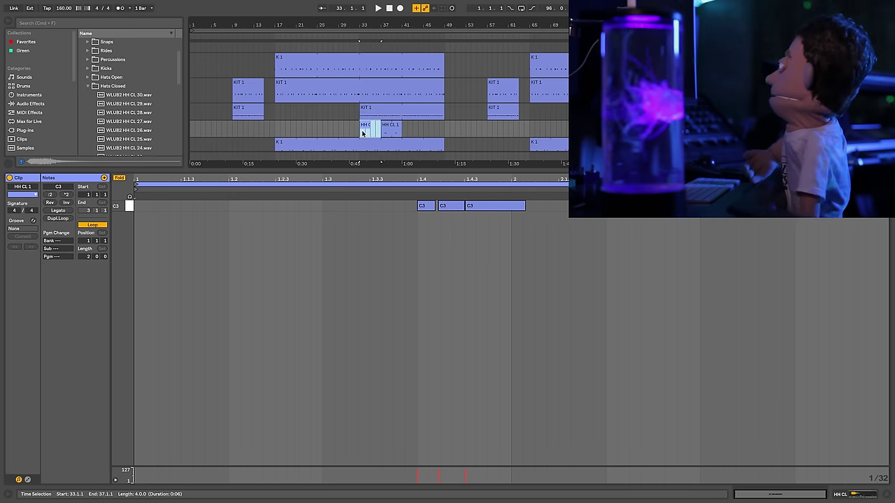
pyautogui.hotkey('ctrl', 'j')
pyautogui.click(92, 224)
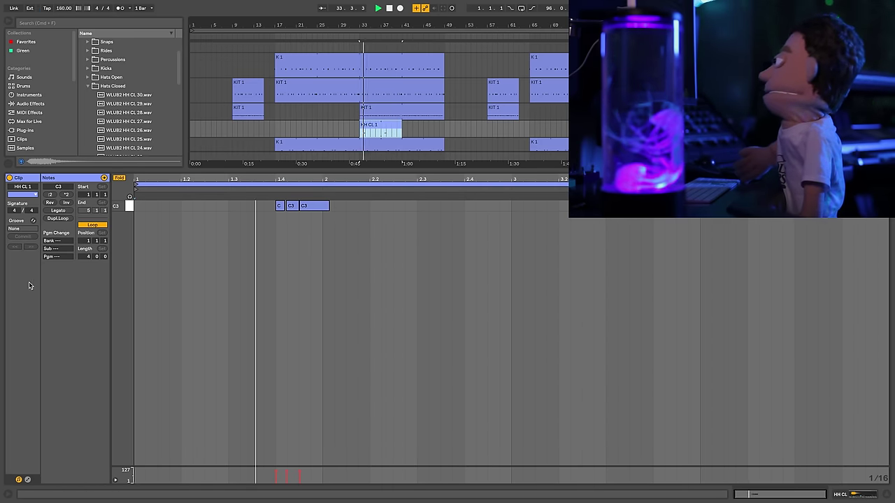
pyautogui.press('space')
# Step: Draw a Pitch Bend envelope in the hi-hat clip, falling from maximum at 1.4 to 0 at bar 2
pyautogui.click(27, 479)
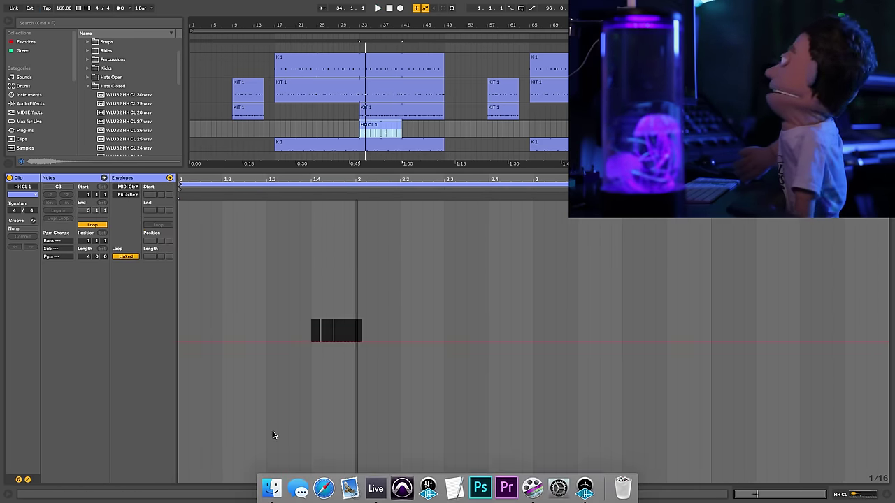
pyautogui.click(311, 342)
pyautogui.moveTo(361, 342); pyautogui.dragTo(361, 482)
pyautogui.press('space')
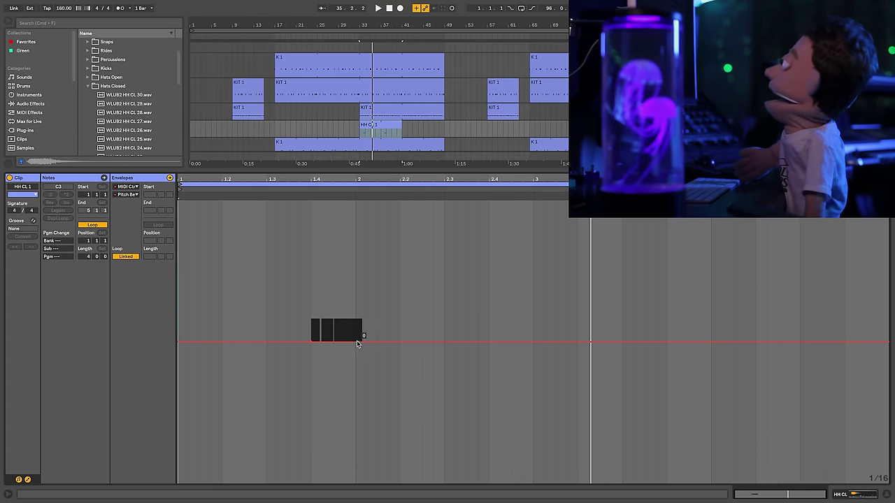
pyautogui.moveTo(311, 344); pyautogui.dragTo(311, 203)
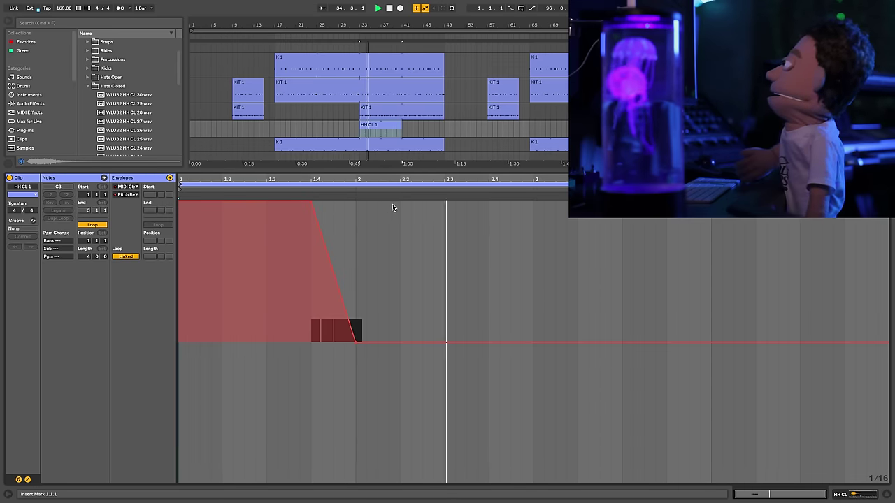
# Step: Extend the looped hi-hat clip to bar 49 and set its Simpler transposition to -2 st
pyautogui.click(377, 128)
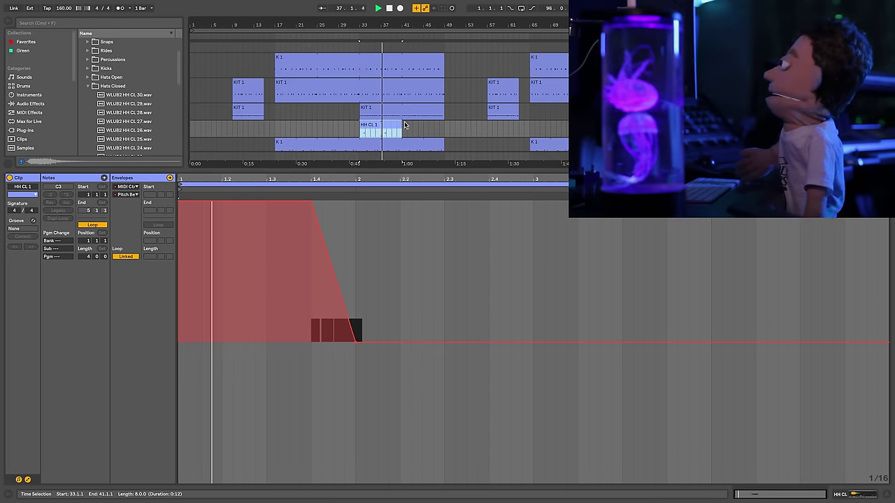
pyautogui.moveTo(402, 125); pyautogui.dragTo(443, 124)
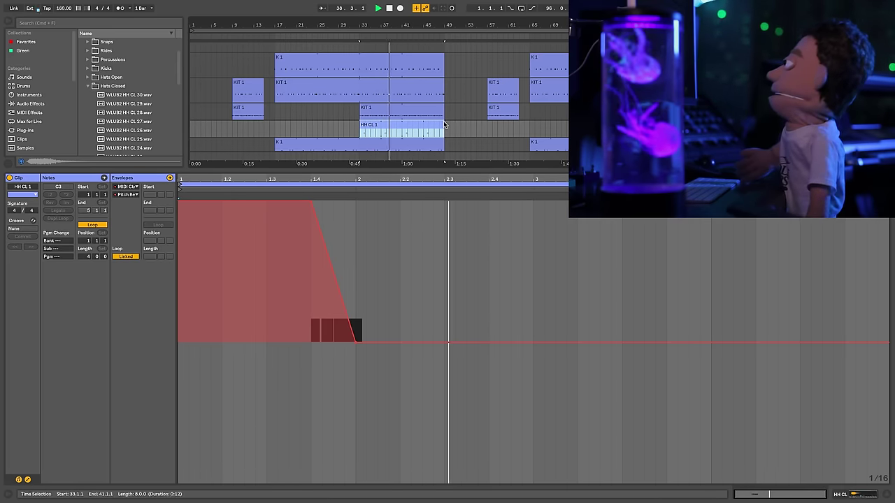
pyautogui.click(849, 493)
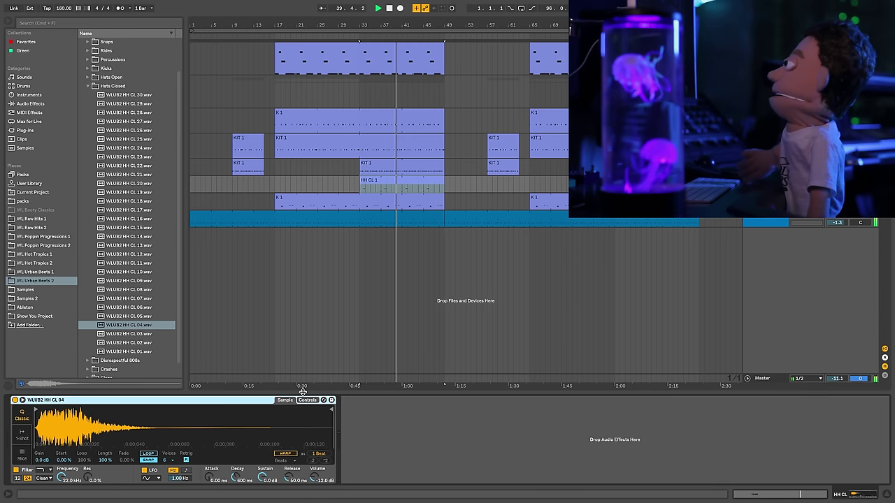
pyautogui.click(306, 400)
pyautogui.moveTo(291, 455); pyautogui.dragTo(285, 458)
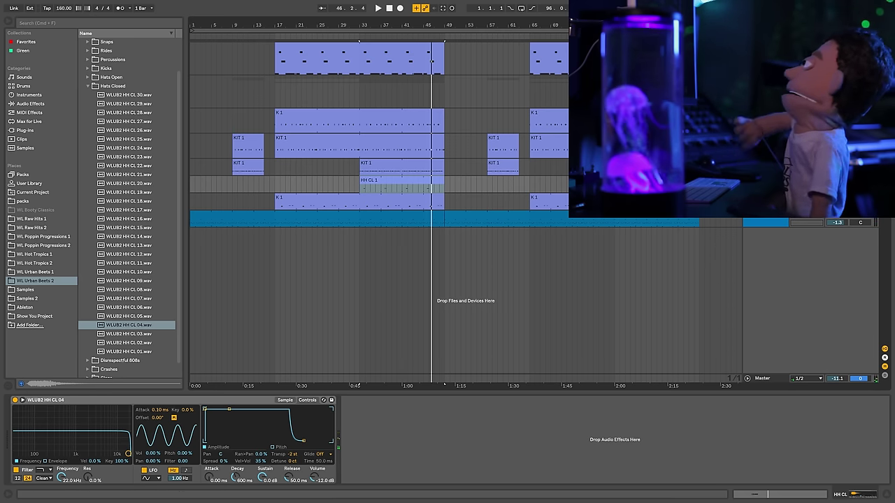
# Step: Draw a dipping automation curve on the second hi-hat track from bar 33 to 41 and repeat it up to bar 49
pyautogui.hotkey('alt', '+')
pyautogui.press('a')
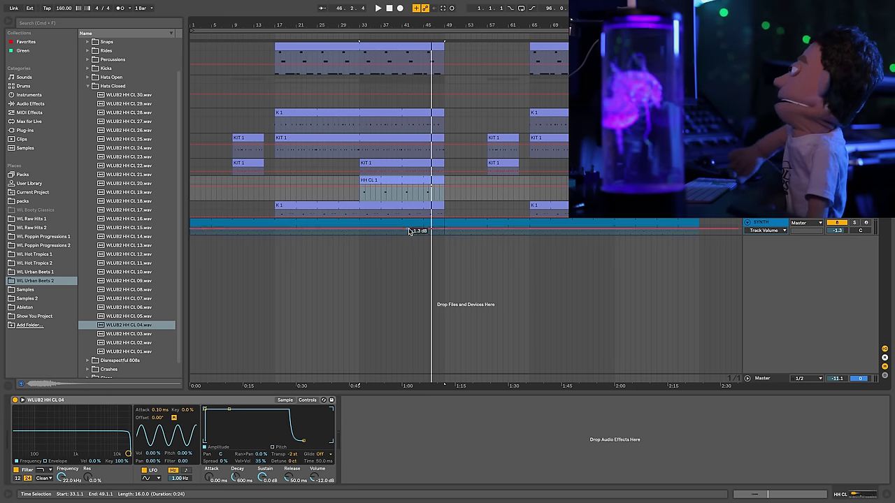
pyautogui.press('space')
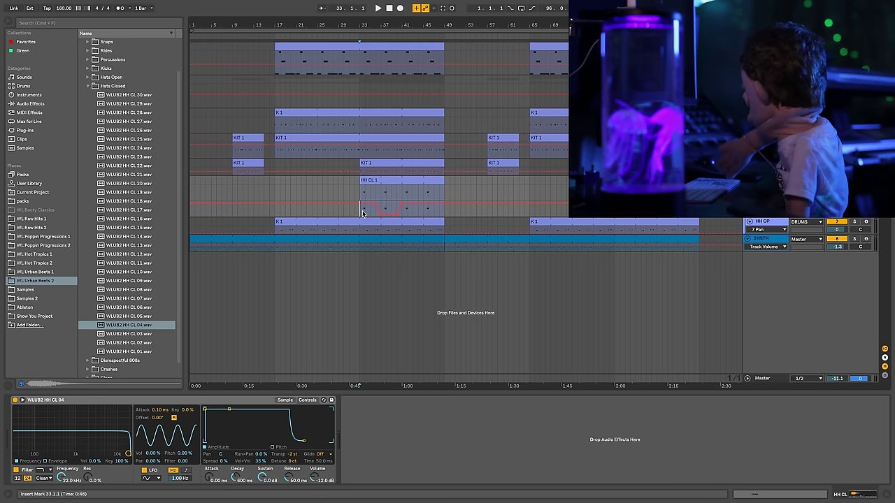
pyautogui.moveTo(374, 213); pyautogui.dragTo(404, 211)
pyautogui.press('super+d')
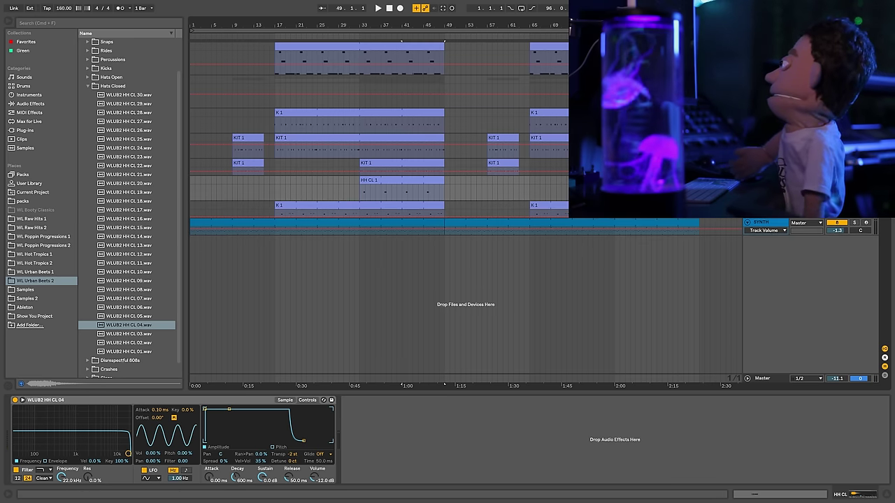
# Step: Copy the second hi-hat clip from bar 33 to bar 81 and hide the track automation
pyautogui.click(371, 177)
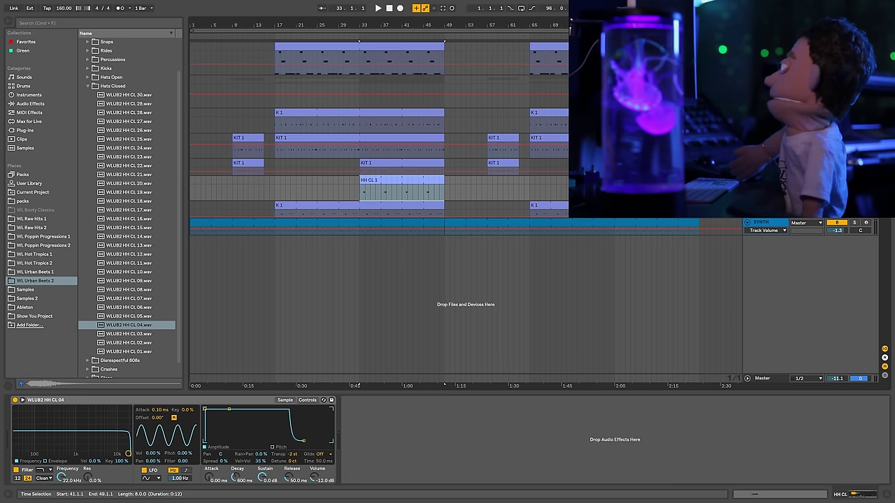
pyautogui.click(613, 189)
pyautogui.press('super+v')
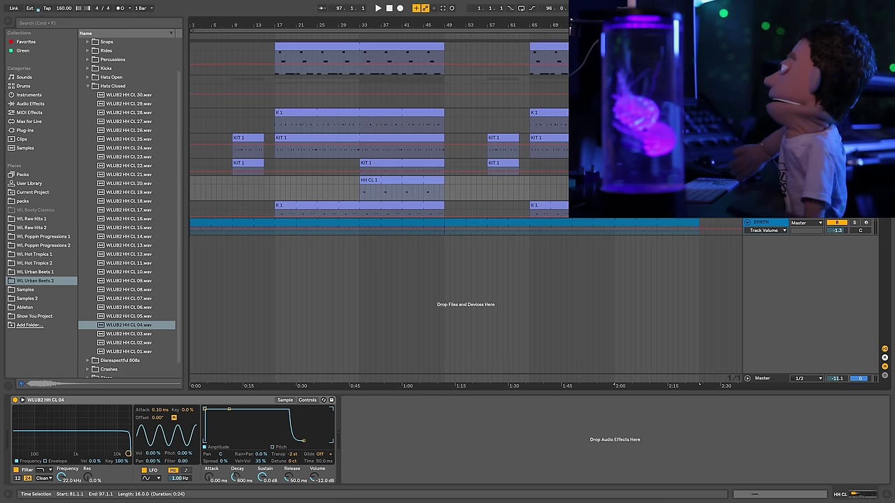
pyautogui.press('a')
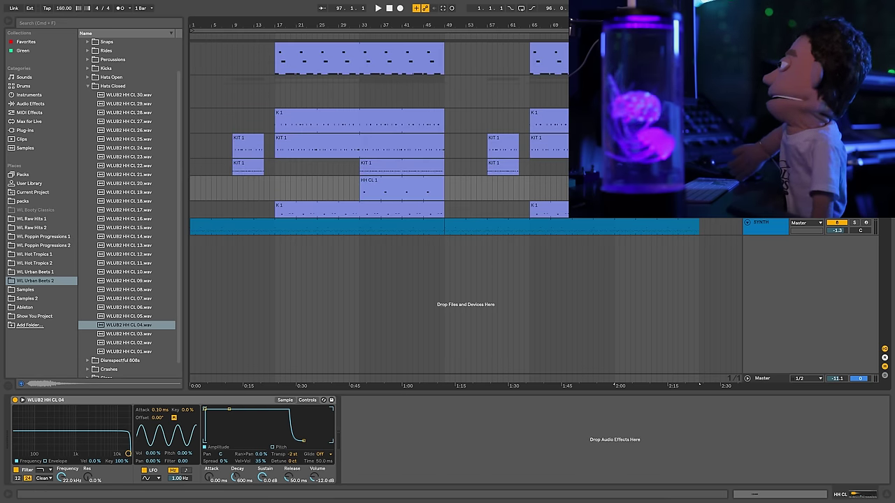
# Step: Play the second hi-hat part from bar 33 and set its Simpler's Vel>Vol to 38%
pyautogui.click(386, 178)
pyautogui.press('space')
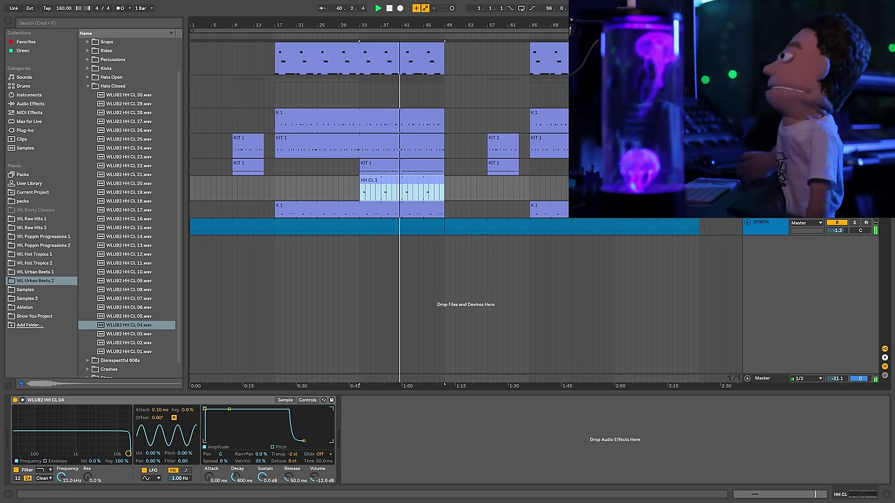
pyautogui.click(216, 432)
pyautogui.press('space')
pyautogui.moveTo(260, 462); pyautogui.dragTo(260, 440)
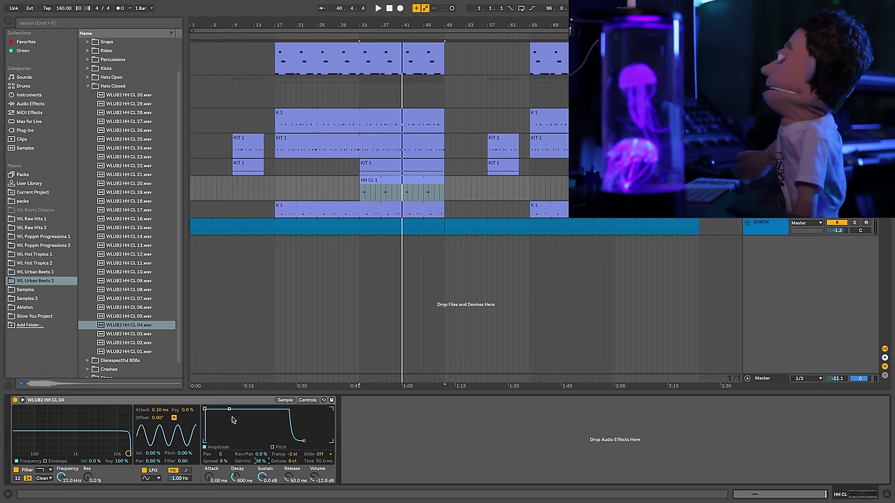
# Step: Switch the Simpler's filter to high-pass at 1.69 kHz and play the hi-hat part against the beat
pyautogui.press('space')
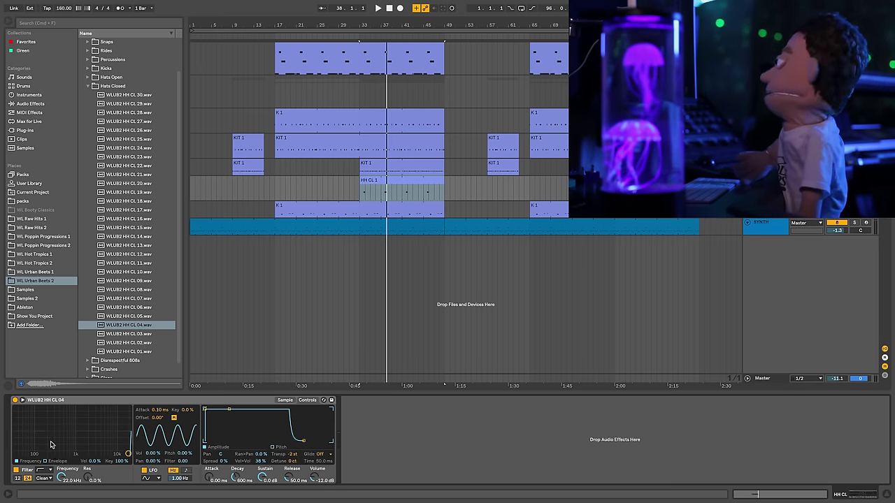
pyautogui.press('space')
pyautogui.moveTo(60, 479); pyautogui.dragTo(60, 495)
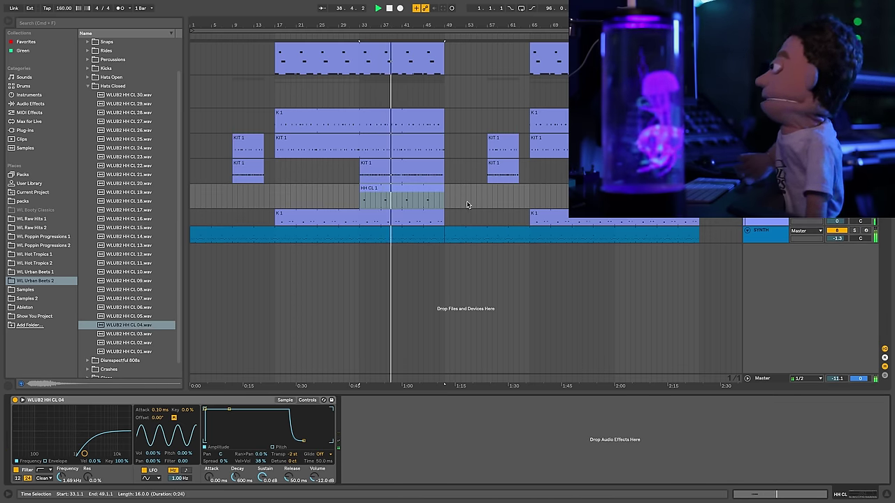
pyautogui.doubleClick(430, 186)
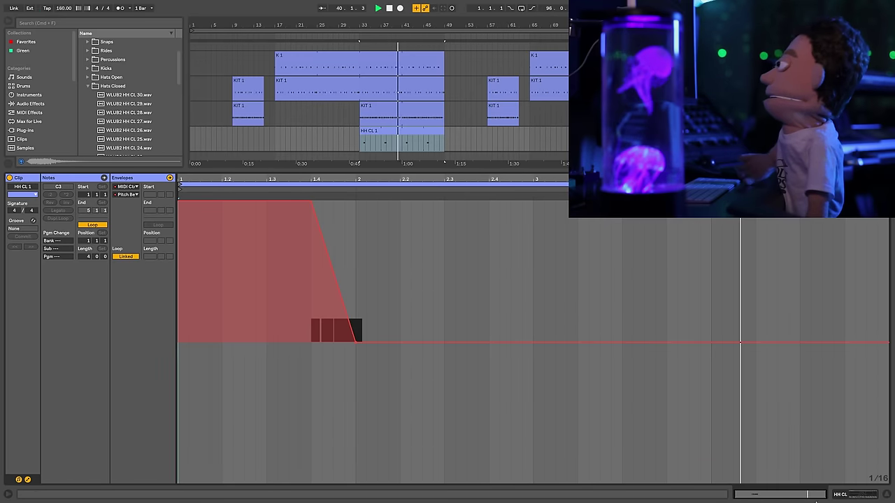
pyautogui.click(886, 497)
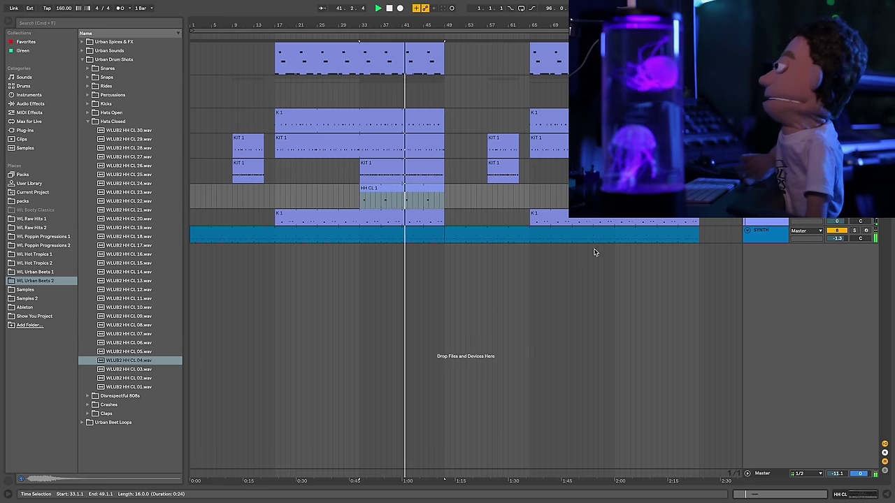
pyautogui.press('space')
# Step: Show the Impulse device of the HH OP track and play from bar 18 to find which slot triggers
pyautogui.click(763, 219)
pyautogui.click(310, 212)
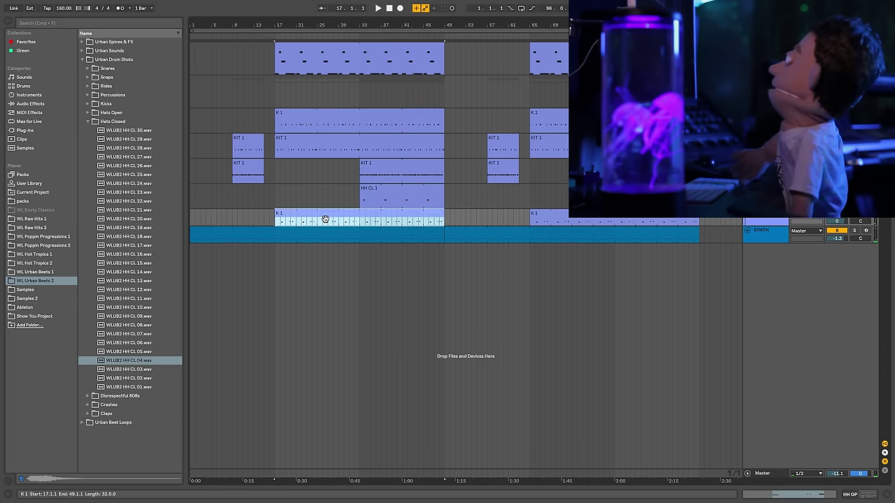
pyautogui.click(857, 497)
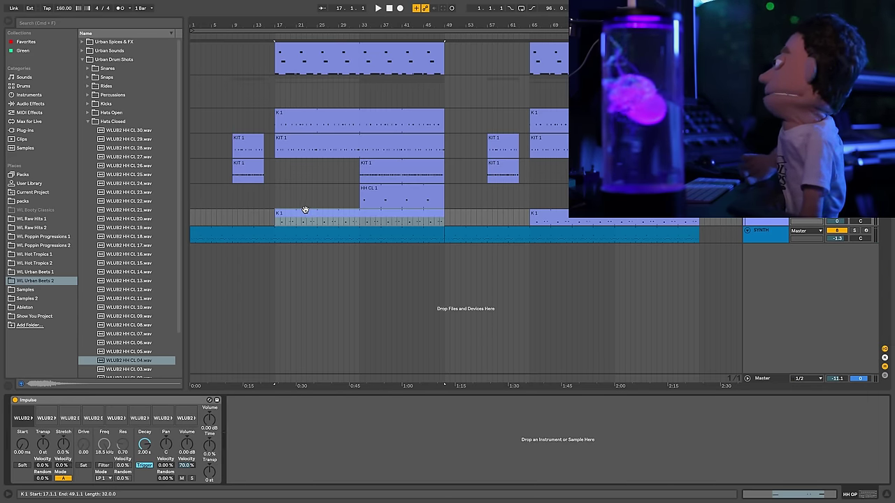
pyautogui.click(285, 221)
pyautogui.press('space')
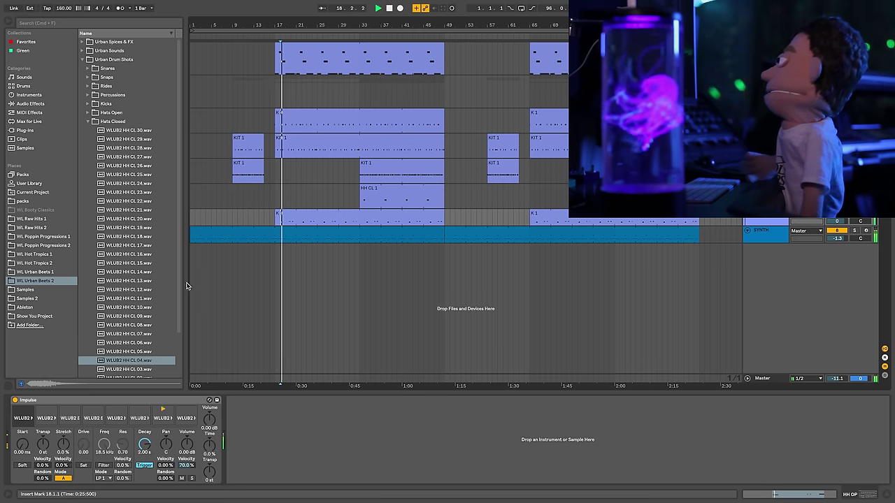
pyautogui.press('space')
# Step: Turn on Soft for the Impulse slot holding WLUB2 HH OP 01.wav and play back the open hat
pyautogui.click(163, 418)
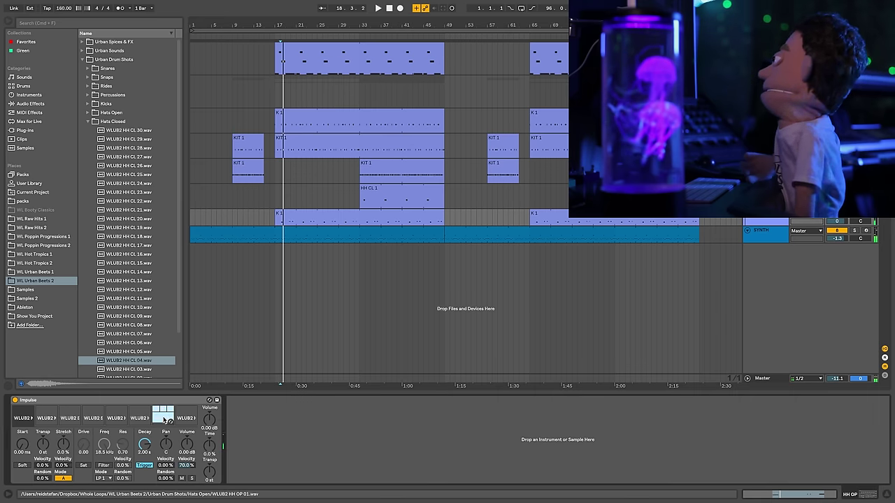
pyautogui.click(23, 465)
pyautogui.press('space')
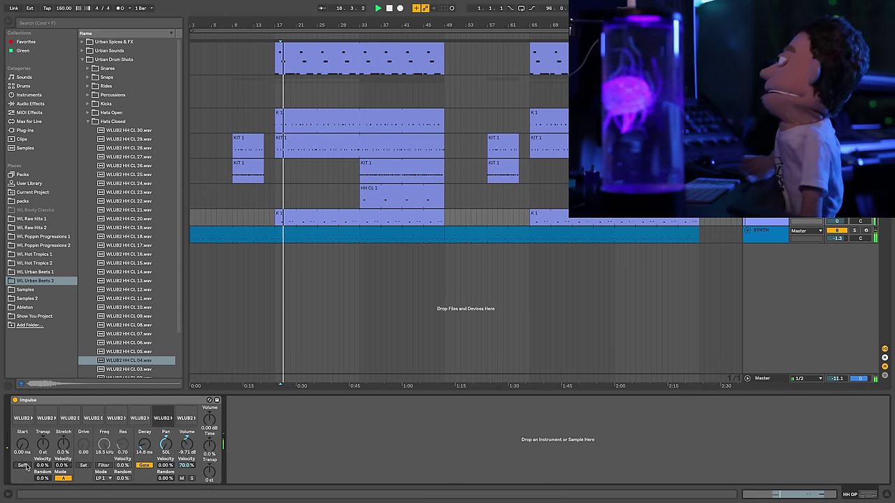
pyautogui.press('space')
pyautogui.click(285, 216)
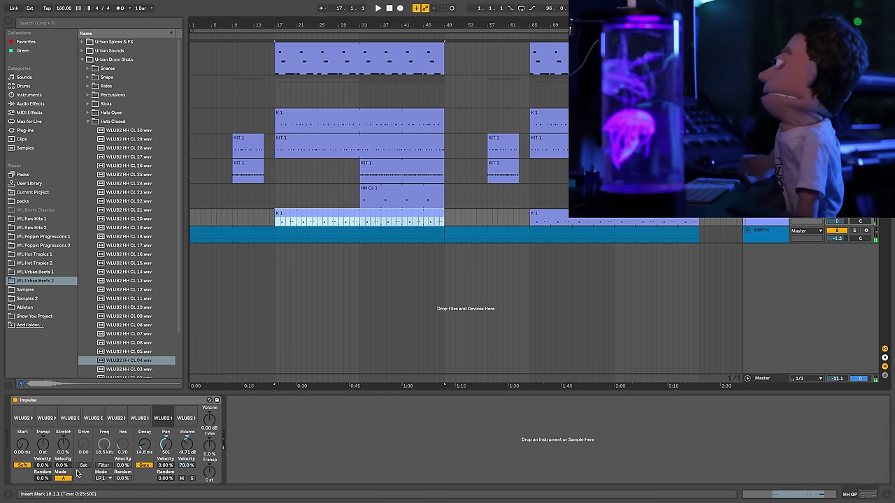
# Step: For the eighth Impulse slot, turn on Soft and enable the filter in HP 1 mode at about 2.1 kHz
pyautogui.click(186, 415)
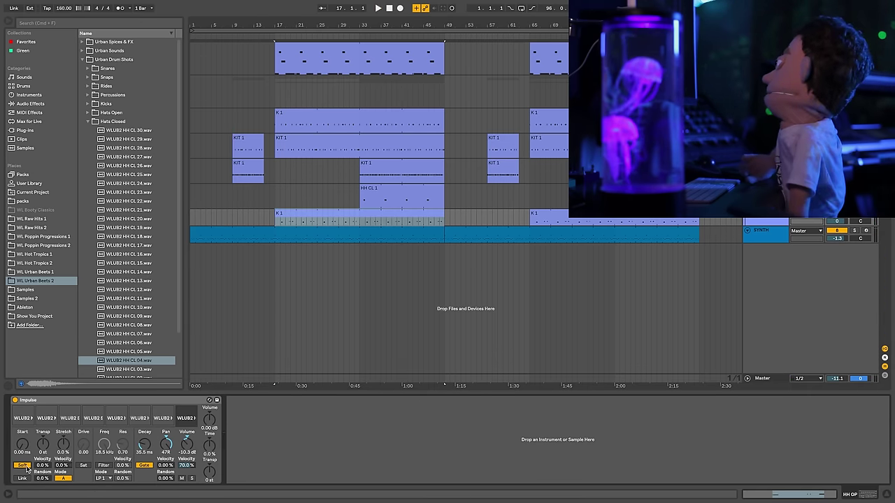
pyautogui.click(102, 478)
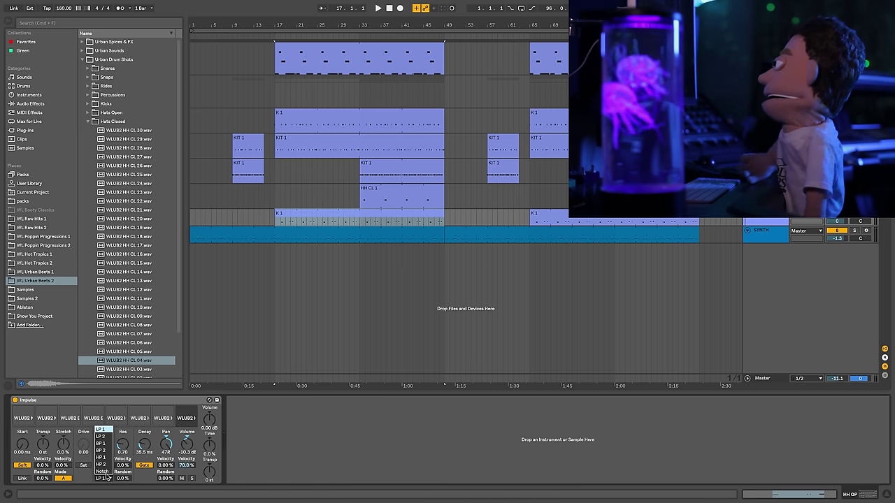
pyautogui.click(109, 458)
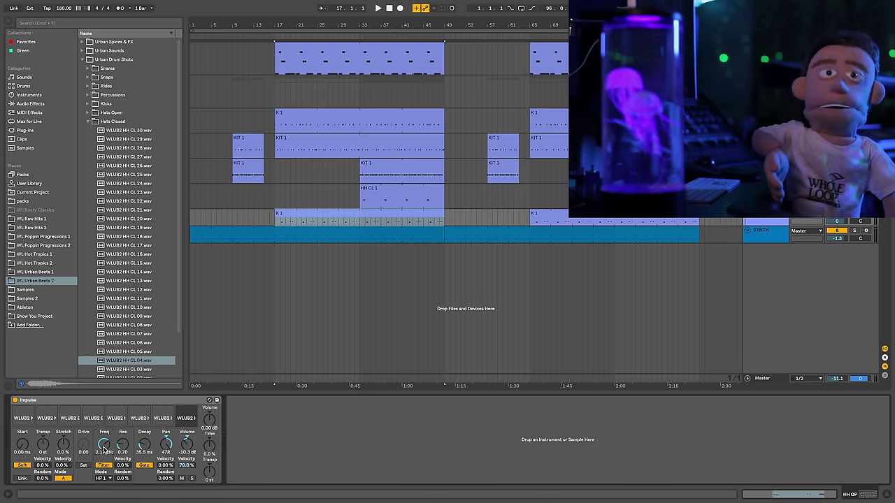
# Step: Select the seventh Impulse slot and play the open hat part from bar 17
pyautogui.click(163, 415)
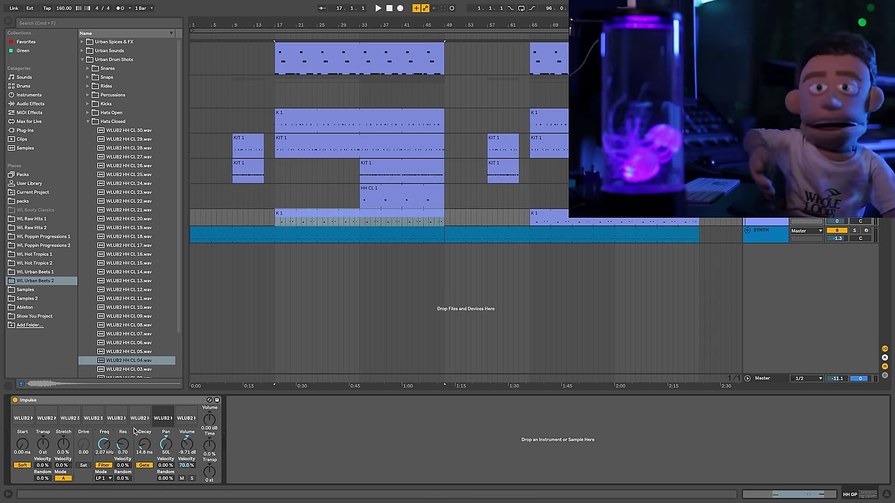
pyautogui.click(285, 214)
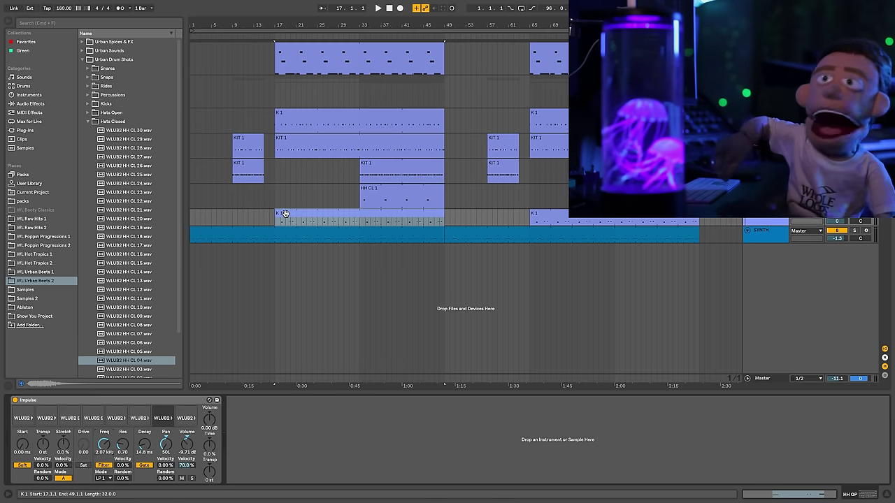
pyautogui.press('space')
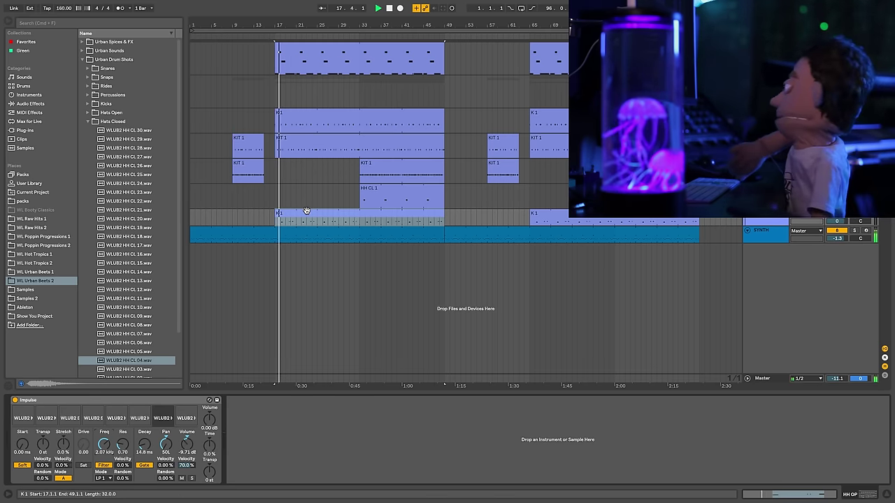
pyautogui.press('space')
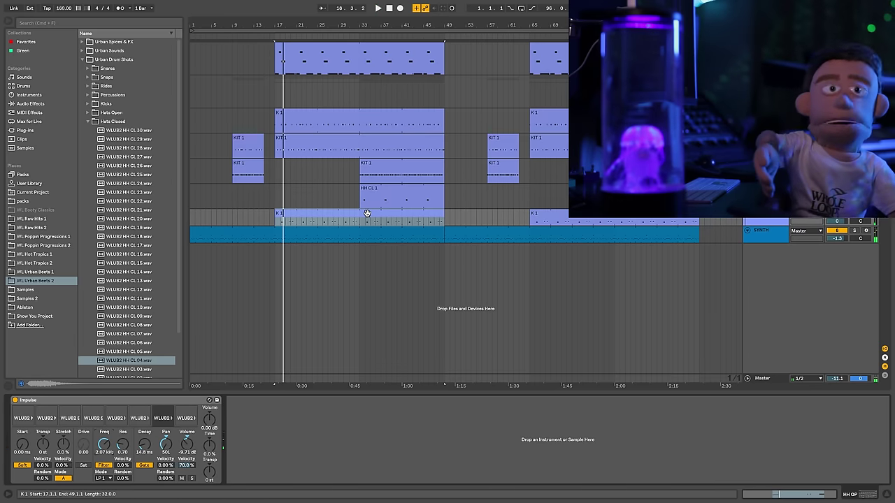
pyautogui.press('space')
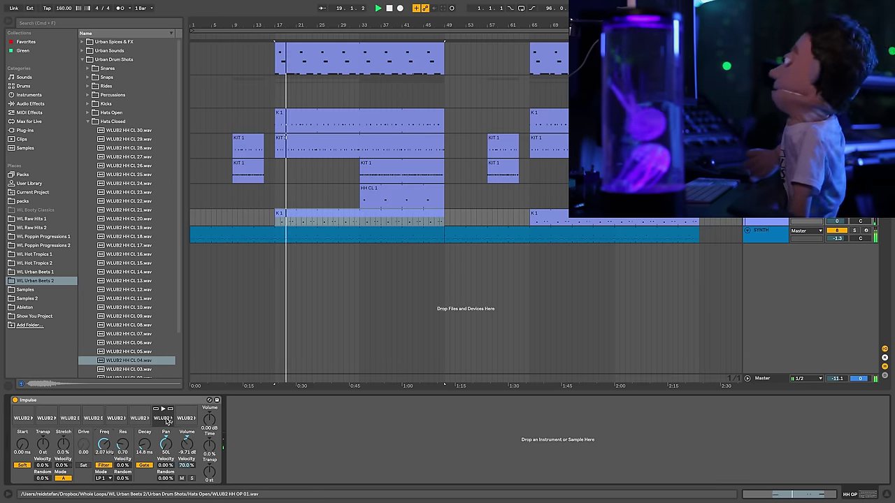
# Step: For the seventh Impulse slot, set the filter to HP 1 at 2.29 kHz and volume to -6.29 dB, with Impulse's overall volume at -4.57 dB
pyautogui.click(105, 478)
pyautogui.click(108, 464)
pyautogui.moveTo(108, 445); pyautogui.dragTo(108, 442)
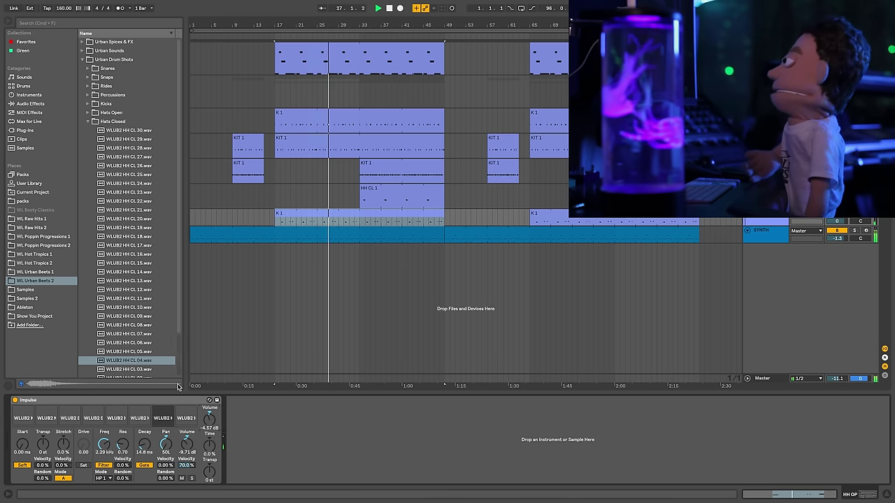
pyautogui.click(163, 420)
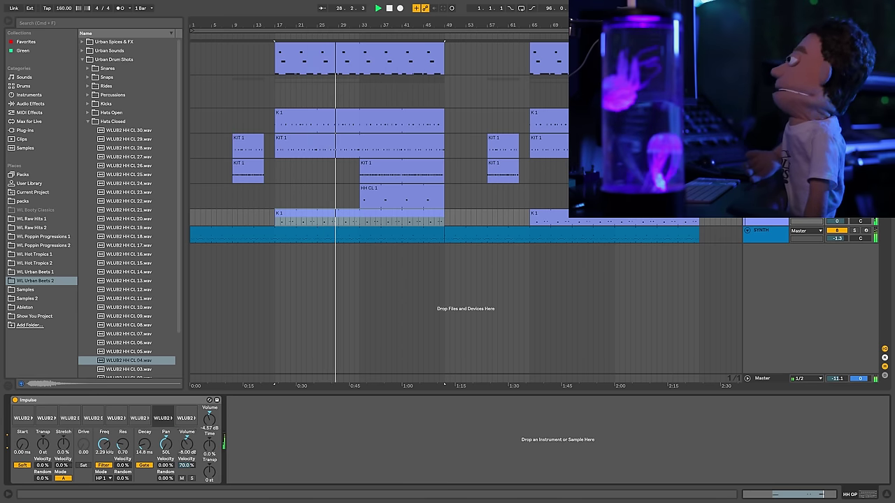
pyautogui.moveTo(186, 445); pyautogui.dragTo(188, 440)
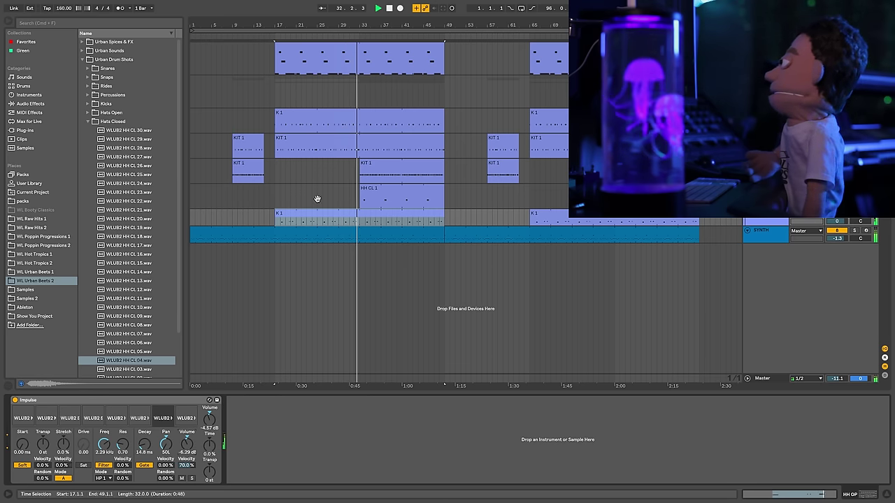
# Step: Delete the WLUB2 HH OP 01 note at 2.2 in the open hat's K 1 clip starting at bar 17, and play the result
pyautogui.click(281, 221)
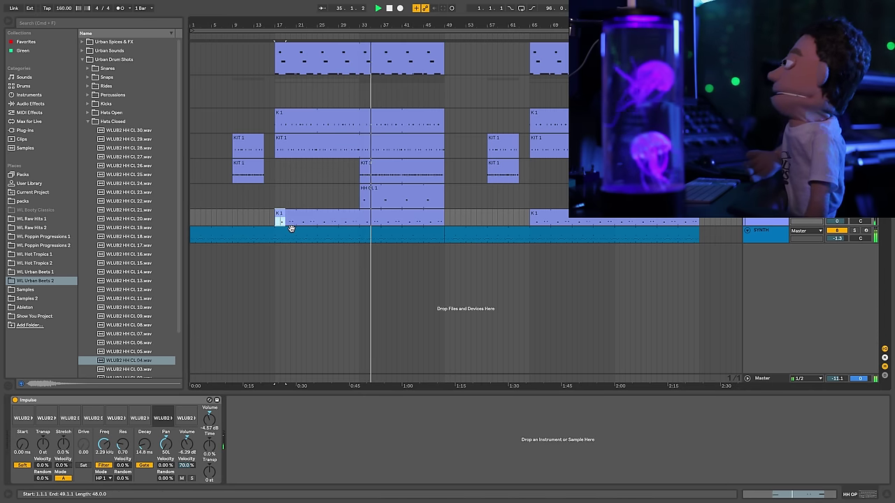
pyautogui.press('Delete')
pyautogui.click(294, 214)
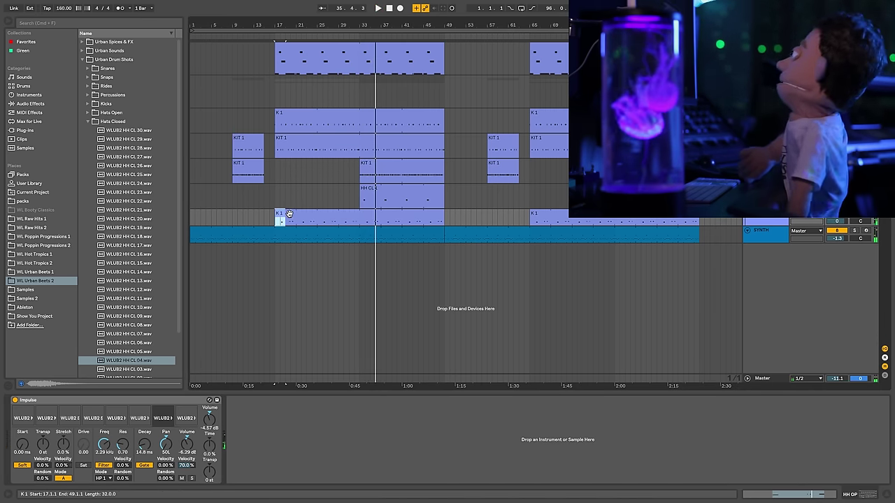
pyautogui.doubleClick(287, 212)
pyautogui.click(451, 215)
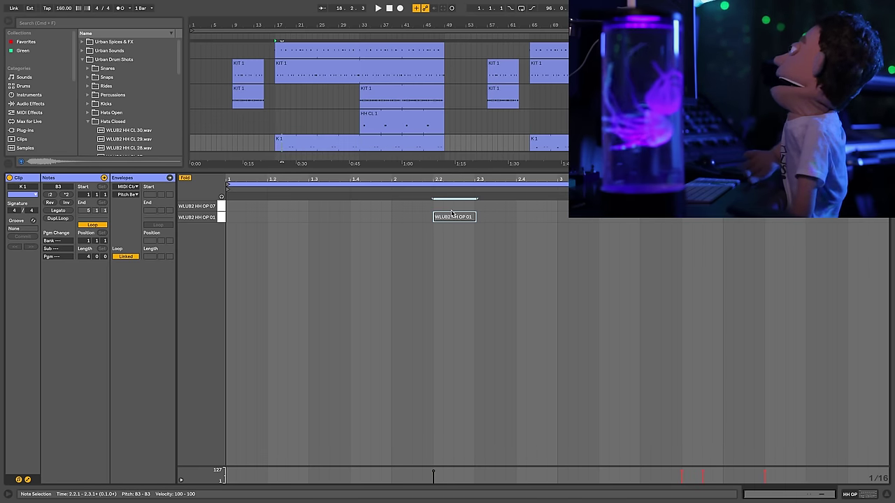
pyautogui.click(882, 495)
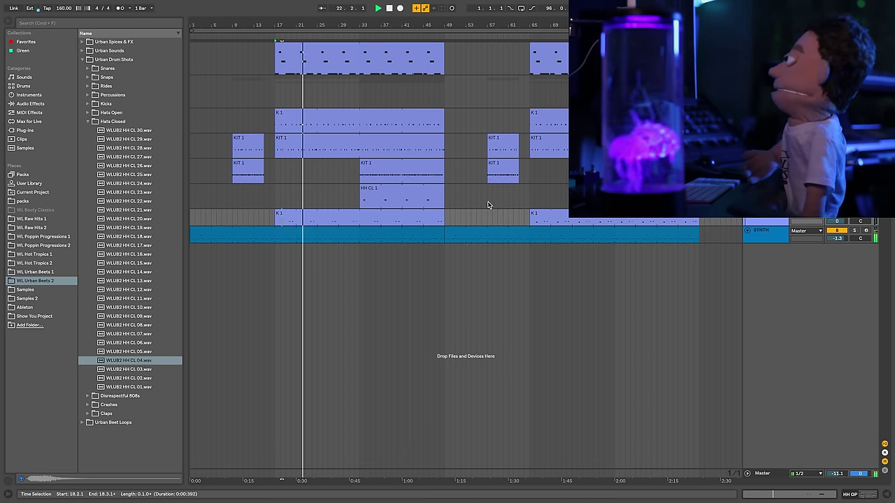
# Step: Copy the open hat clip from bar 65 to bar 33 and remove the old clip at bar 65
pyautogui.moveTo(534, 213); pyautogui.dragTo(366, 218)
pyautogui.moveTo(441, 220); pyautogui.dragTo(543, 212)
pyautogui.press('Delete')
# Step: Copy both open hat clips from bars 17 and 33 to bar 65 and extend the second copy to bar 97
pyautogui.click(399, 214)
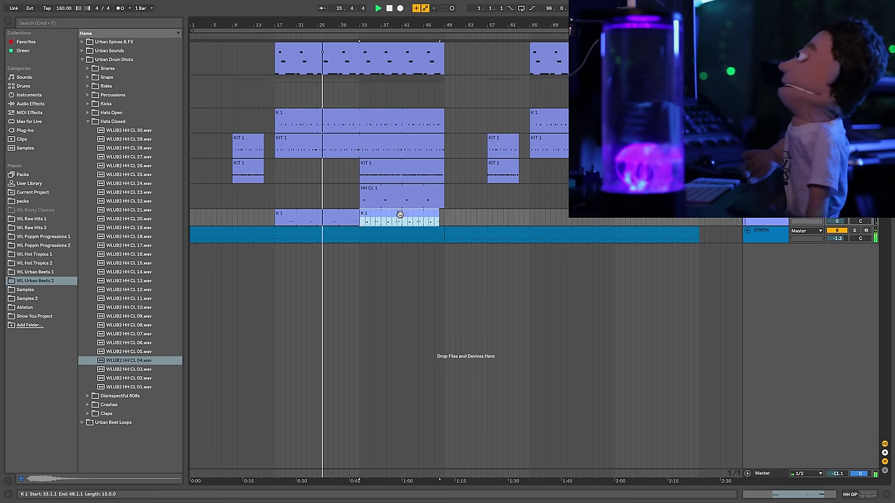
pyautogui.keyDown('shift'); pyautogui.click(339, 215); pyautogui.keyUp('shift')
pyautogui.hotkey('ctrl', 'c')
pyautogui.click(532, 215)
pyautogui.hotkey('ctrl', 'v')
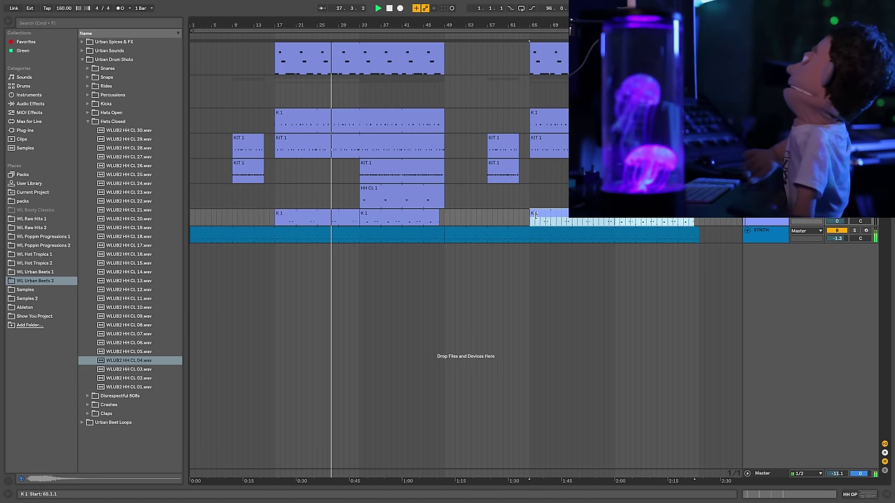
pyautogui.click(694, 221)
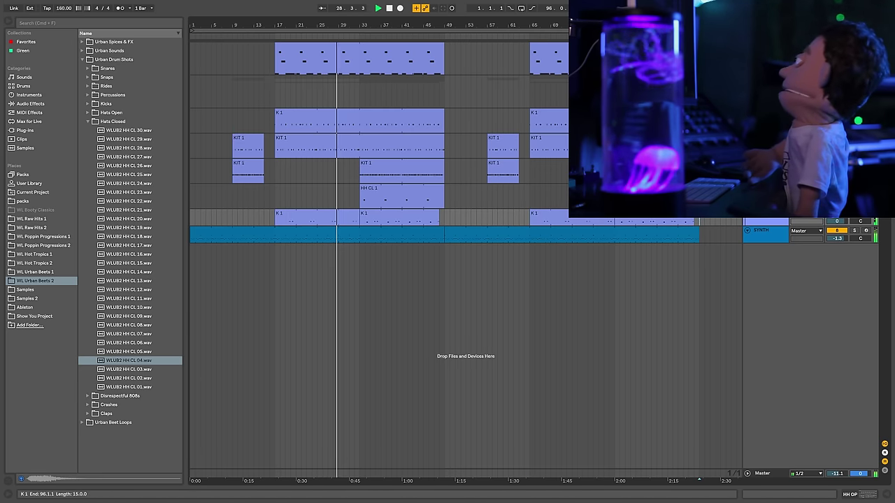
pyautogui.click(694, 221)
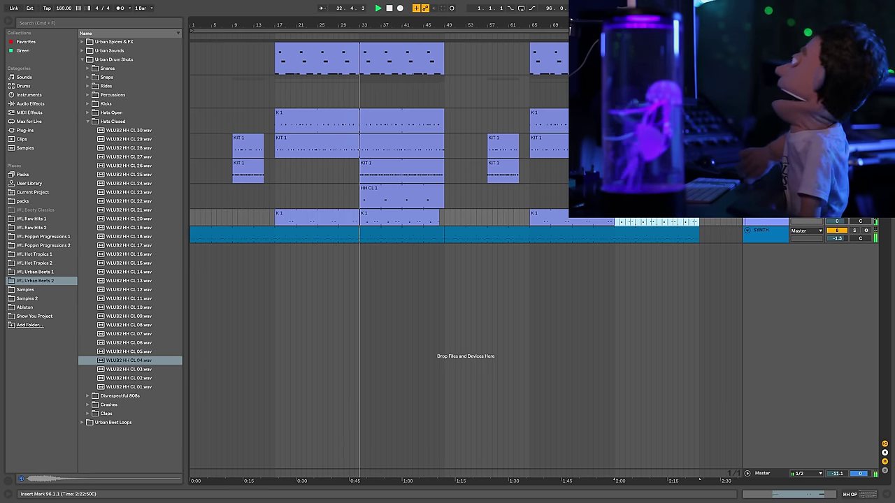
# Step: Enlarge the SYNTH track and freeze it
pyautogui.click(762, 238)
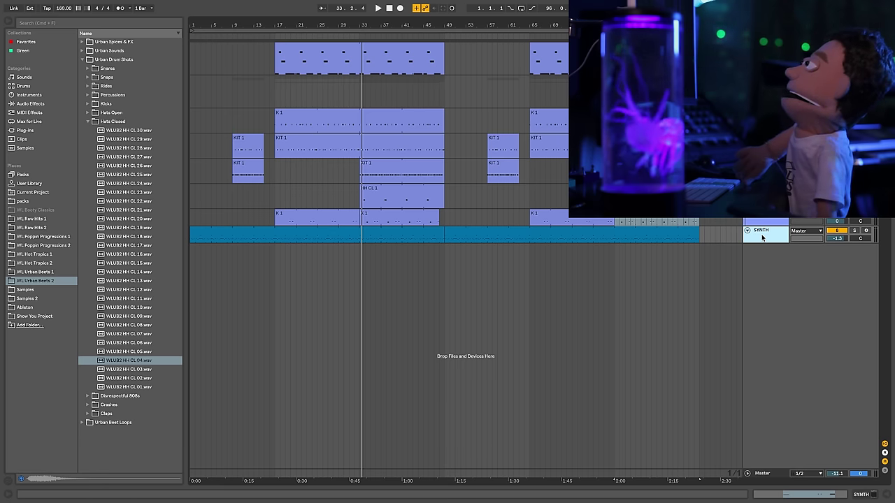
pyautogui.moveTo(765, 241); pyautogui.dragTo(764, 247)
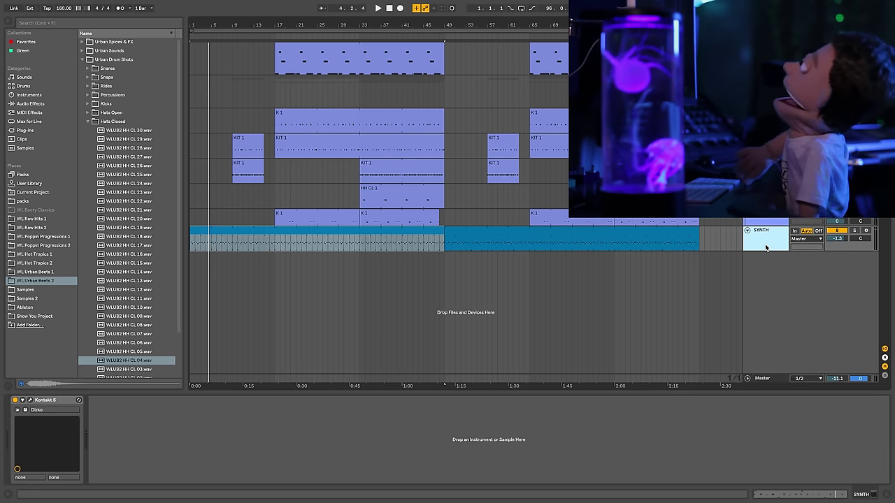
pyautogui.rightClick(765, 238)
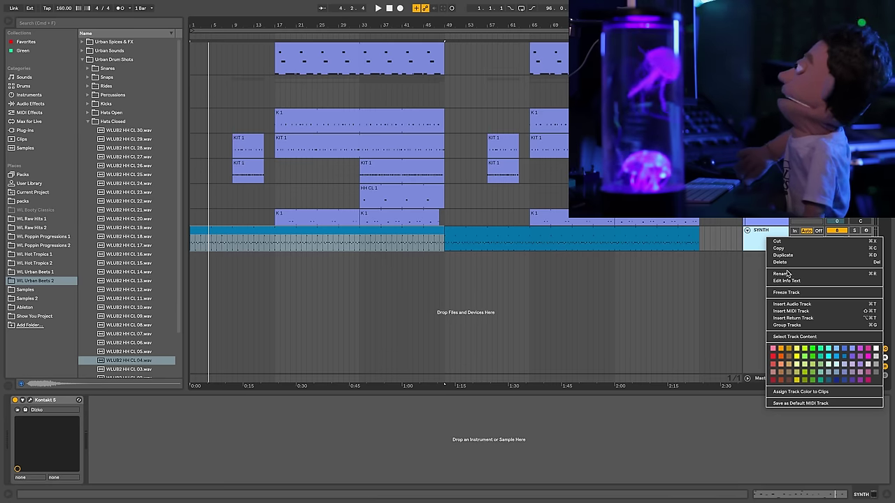
pyautogui.click(782, 293)
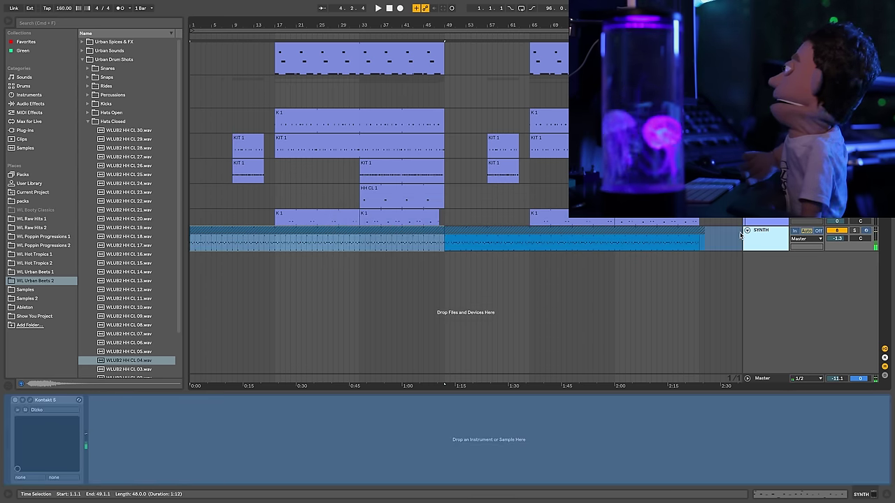
# Step: Insert a new audio track, place copies of both frozen SYNTH clips on it as audio, and deactivate the SYNTH track
pyautogui.press('super+t')
pyautogui.click(609, 231)
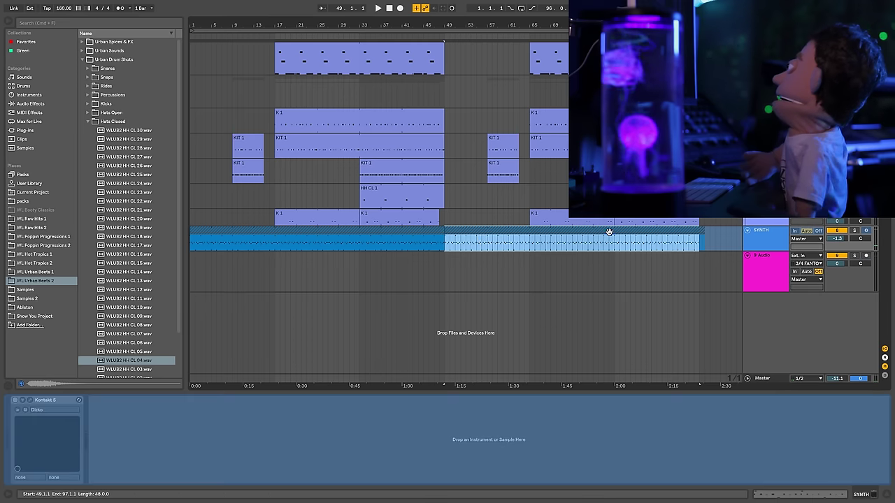
pyautogui.keyDown('shift'); pyautogui.click(303, 229); pyautogui.keyUp('shift')
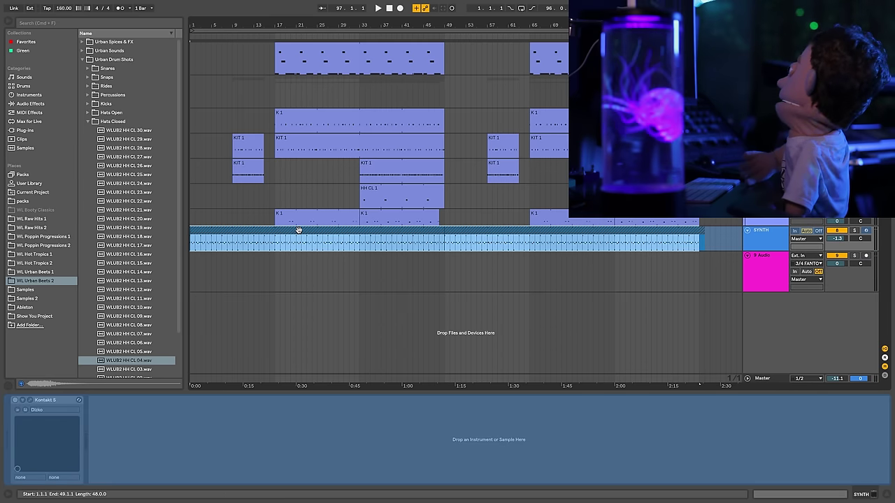
pyautogui.click(299, 240)
pyautogui.moveTo(295, 250); pyautogui.dragTo(290, 264)
pyautogui.click(836, 230)
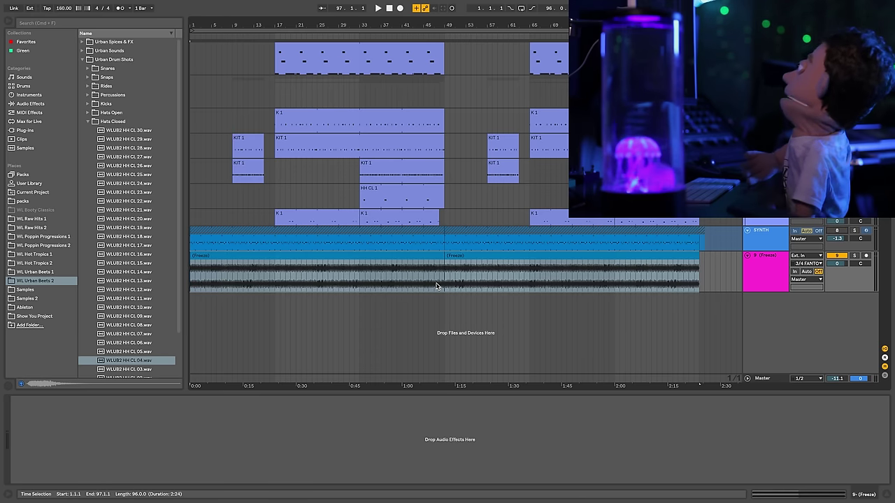
# Step: Play the synth audio, and split out bars 15 to 17 of its first clip as a separate clip
pyautogui.press('space')
pyautogui.click(286, 255)
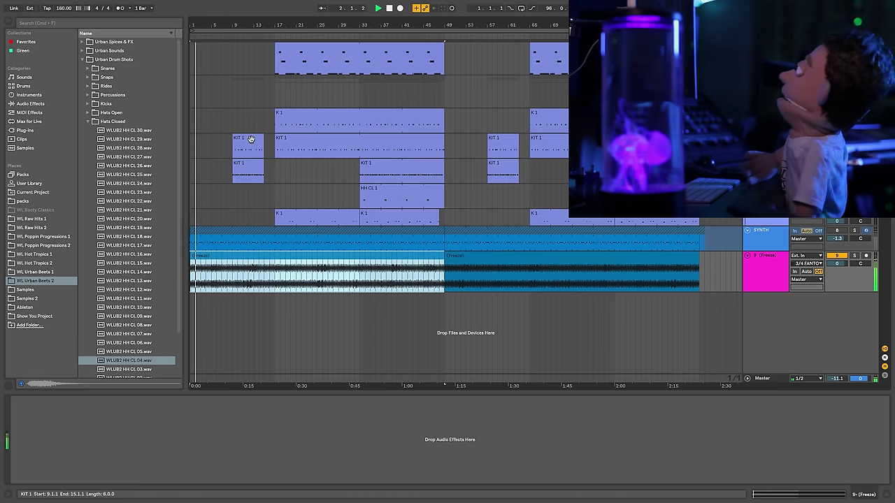
pyautogui.press('+')
pyautogui.press('+')
pyautogui.press('+')
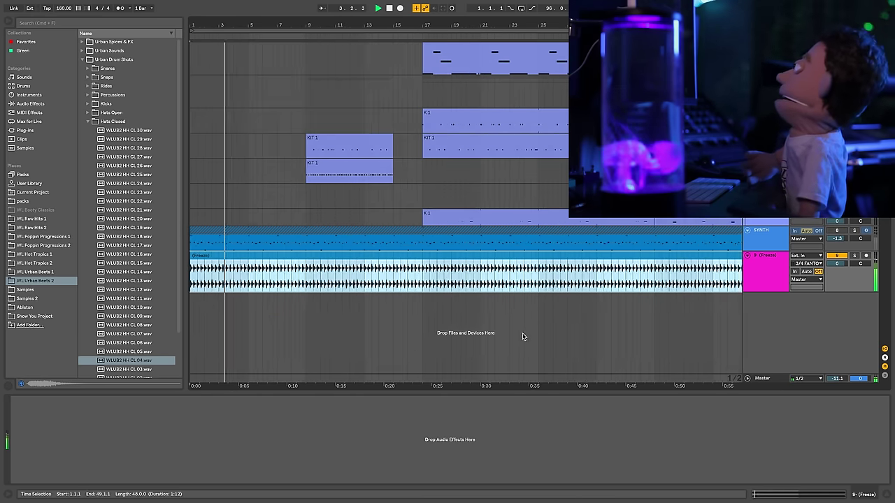
pyautogui.moveTo(387, 280)
pyautogui.mouseDown()
pyautogui.moveTo(422, 279)
pyautogui.moveTo(393, 279)
pyautogui.mouseUp()
pyautogui.press('space')
pyautogui.press('super+e')
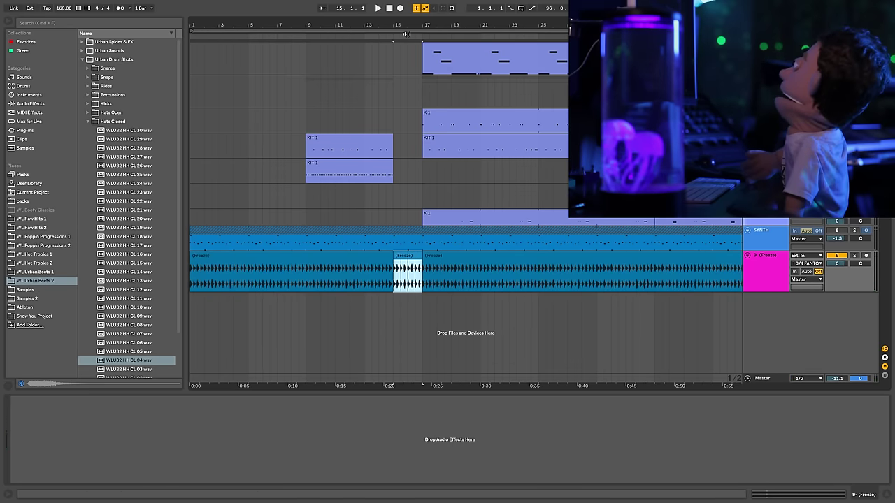
pyautogui.press('+')
pyautogui.press('+')
pyautogui.press('+')
pyautogui.press('+')
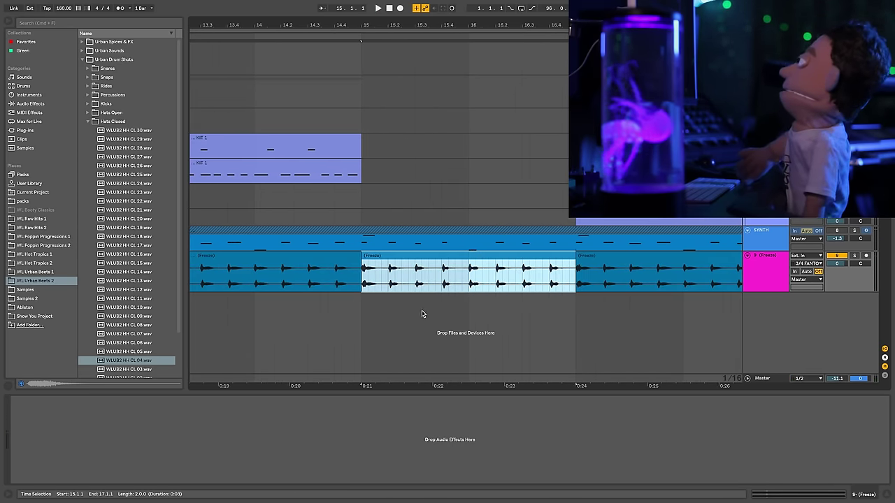
pyautogui.doubleClick(417, 255)
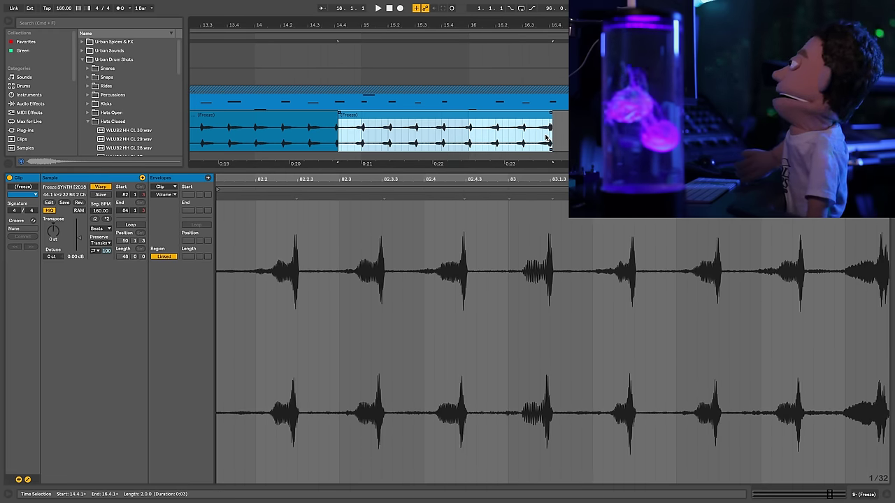
pyautogui.press('super+z')
pyautogui.press('super+z')
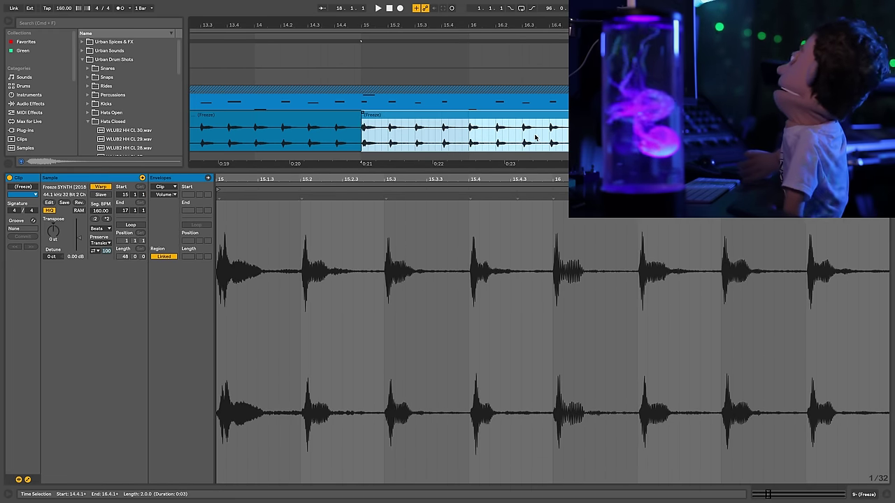
# Step: Split the synth audio clip between bars 15 and 17 at every beat into eight one-beat slices
pyautogui.moveTo(386, 137); pyautogui.dragTo(436, 135)
pyautogui.press('super+e')
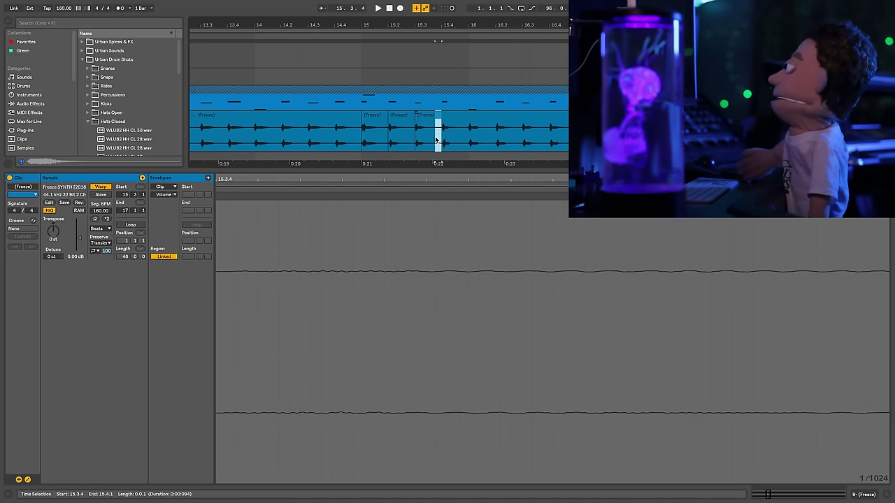
pyautogui.click(441, 136)
pyautogui.click(469, 134)
pyautogui.press('super+e')
pyautogui.click(496, 136)
pyautogui.press('super+e')
pyautogui.click(522, 136)
pyautogui.press('super+e')
pyautogui.click(549, 131)
pyautogui.press('super+e')
pyautogui.click(570, 133)
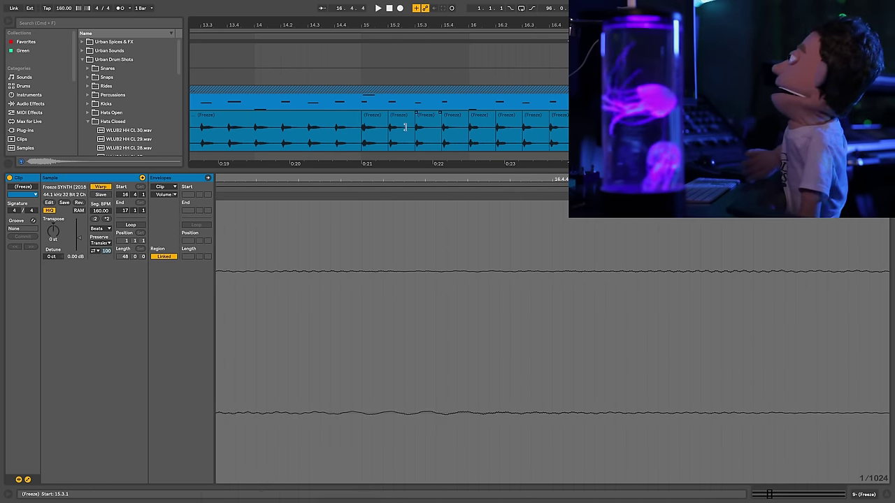
# Step: Reverse each of the eight one-beat synth slices between bars 15 and 17 individually and select them all
pyautogui.click(375, 118)
pyautogui.click(403, 120)
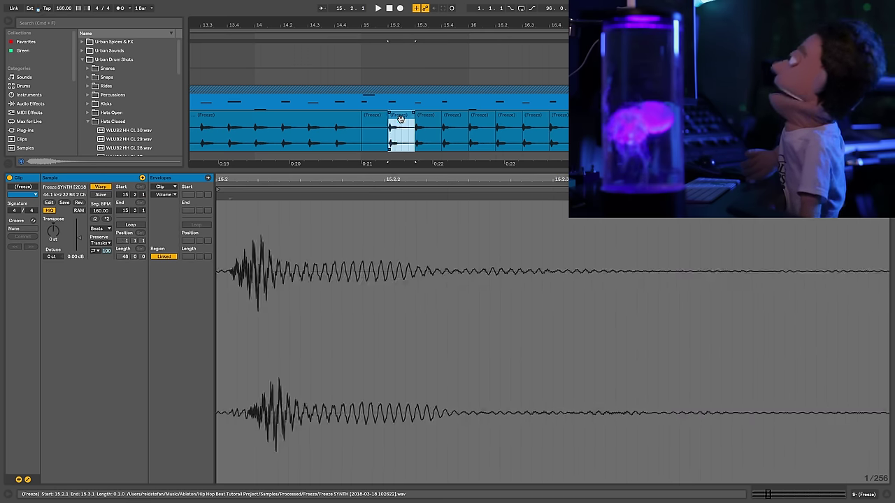
pyautogui.click(423, 117)
pyautogui.click(454, 117)
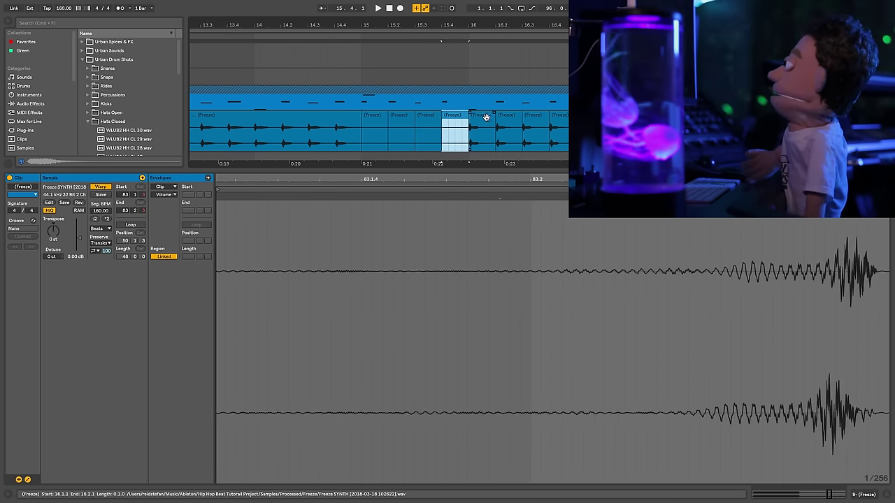
pyautogui.click(482, 117)
pyautogui.click(509, 118)
pyautogui.press('r')
pyautogui.click(535, 121)
pyautogui.press('r')
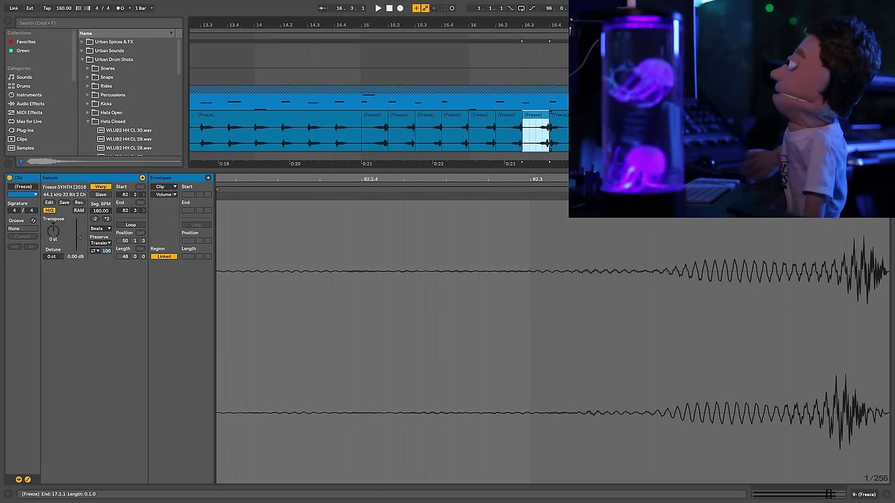
pyautogui.click(562, 121)
pyautogui.press('r')
pyautogui.keyDown('shift'); pyautogui.click(374, 117); pyautogui.keyUp('shift')
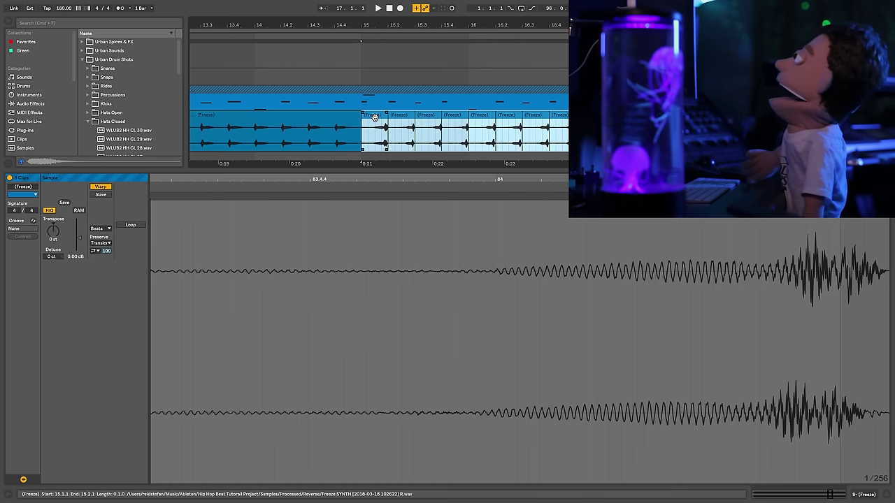
# Step: Shift the eight reversed slices slightly off the beat and extend the preceding clip's end and the first slice's start to bar 15
pyautogui.moveTo(377, 123); pyautogui.dragTo(356, 118)
pyautogui.click(358, 119)
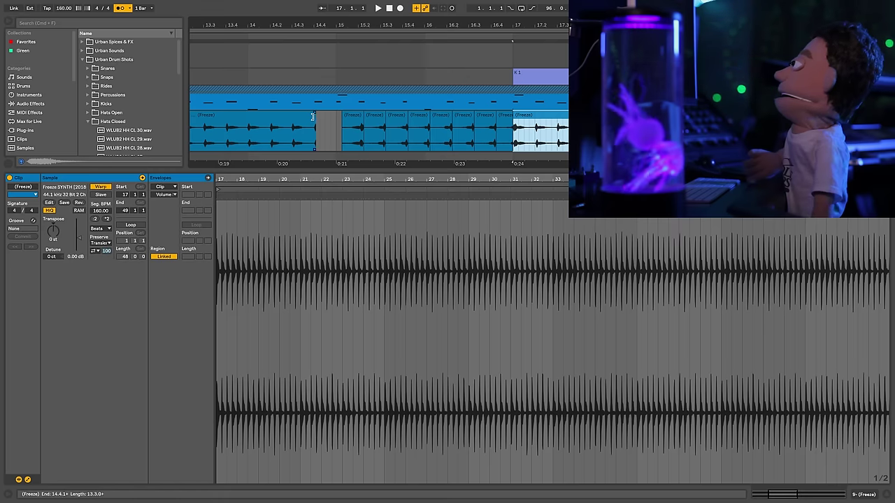
pyautogui.moveTo(315, 114); pyautogui.dragTo(335, 114)
pyautogui.click(264, 135)
pyautogui.press('space')
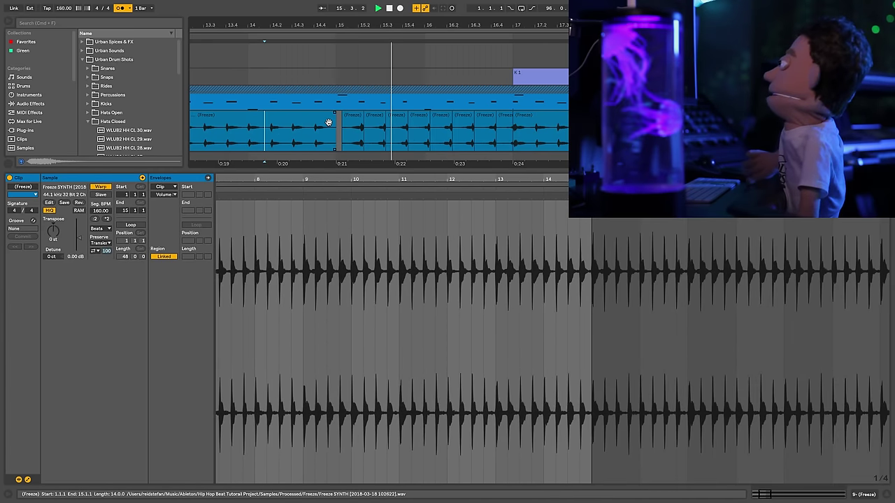
pyautogui.moveTo(342, 117); pyautogui.dragTo(336, 117)
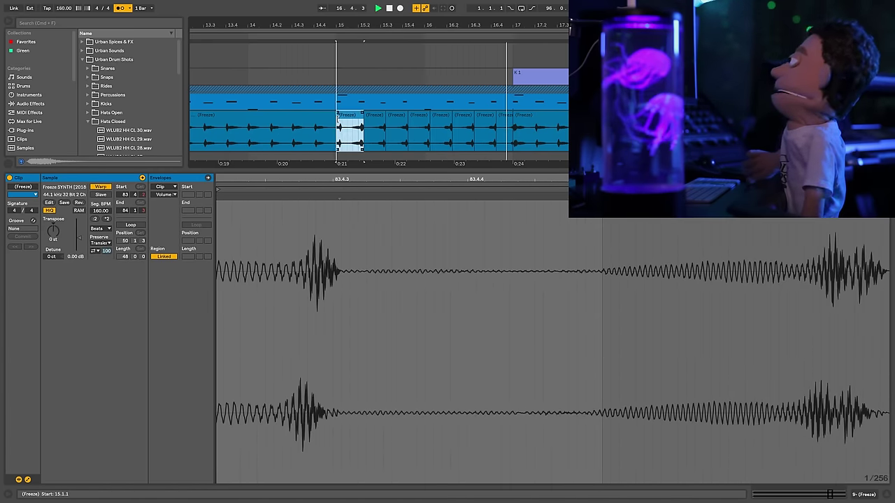
# Step: Remove the last reversed slice before bar 17 and trim the end of the seventh slice, playing the transition from bar 14
pyautogui.click(292, 139)
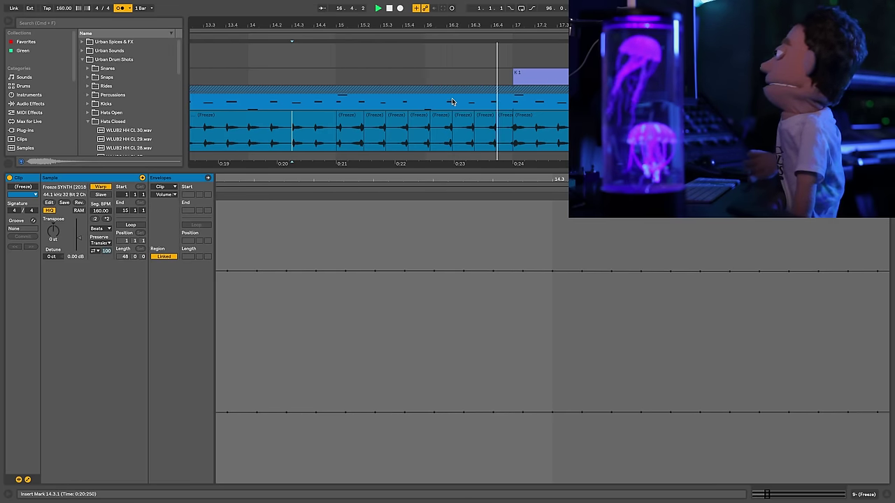
pyautogui.click(505, 120)
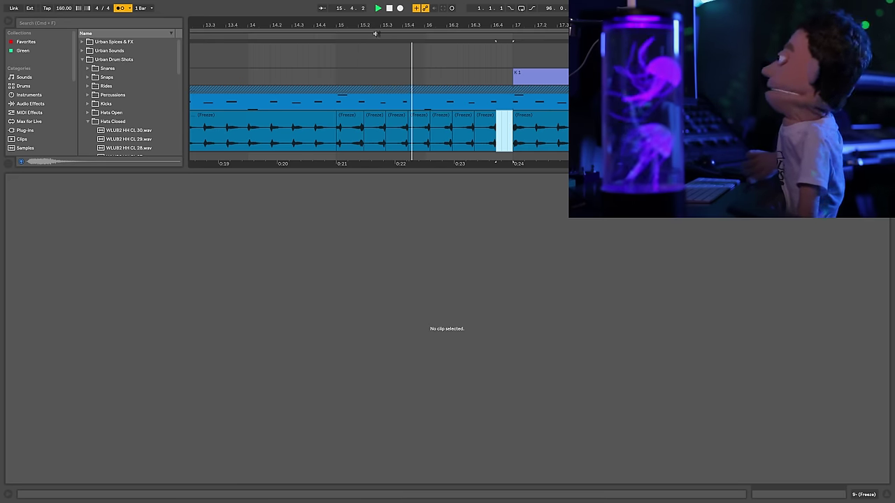
pyautogui.click(490, 119)
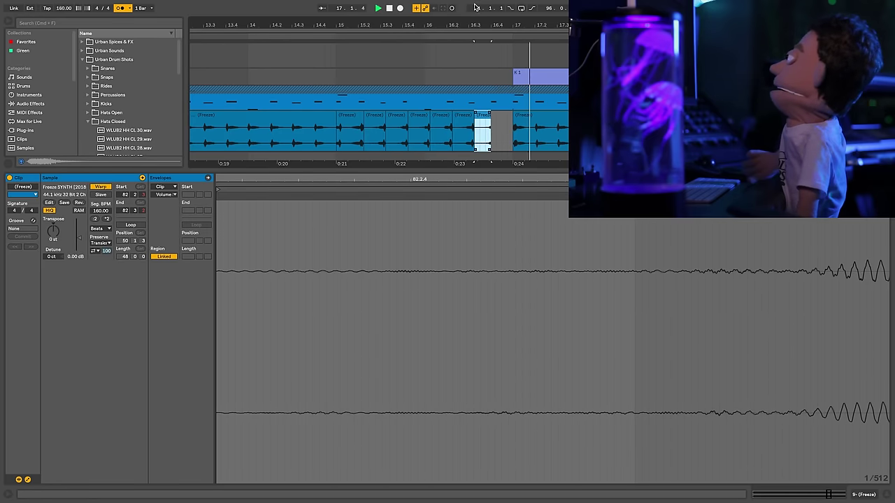
pyautogui.click(281, 140)
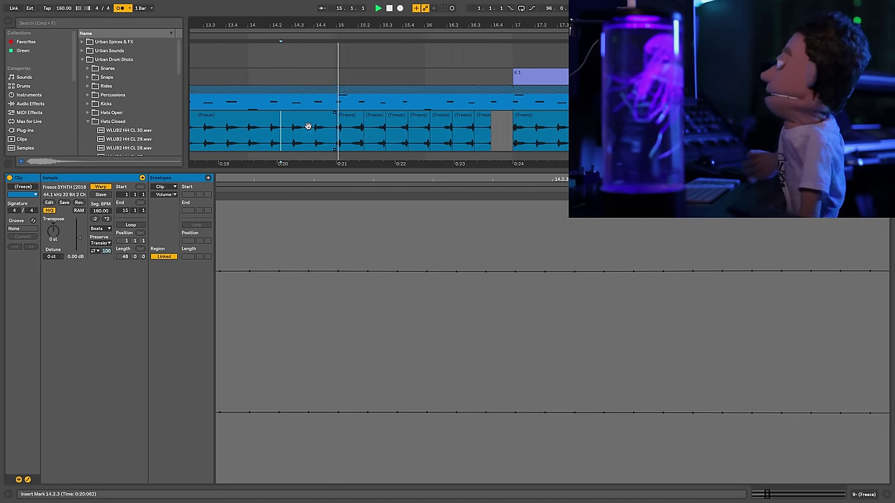
pyautogui.click(484, 123)
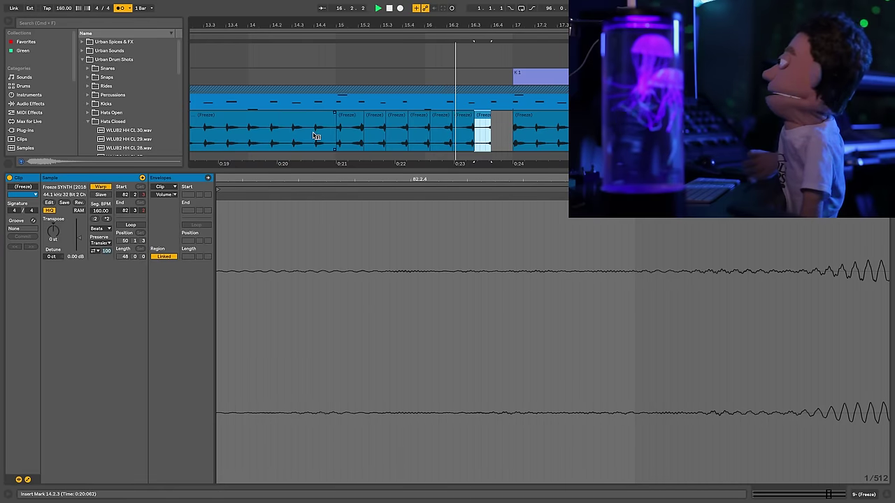
# Step: Nudge all seven reversed slices slightly earlier and trim the first slice's start to 15.1.1
pyautogui.rightClick(348, 120)
pyautogui.click(490, 126)
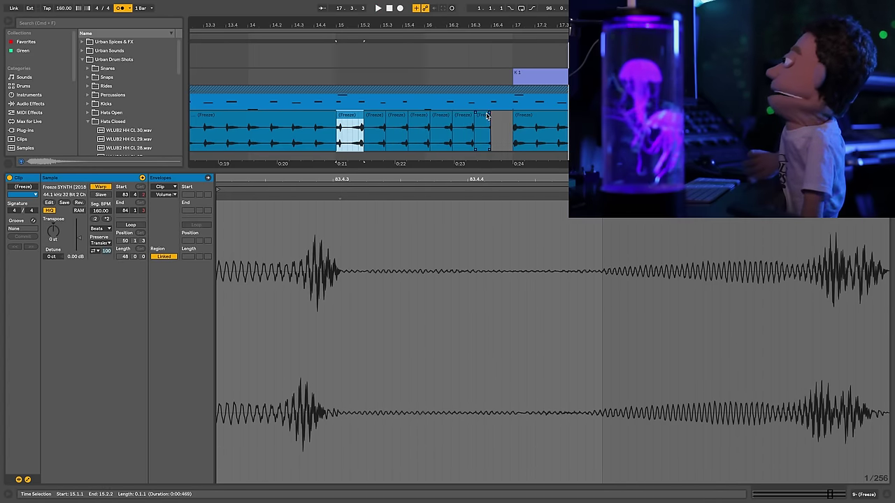
pyautogui.keyDown('shift'); pyautogui.click(485, 116); pyautogui.keyUp('shift')
pyautogui.press('Left')
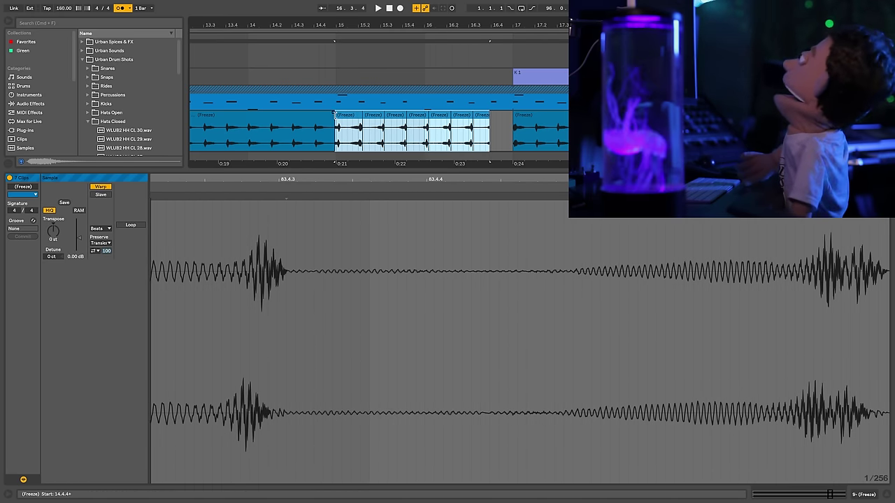
pyautogui.click(335, 117)
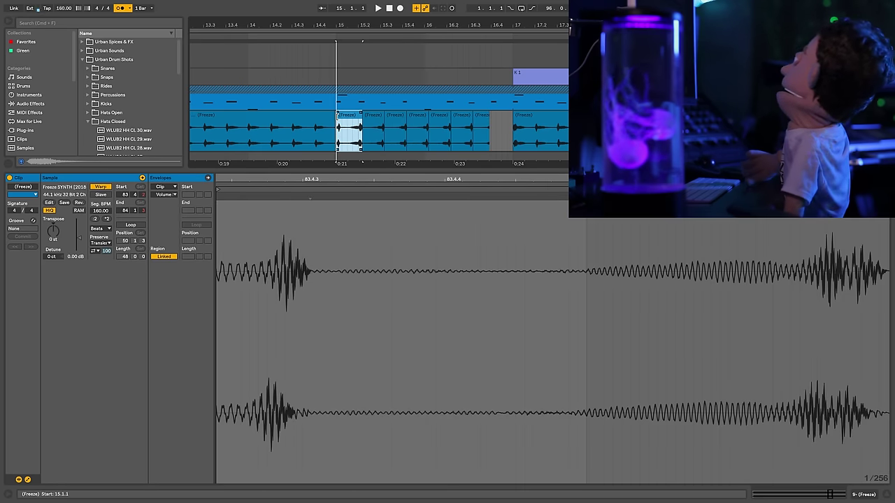
pyautogui.click(333, 118)
# Step: Play the reversed transition from about bar 14 and extend the end of the last reversed slice slightly
pyautogui.click(257, 137)
pyautogui.press('space')
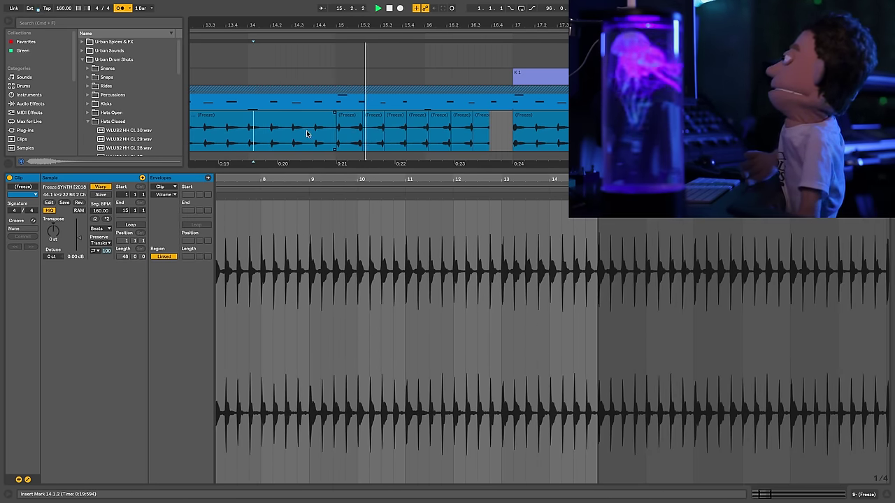
pyautogui.press('space')
pyautogui.click(487, 120)
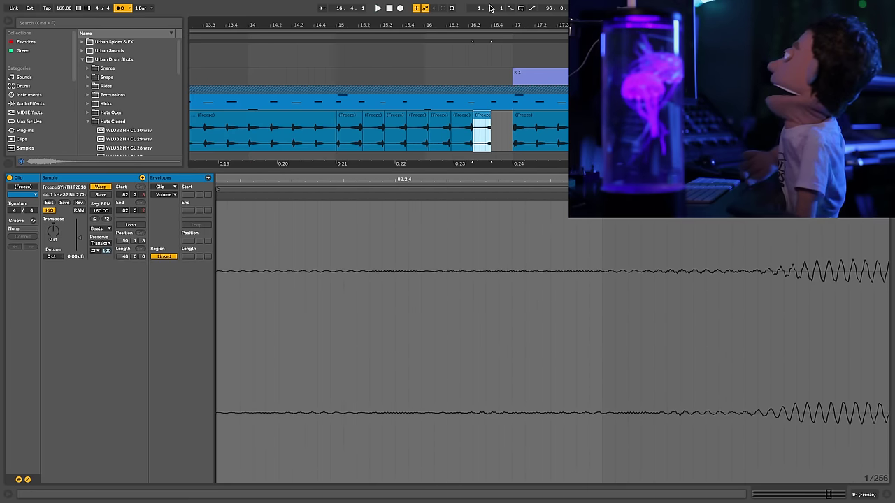
# Step: Set the synth clip at bar 17 to preserve 1/4, with transient looping off and a transient envelope of 99, while playing
pyautogui.moveTo(482, 25); pyautogui.dragTo(341, 23)
pyautogui.click(356, 117)
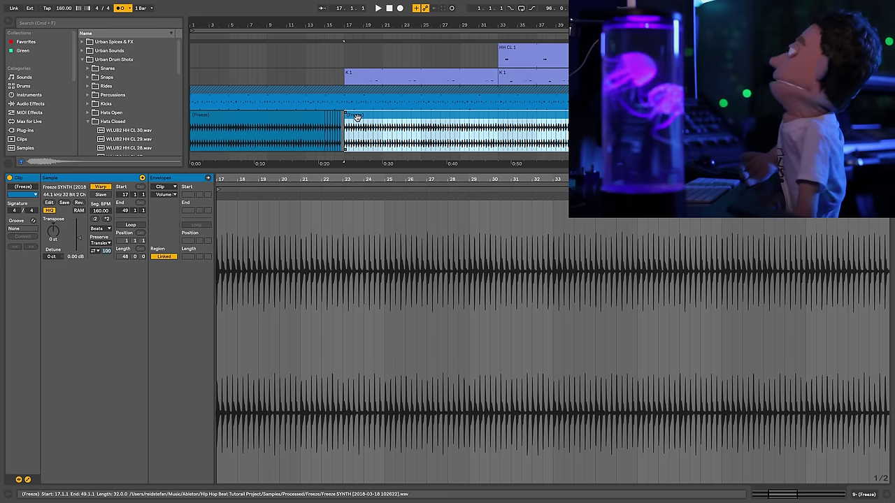
pyautogui.press('space')
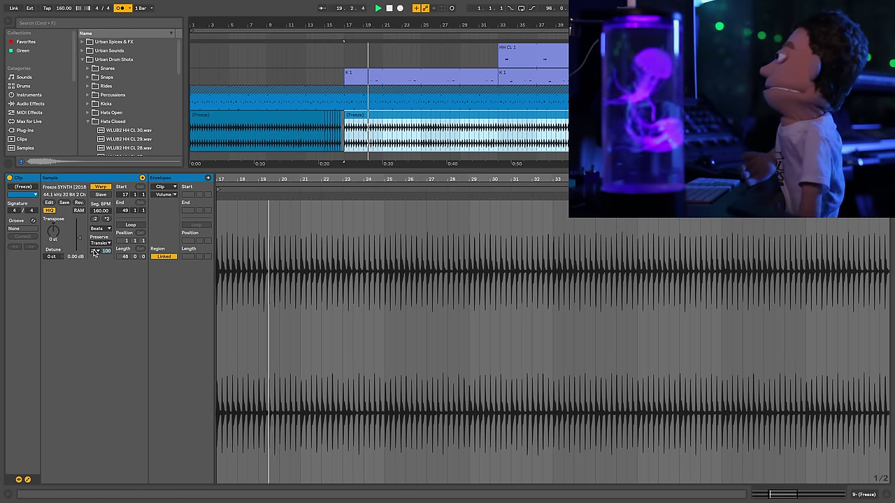
pyautogui.click(100, 242)
pyautogui.click(95, 263)
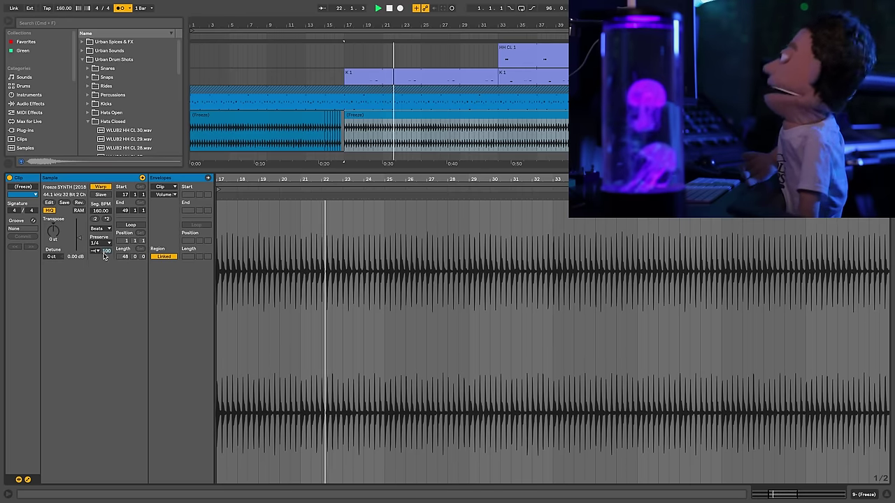
pyautogui.moveTo(106, 251)
pyautogui.mouseDown()
pyautogui.moveTo(106, 263)
pyautogui.moveTo(107, 247)
pyautogui.mouseUp()
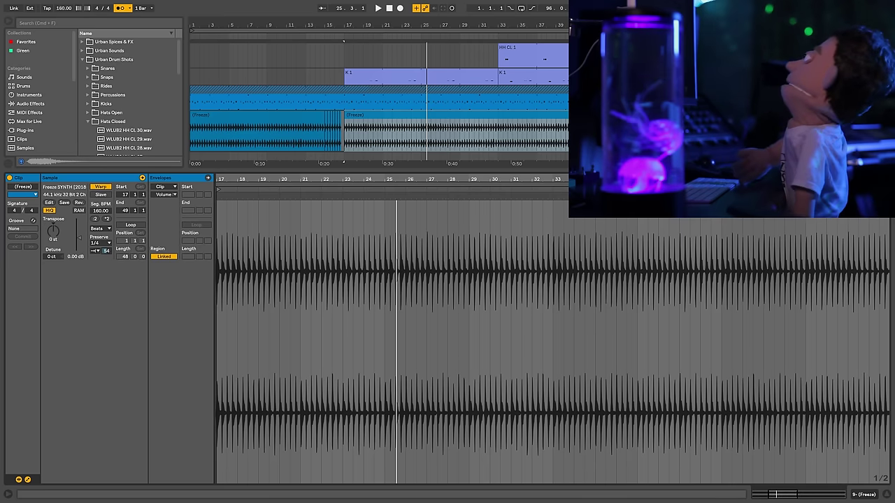
pyautogui.press('space')
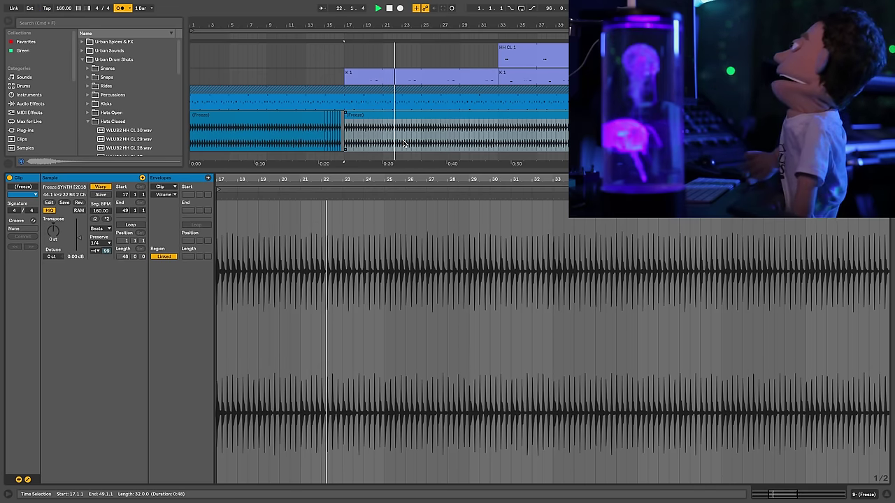
# Step: Split the synth clip at bar 25, transpose the second part to -12 st and set its transient envelope to 86
pyautogui.click(428, 121)
pyautogui.press('super+e')
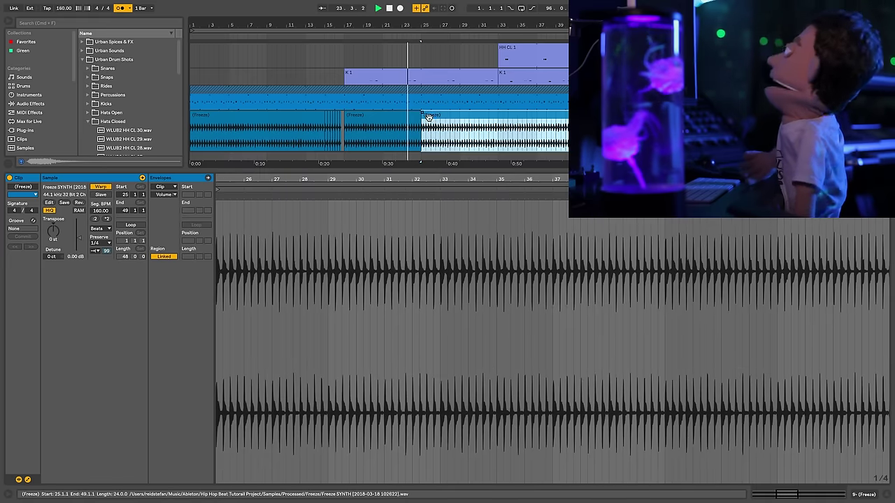
pyautogui.click(59, 234)
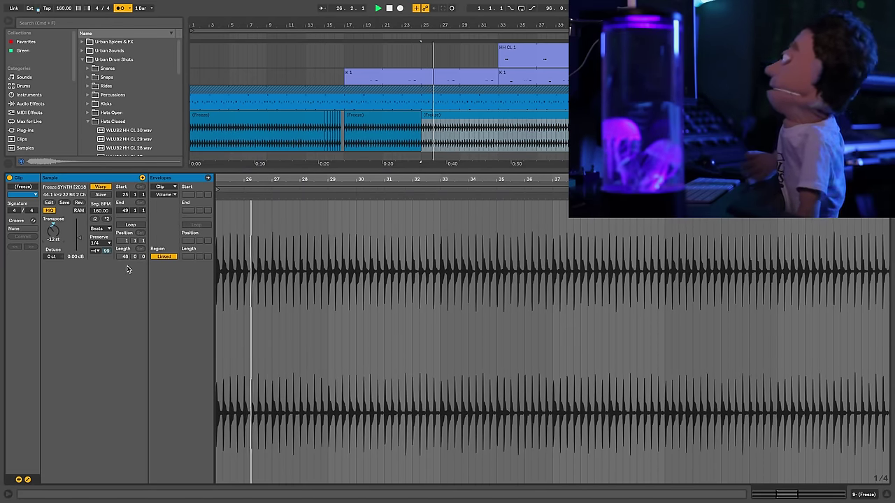
pyautogui.moveTo(54, 232); pyautogui.dragTo(54, 274)
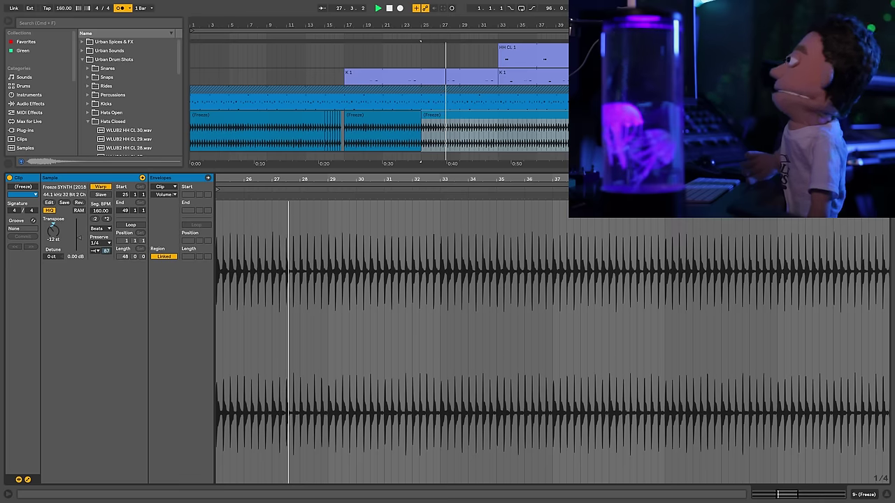
# Step: Extend the untransposed synth clip to bar 33 so that the transposed clip starts there
pyautogui.click(500, 138)
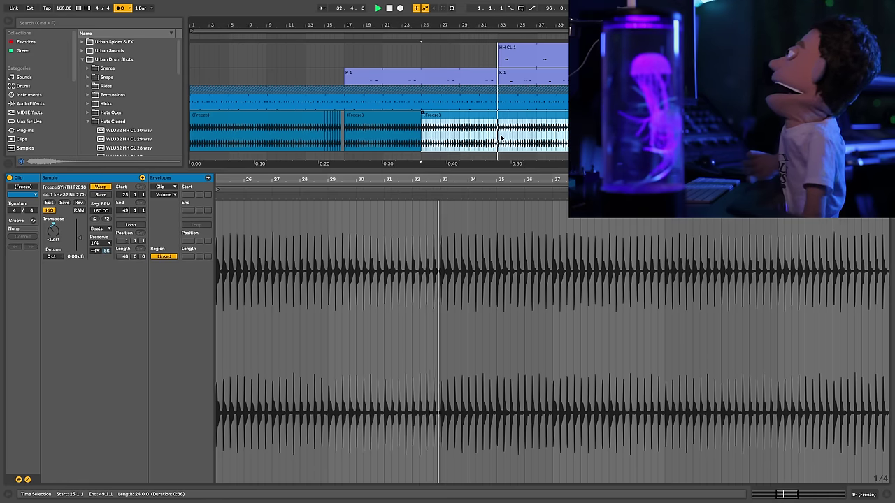
pyautogui.click(489, 122)
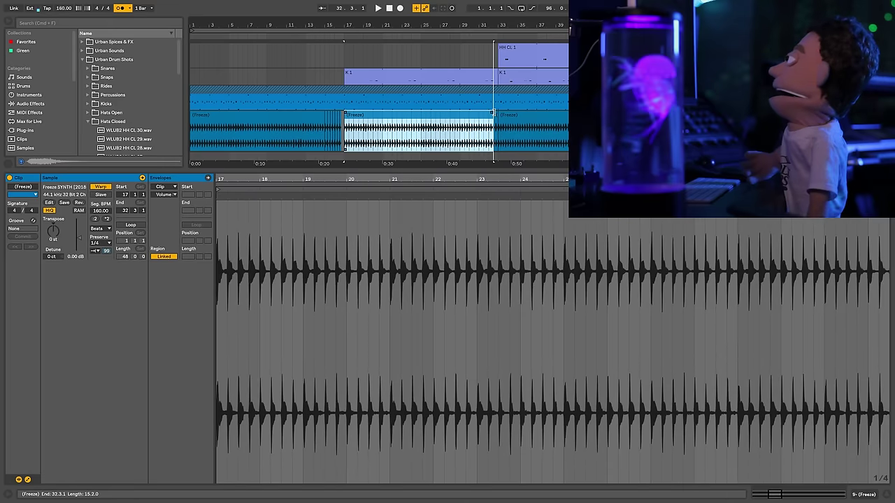
pyautogui.click(509, 114)
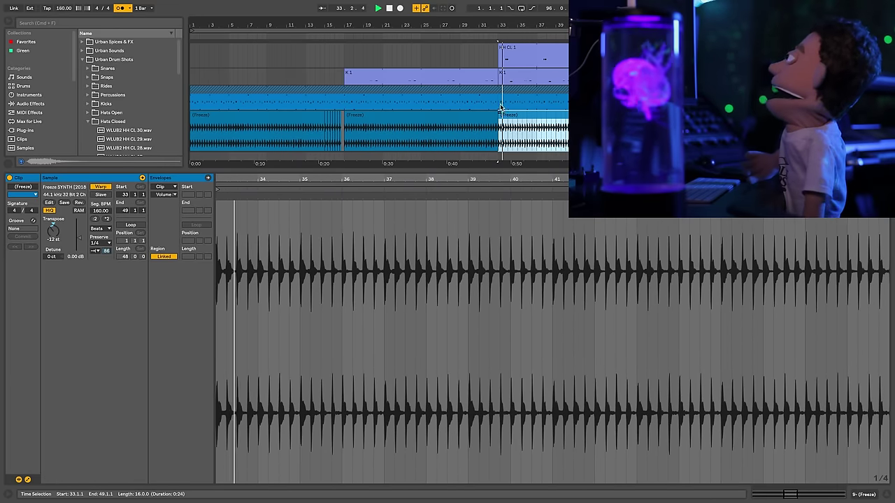
pyautogui.click(403, 116)
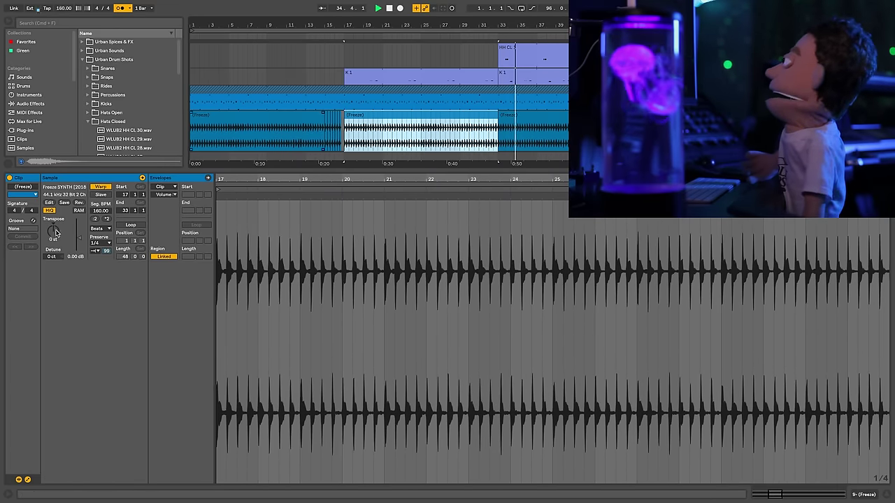
# Step: Set the transient envelope of the transposed synth clip at bar 33 to 83 and split that clip at bar 41
pyautogui.click(543, 114)
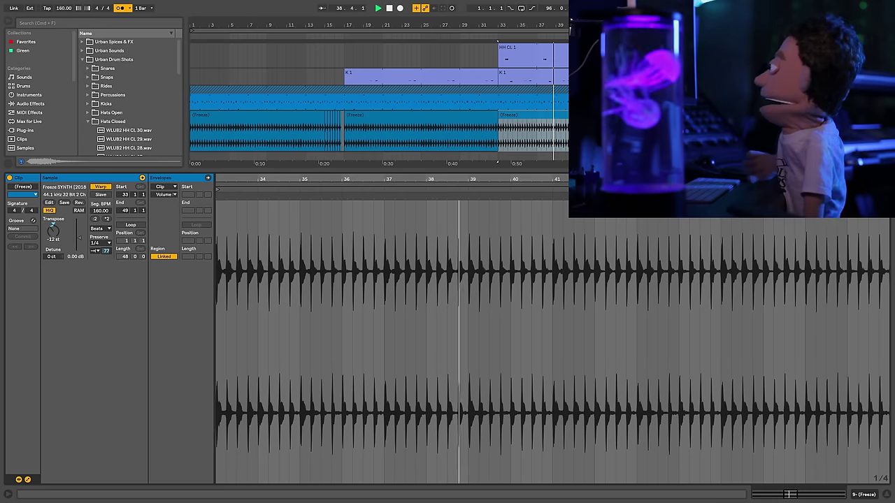
pyautogui.moveTo(105, 250); pyautogui.dragTo(105, 263)
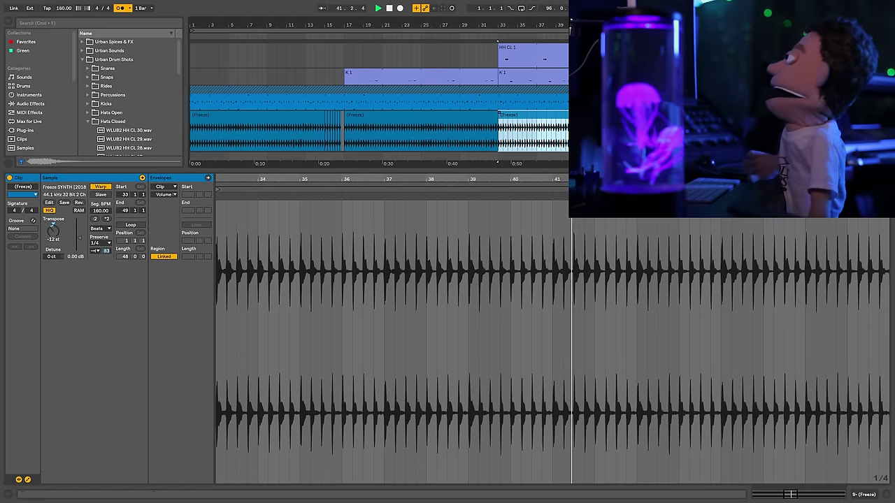
pyautogui.press('space')
pyautogui.click(575, 143)
pyautogui.press('super+e')
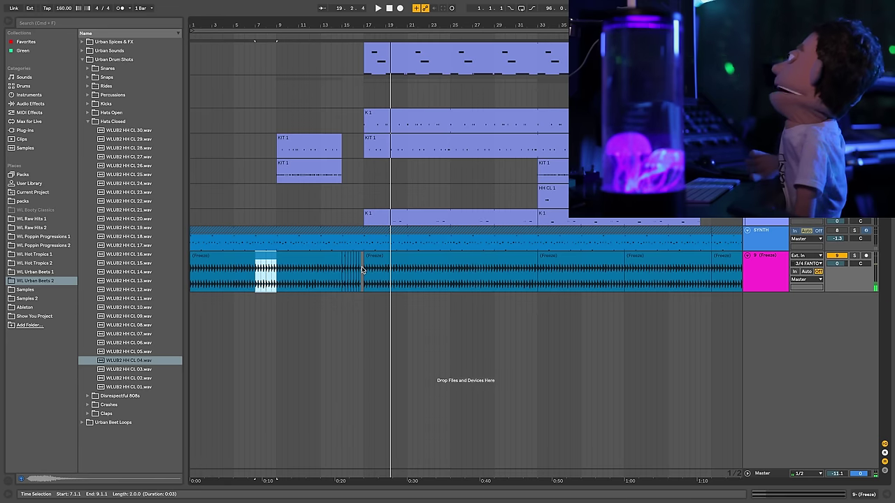
# Step: Play from just before bar 17 and review the sample settings of the transposed clip at bar 33
pyautogui.click(361, 267)
pyautogui.press('space')
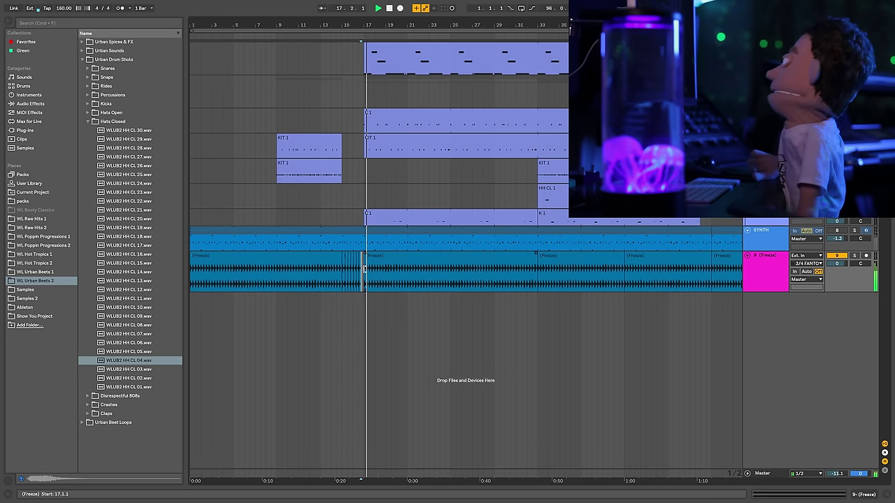
pyautogui.click(578, 256)
pyautogui.doubleClick(577, 258)
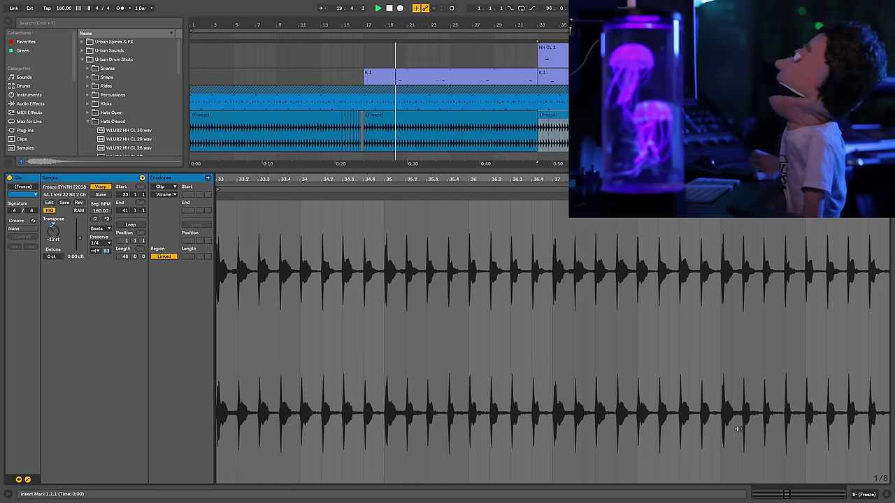
pyautogui.click(886, 497)
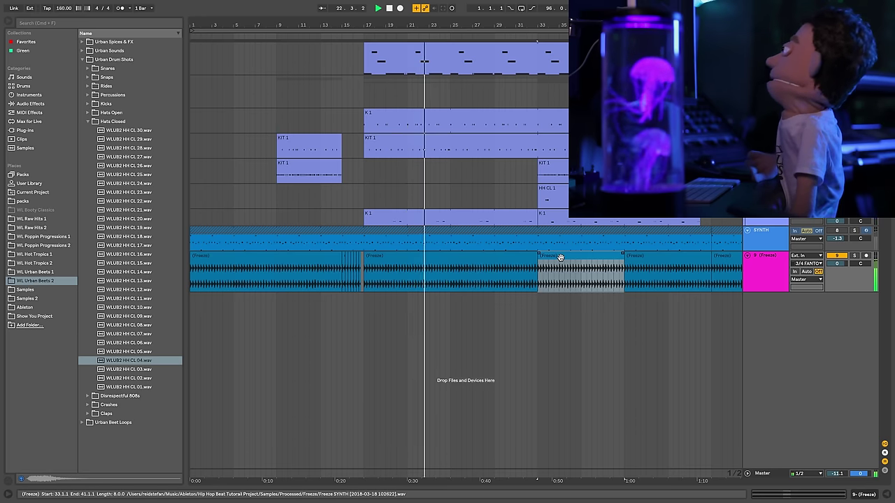
# Step: Move the HH CL 1 clip and the transposed synth clip from bar 33 so that both start at bar 25
pyautogui.moveTo(541, 192); pyautogui.dragTo(463, 192)
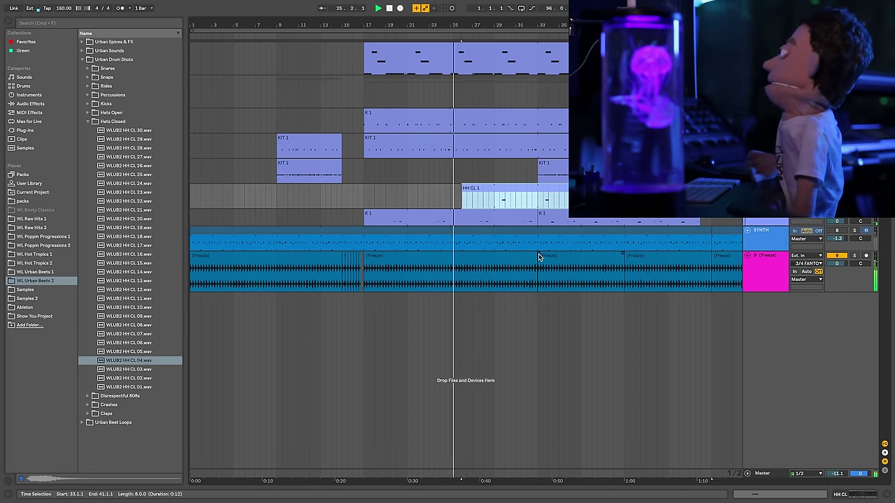
pyautogui.click(543, 264)
pyautogui.moveTo(543, 266); pyautogui.dragTo(492, 256)
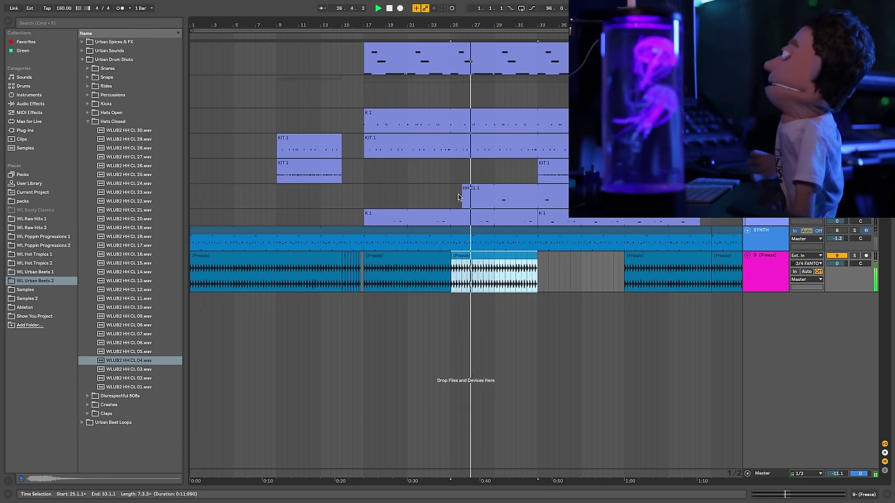
pyautogui.moveTo(463, 193); pyautogui.dragTo(451, 192)
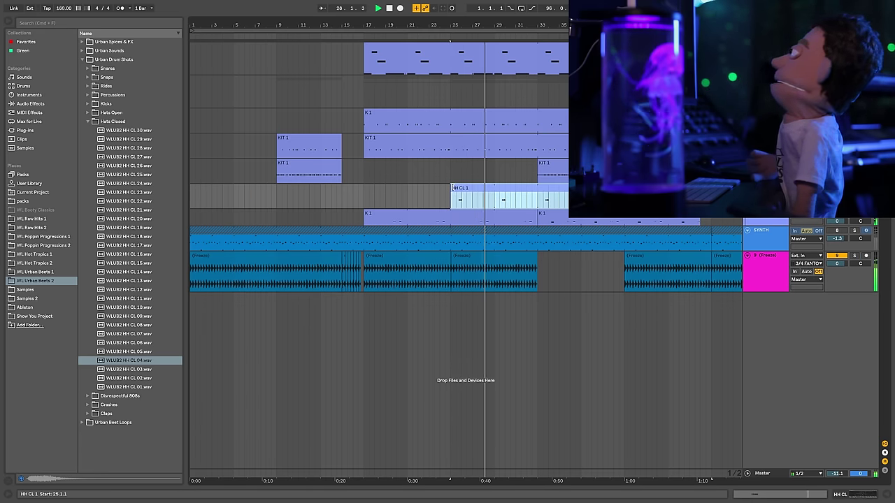
pyautogui.click(449, 188)
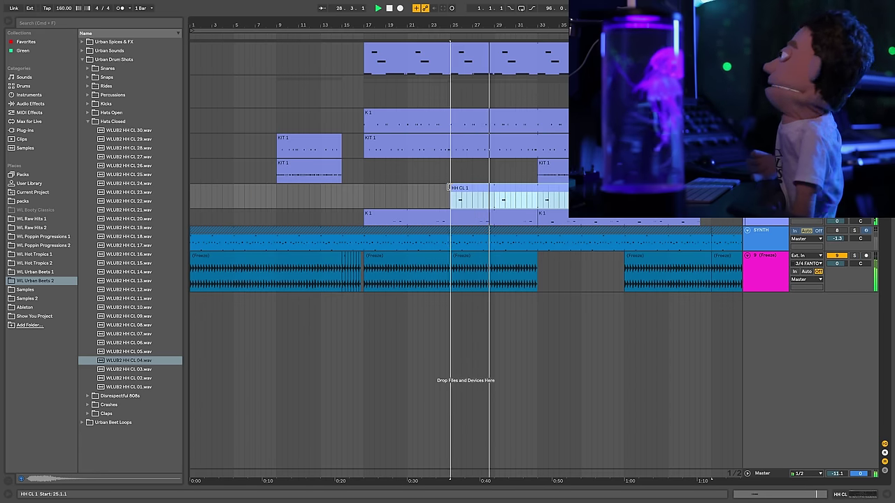
# Step: Extend the start of the untransposed synth clip at bar 41 back to bar 33 to fill the gap
pyautogui.doubleClick(630, 258)
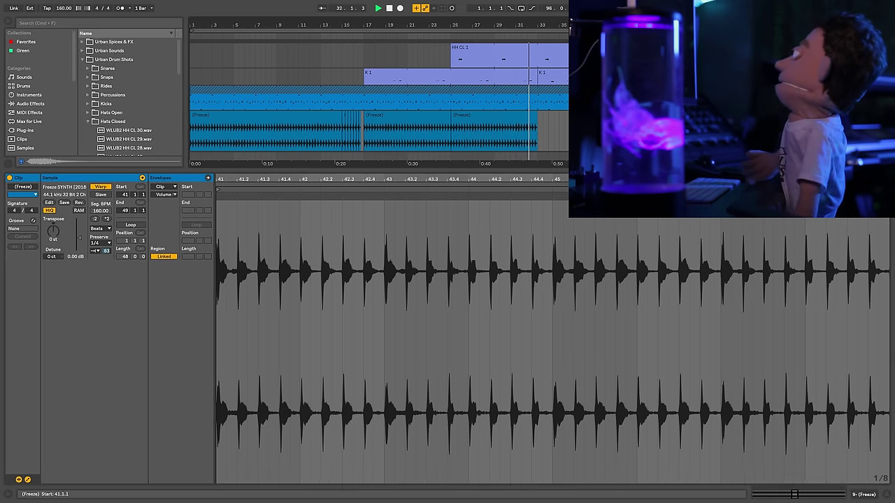
pyautogui.moveTo(624, 114); pyautogui.dragTo(537, 115)
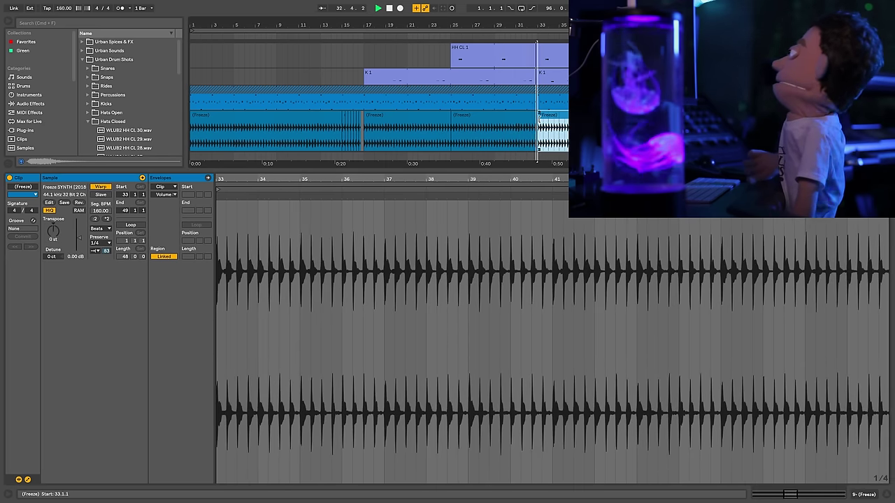
pyautogui.click(886, 494)
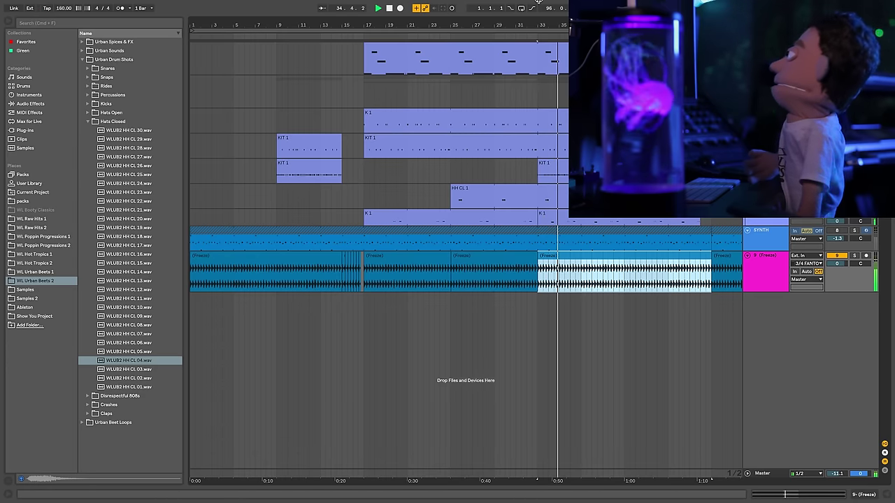
# Step: Copy the reversed synth slices from just before bar 17 to bars 47–49 and 63–65 on the frozen synth track
pyautogui.moveTo(548, 25); pyautogui.dragTo(457, 22)
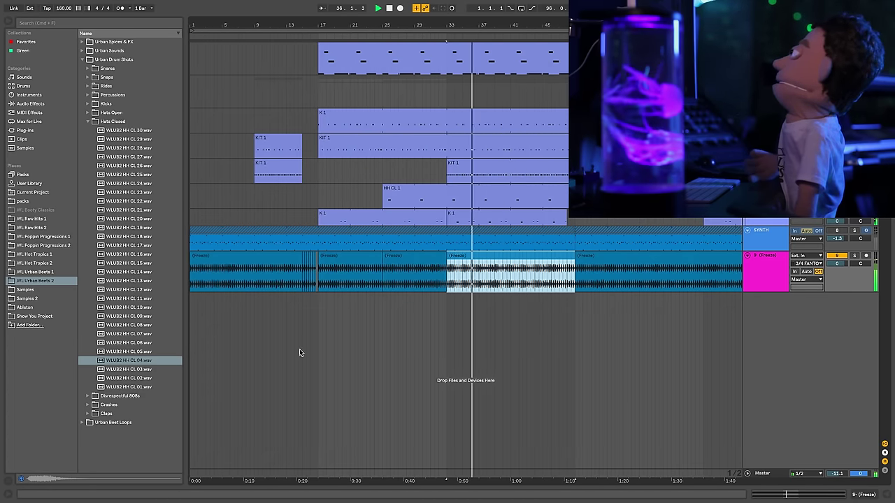
pyautogui.moveTo(316, 274); pyautogui.dragTo(302, 278)
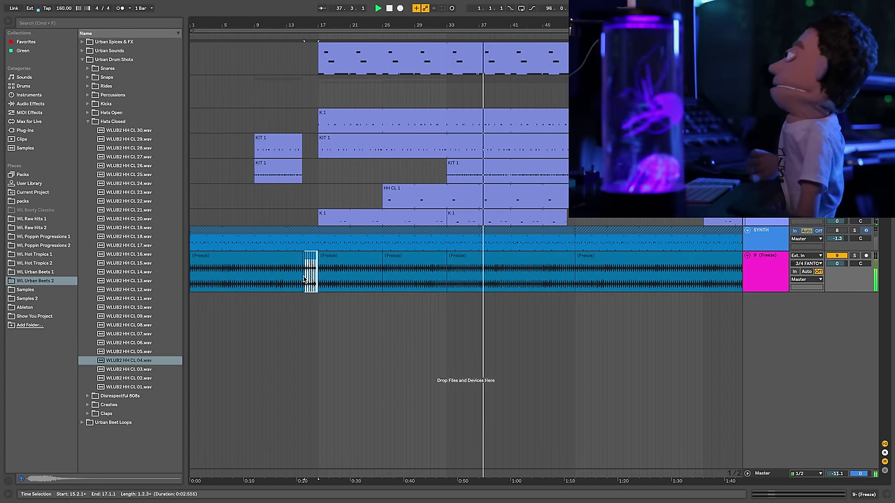
pyautogui.click(561, 278)
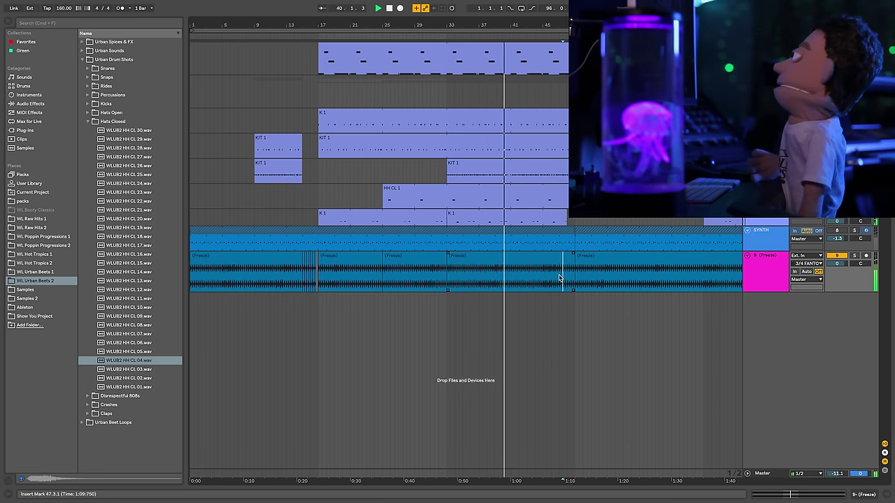
pyautogui.moveTo(559, 277); pyautogui.dragTo(575, 275)
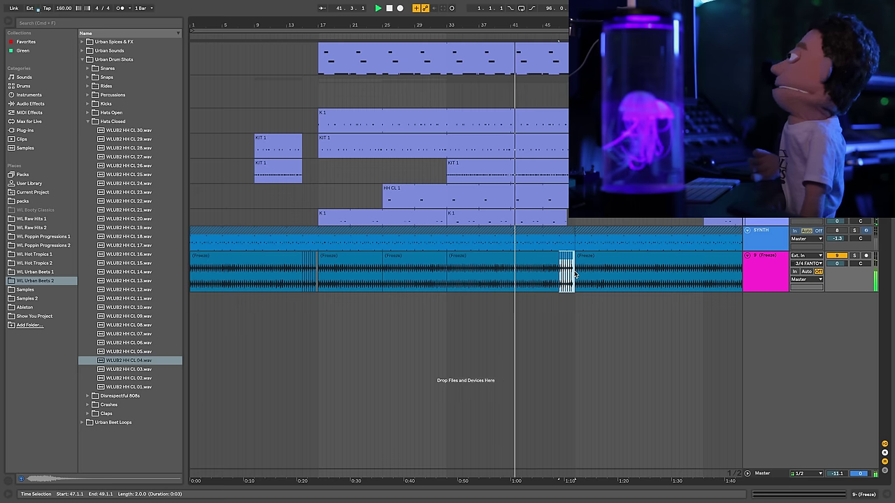
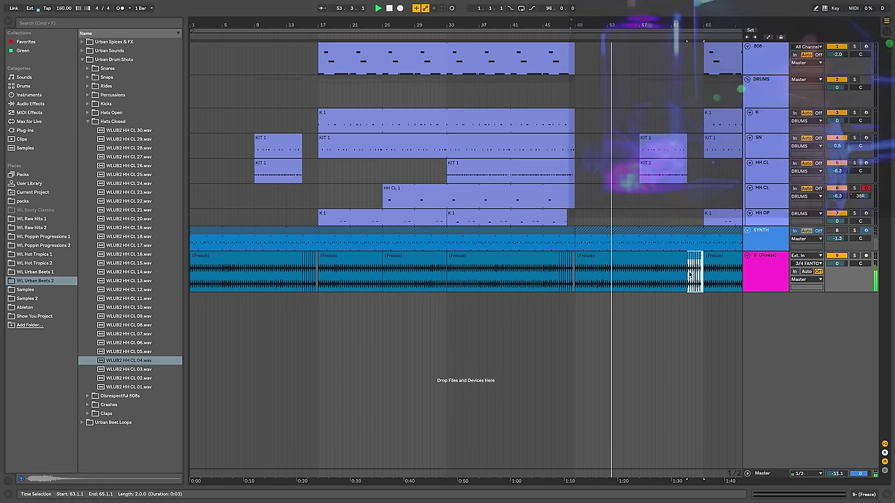
# Step: Play the synth from bar 49 and copy the transposed clip at bar 25 to bar 73
pyautogui.moveTo(702, 26); pyautogui.dragTo(527, 26)
pyautogui.press('space')
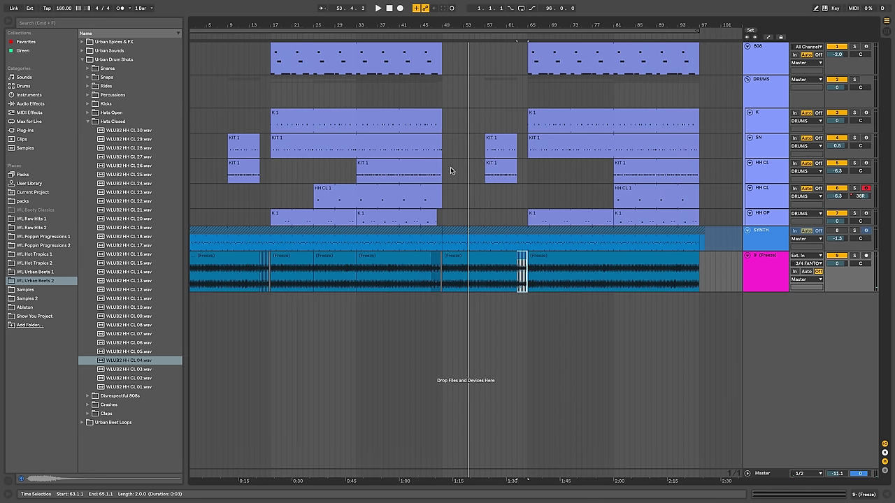
pyautogui.click(483, 256)
pyautogui.press('space')
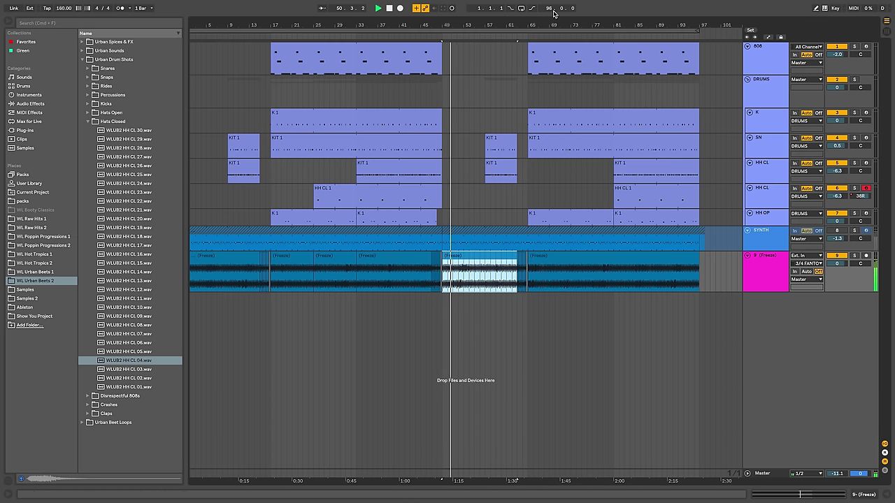
pyautogui.moveTo(463, 26); pyautogui.dragTo(463, 35)
pyautogui.press('-')
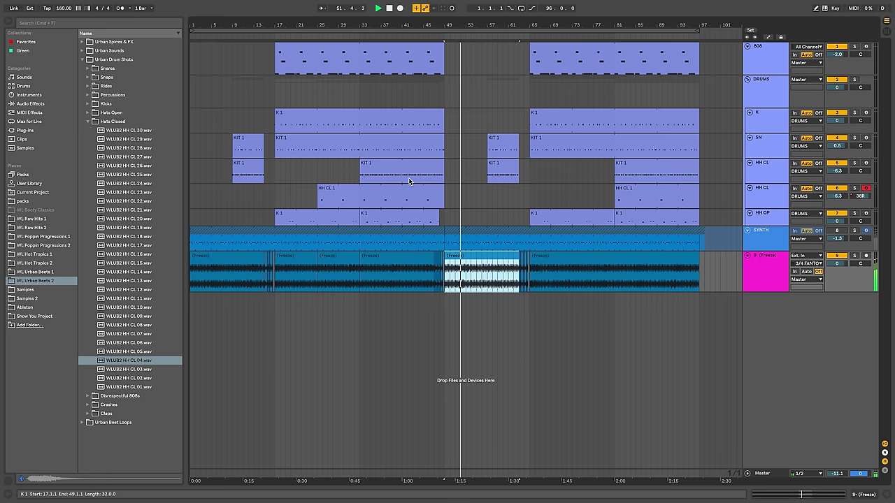
pyautogui.click(337, 256)
pyautogui.moveTo(336, 256); pyautogui.dragTo(615, 258)
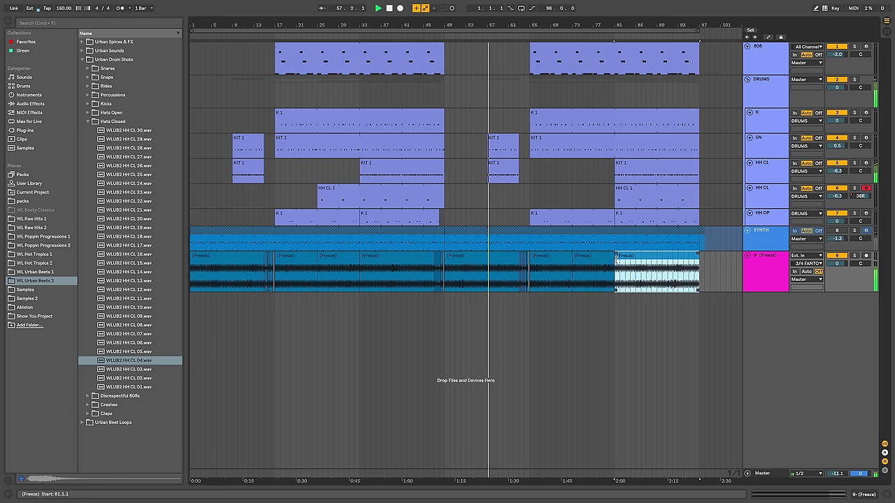
# Step: Select track 9 (Freeze) with its device chain shown and list the audio effects in the browser
pyautogui.click(777, 267)
pyautogui.click(867, 495)
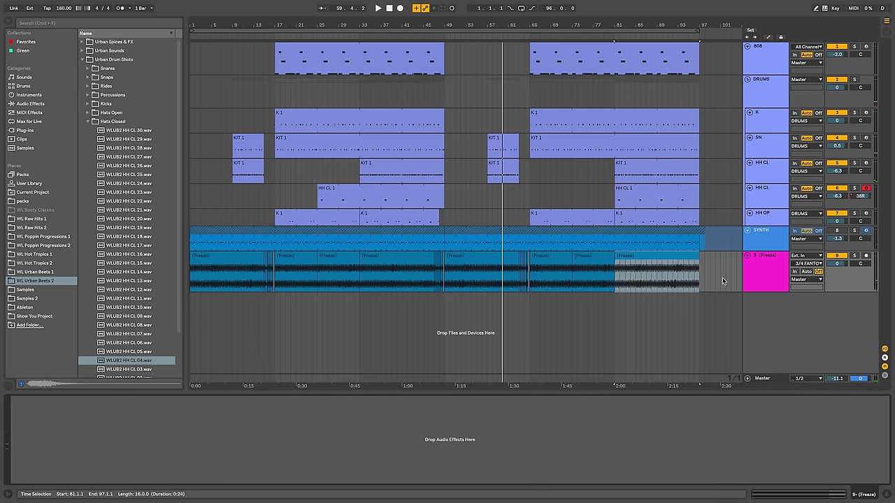
pyautogui.click(746, 275)
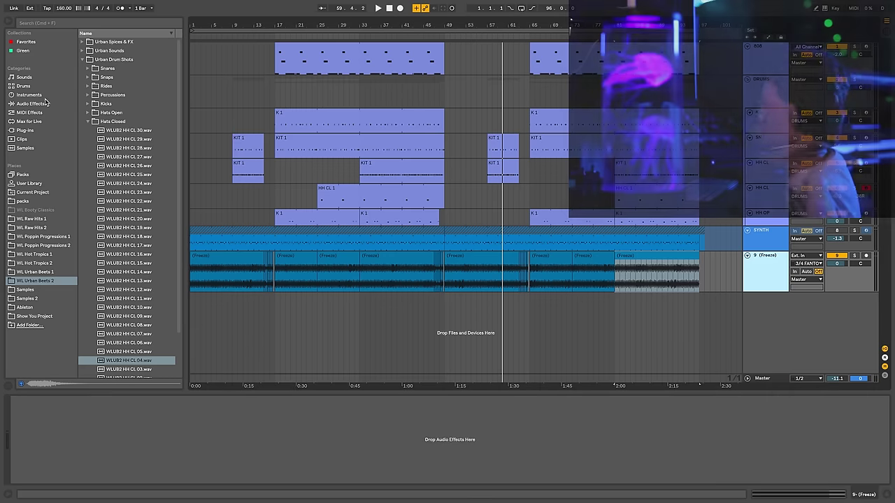
pyautogui.click(45, 103)
pyautogui.scroll(-1, 137, 283)
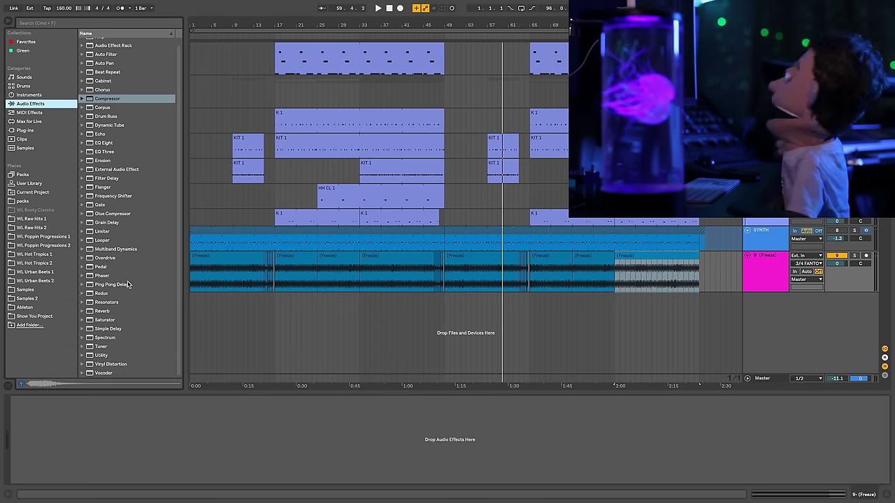
pyautogui.scroll(1, 126, 284)
pyautogui.click(126, 283)
pyautogui.doubleClick(119, 289)
pyautogui.hotkey('ctrl', 'z')
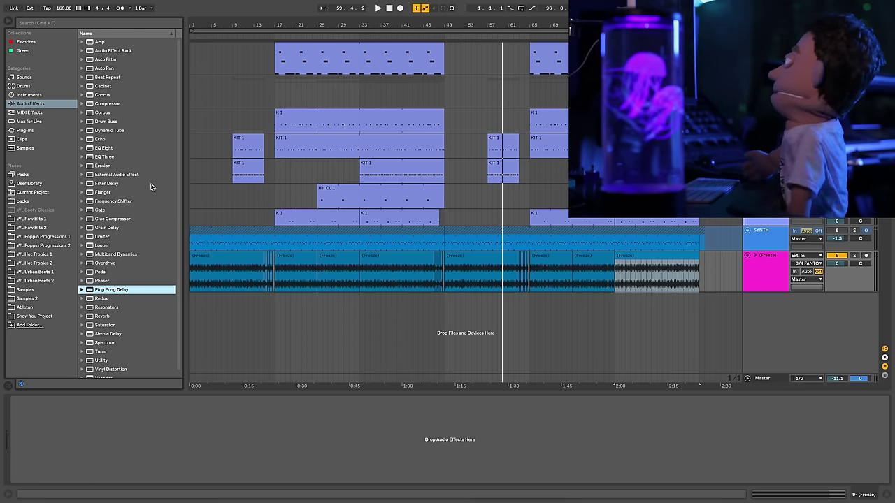
# Step: Add the Echo preset Diffused Long Cascades from Ambient Spaces to track 9 and lower its Dry/Wet to 0 %
pyautogui.click(85, 139)
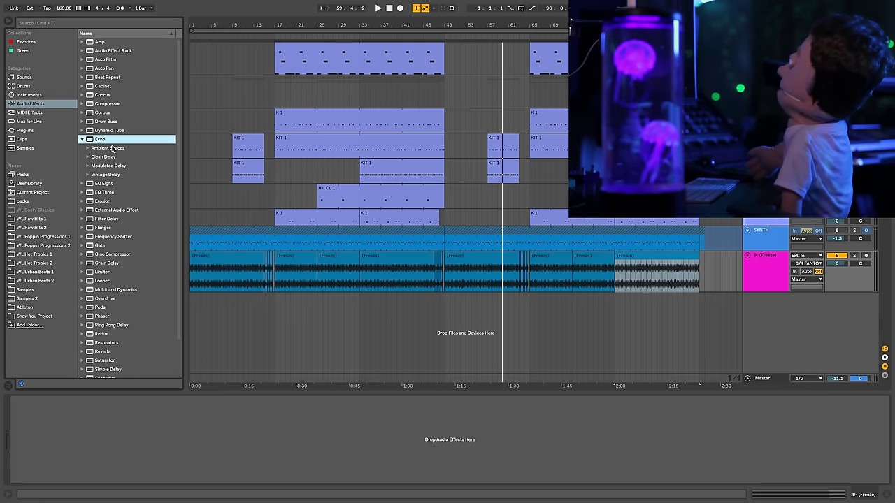
pyautogui.click(87, 148)
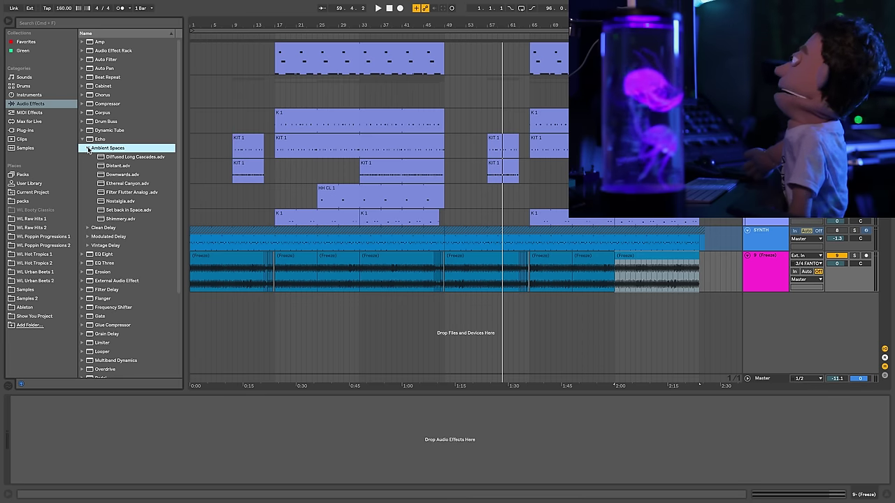
pyautogui.click(109, 158)
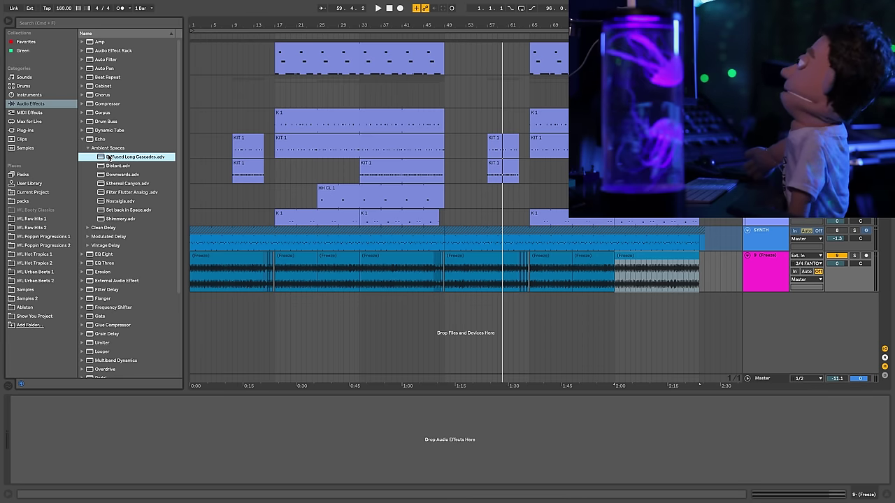
pyautogui.doubleClick(109, 158)
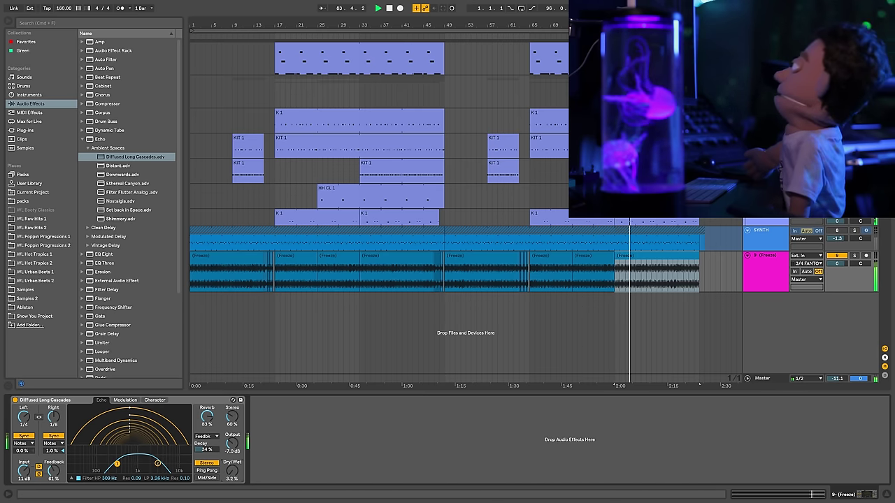
pyautogui.moveTo(232, 471)
pyautogui.mouseDown()
pyautogui.moveTo(232, 448)
pyautogui.moveTo(235, 475)
pyautogui.mouseUp()
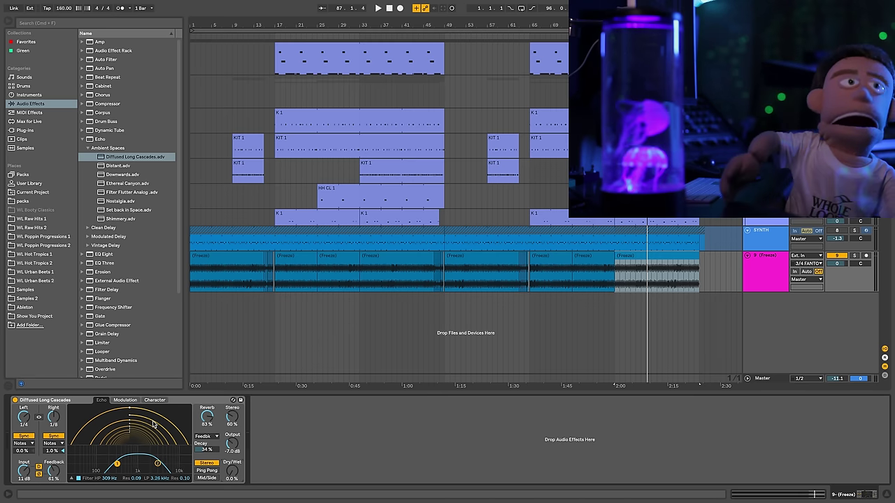
# Step: Show the track automation and raise the Echo Dry/Wet point at bar 17 to about 15 %
pyautogui.click(241, 257)
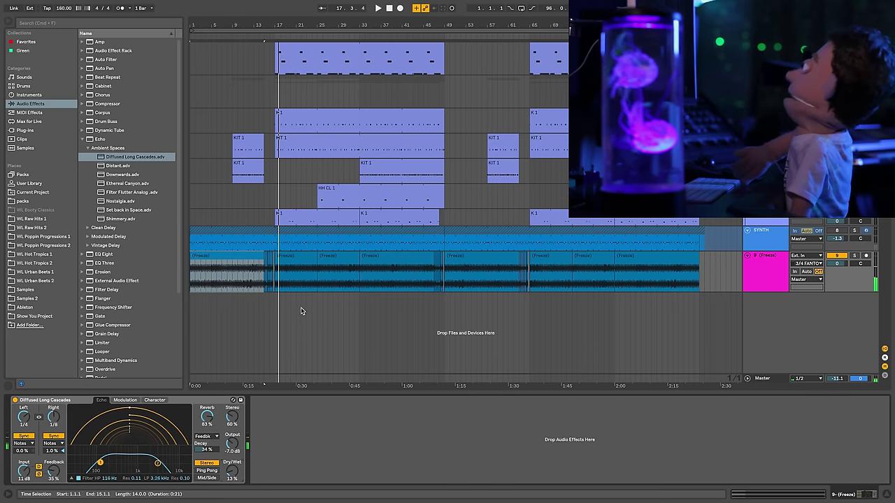
pyautogui.press('a')
pyautogui.press('space')
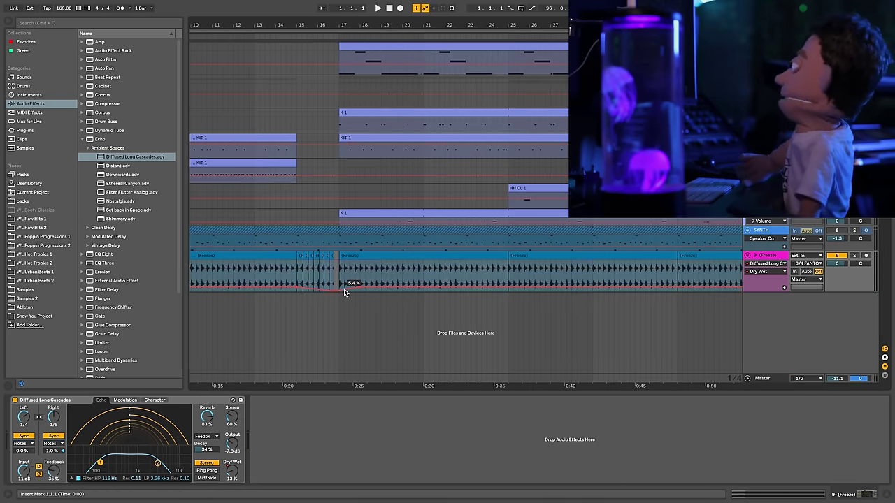
pyautogui.moveTo(346, 291); pyautogui.dragTo(339, 286)
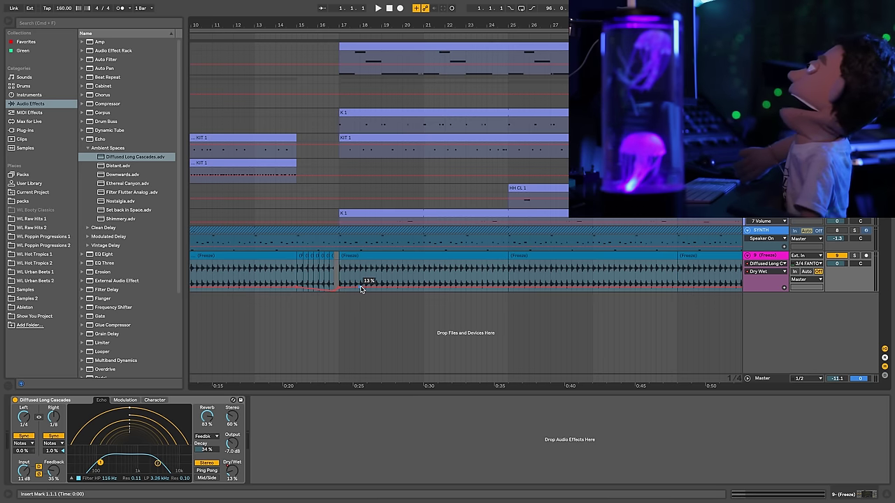
pyautogui.click(340, 289)
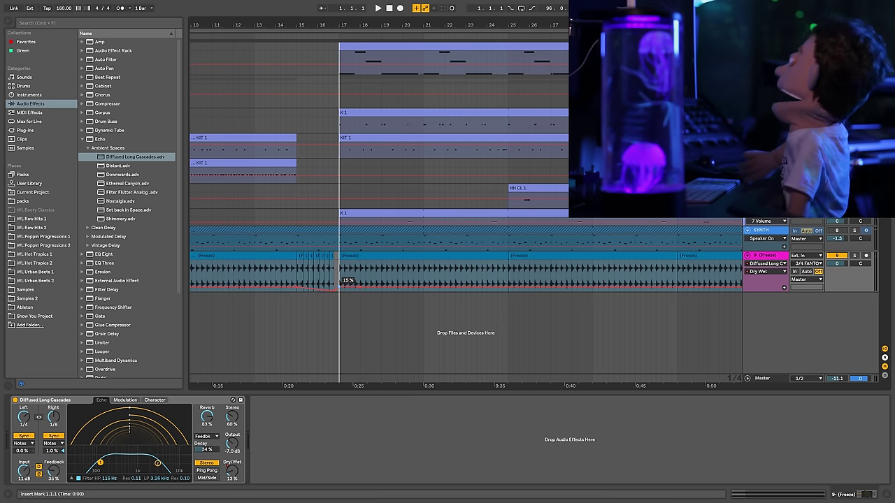
pyautogui.doubleClick(238, 20)
# Step: Record Echo Dry/Wet automation on the frozen synth track from bar 1 to about bar 17, varying the amount during playback
pyautogui.click(202, 264)
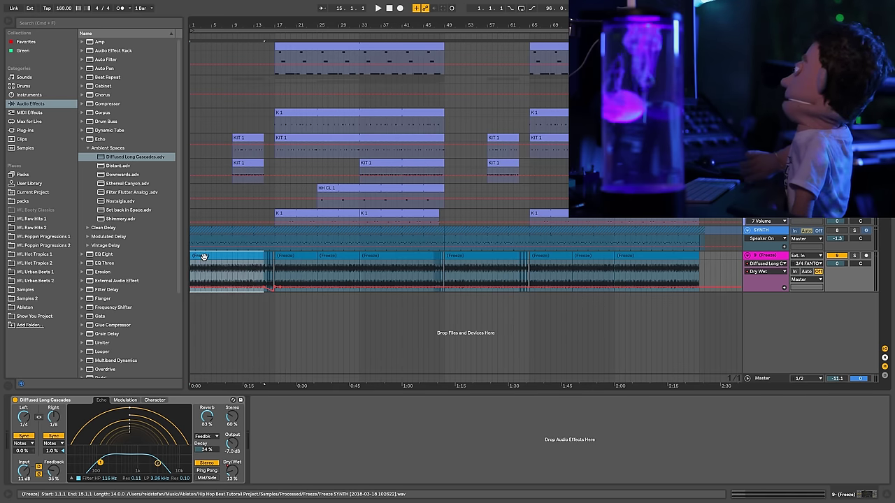
pyautogui.press('space')
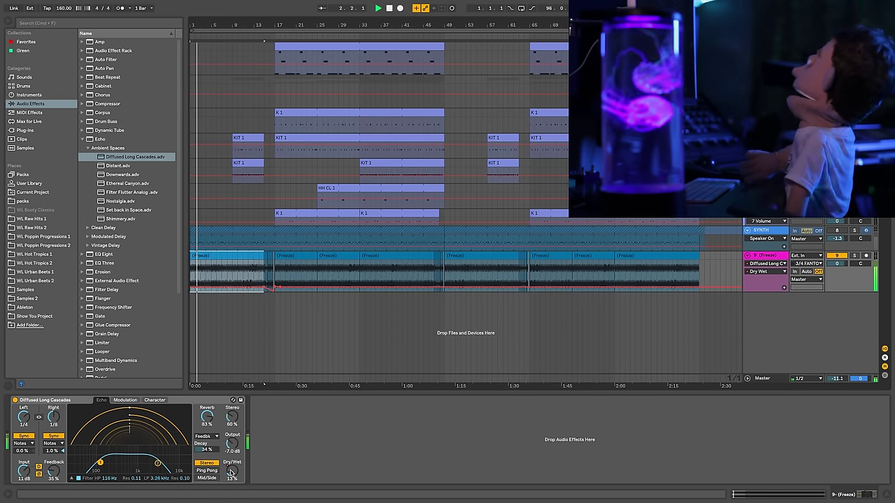
pyautogui.click(203, 257)
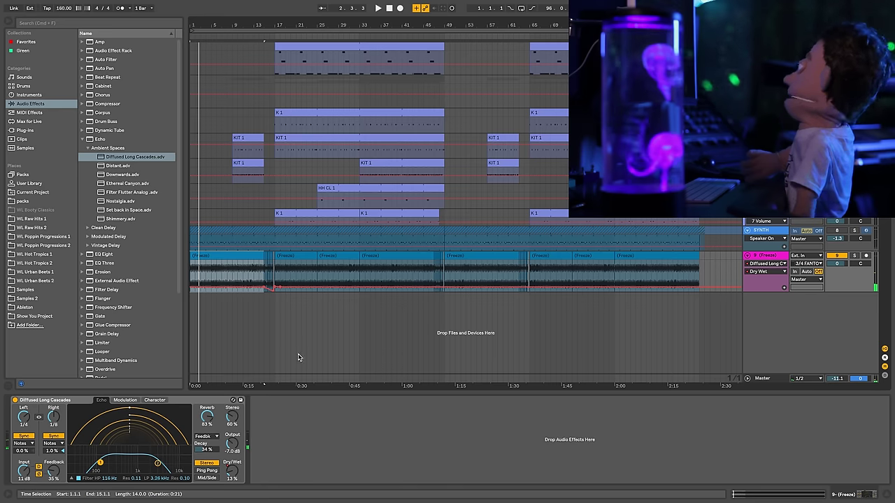
pyautogui.click(203, 257)
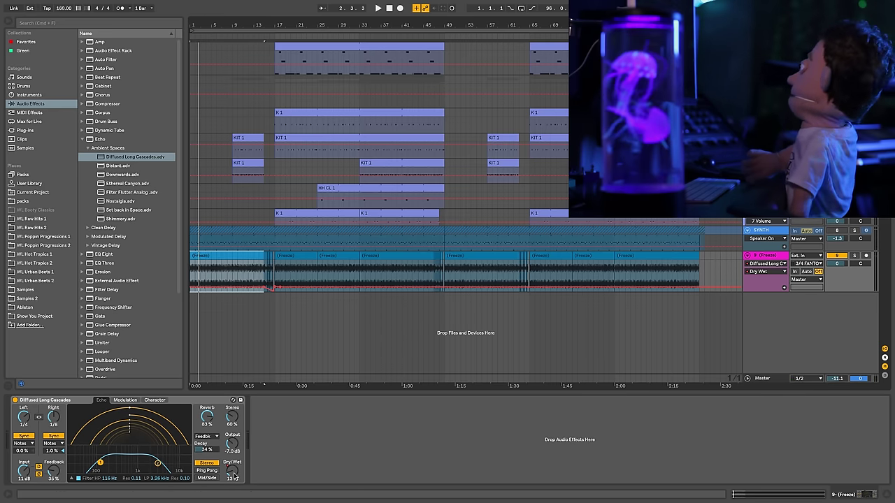
pyautogui.press('F9')
pyautogui.moveTo(234, 476)
pyautogui.mouseDown()
pyautogui.moveTo(234, 458)
pyautogui.moveTo(235, 475)
pyautogui.mouseUp()
pyautogui.press('space')
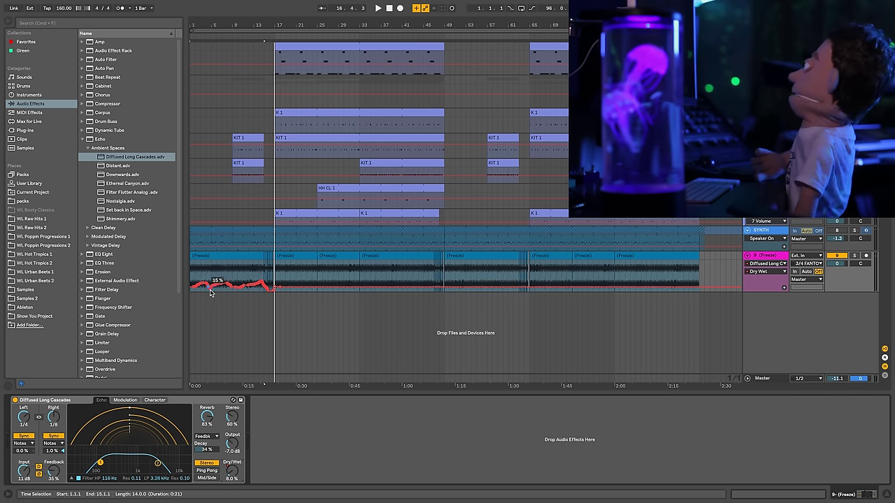
# Step: Record further Echo Dry/Wet automation on the frozen synth track, starting from bar 15 and stopping at about bar 42
pyautogui.click(267, 278)
pyautogui.press('space')
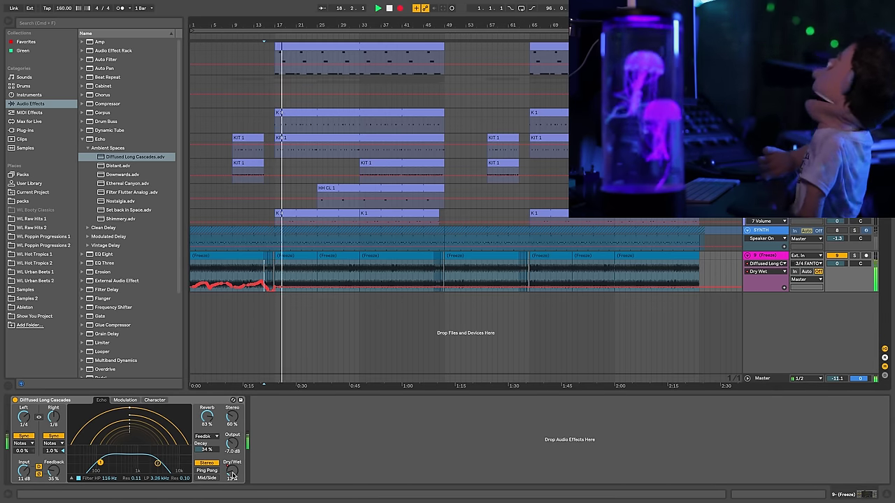
pyautogui.press('F9')
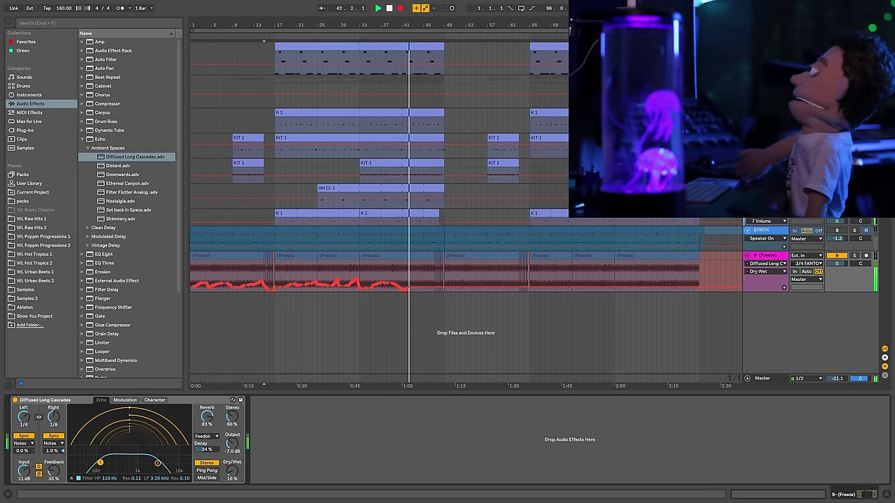
pyautogui.press('space')
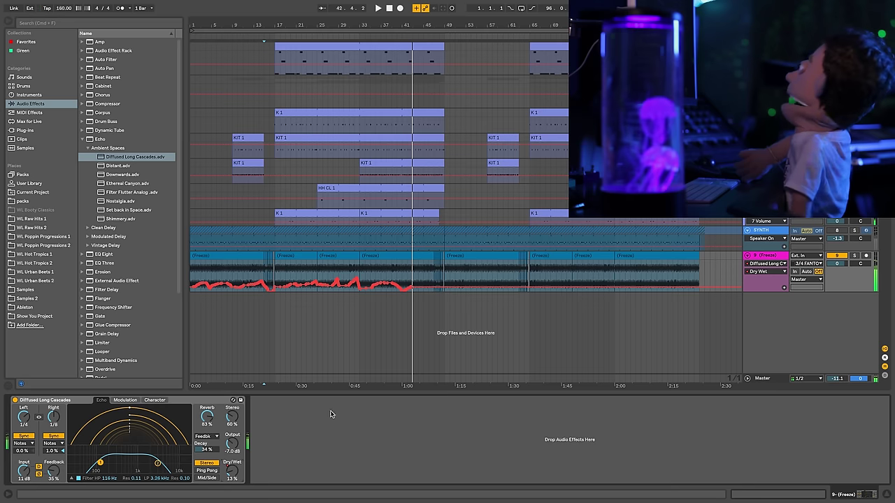
# Step: Record further Echo Dry/Wet automation on the frozen synth track from bar 38 to about bar 49, varying the amount during playback
pyautogui.click(388, 291)
pyautogui.press('space')
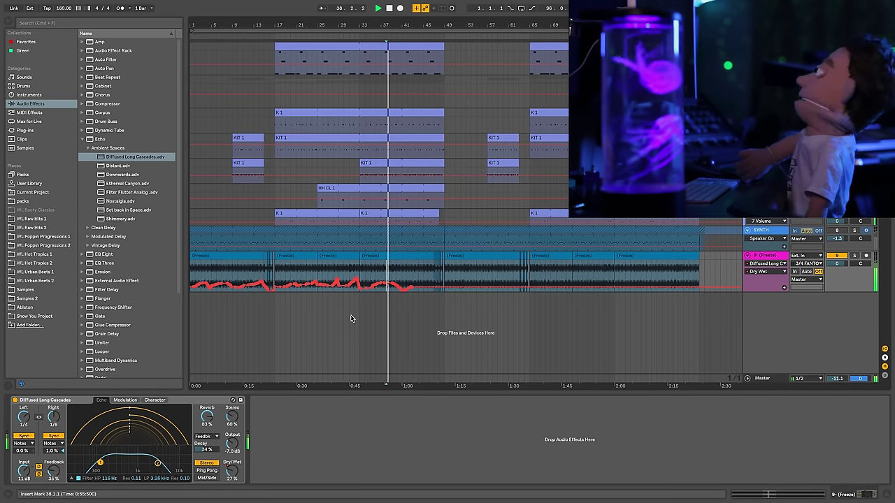
pyautogui.moveTo(227, 473); pyautogui.dragTo(227, 471)
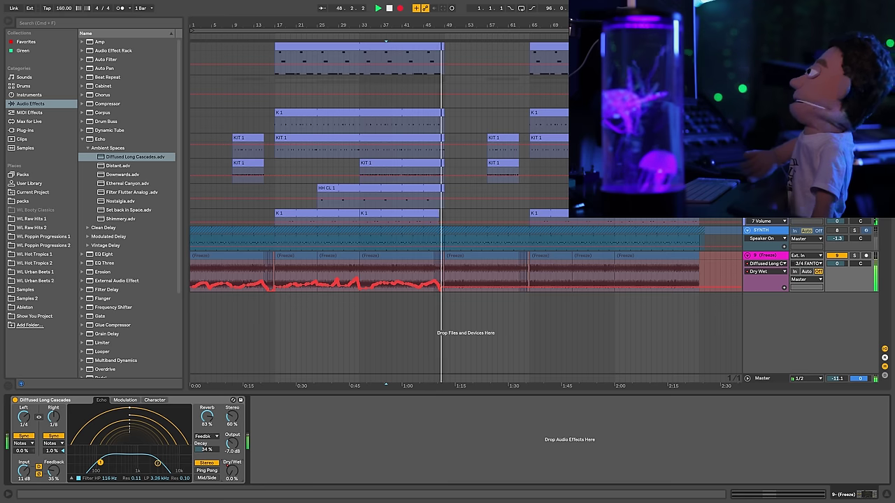
pyautogui.press('space')
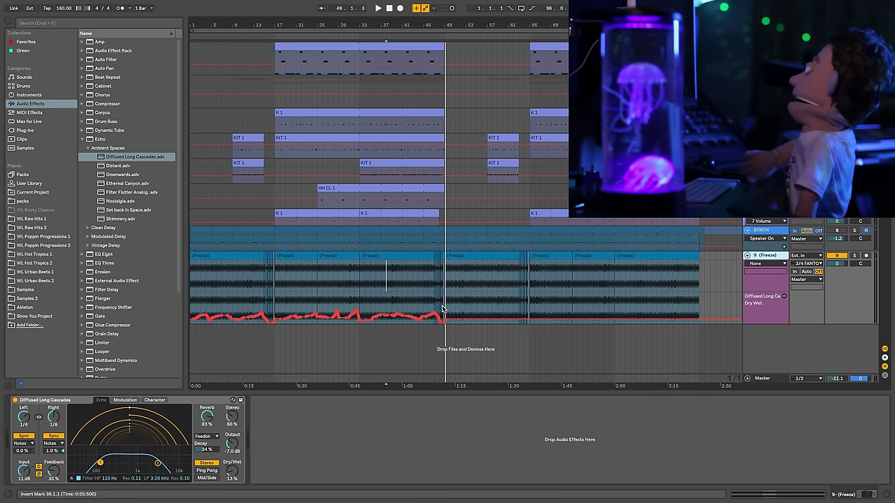
# Step: Duplicate the Echo Dry/Wet automation of bars 1 to 49 onto bars 49 to 97, play it, and hide the track automation
pyautogui.moveTo(442, 308); pyautogui.dragTo(69, 335)
pyautogui.press('super+d')
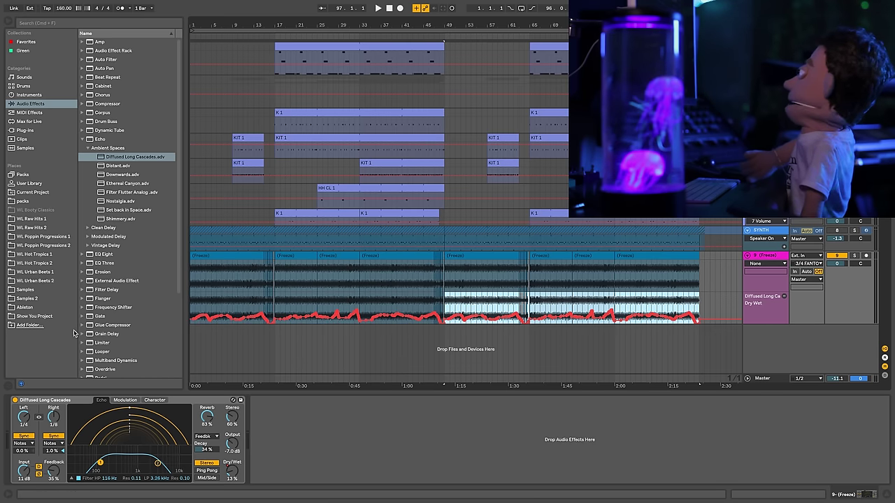
pyautogui.press('space')
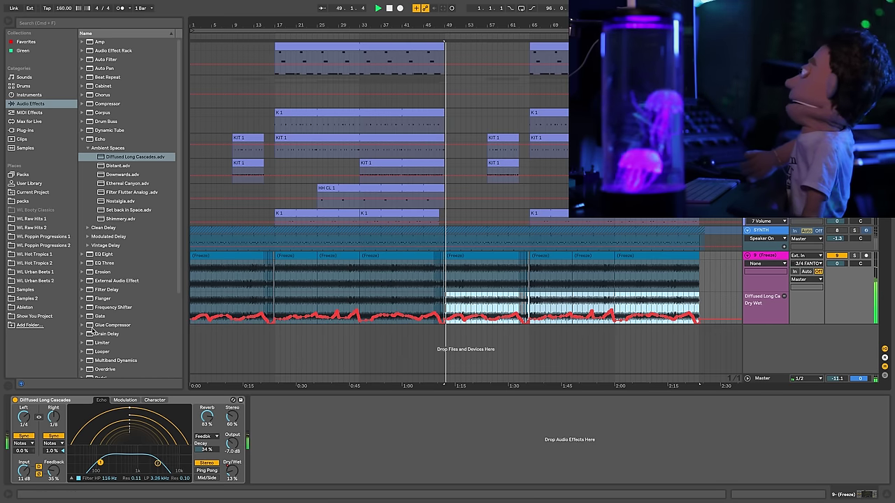
pyautogui.click(784, 296)
pyautogui.press('a')
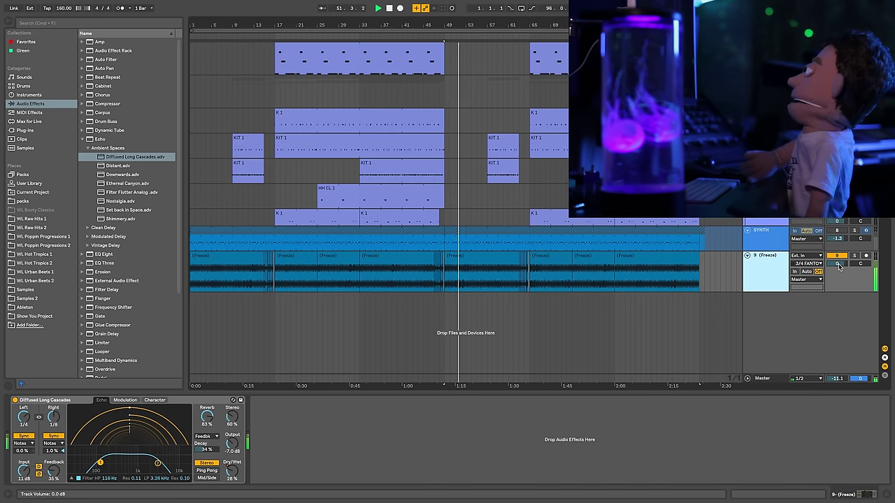
# Step: Lower the Echo Output to -10 dB and set its channel mode to Mid/Side after comparing it with Stereo
pyautogui.moveTo(232, 443); pyautogui.dragTo(232, 453)
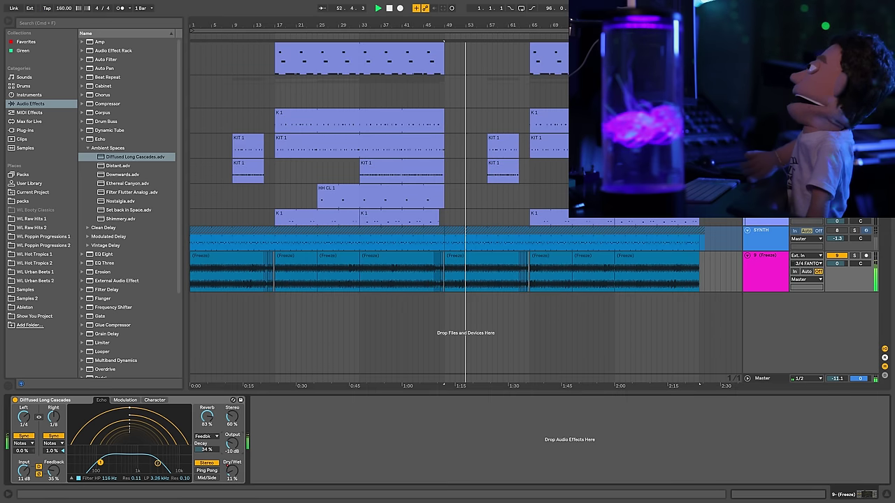
pyautogui.click(207, 480)
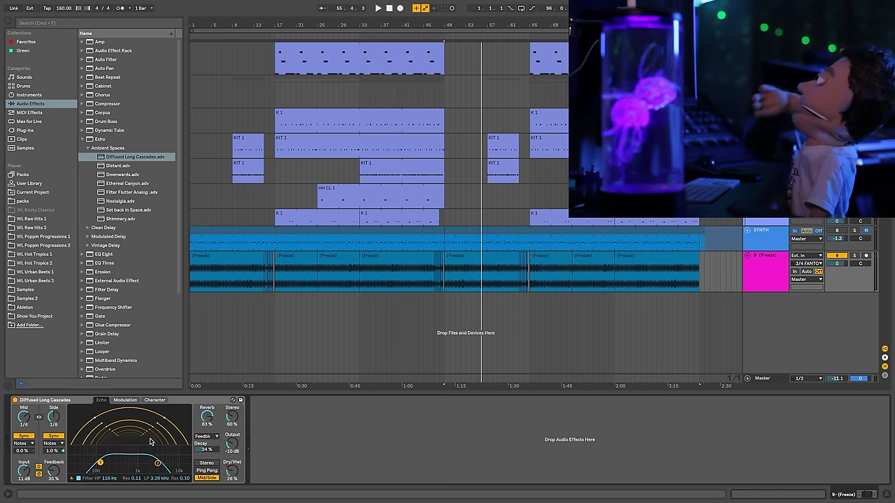
pyautogui.click(207, 463)
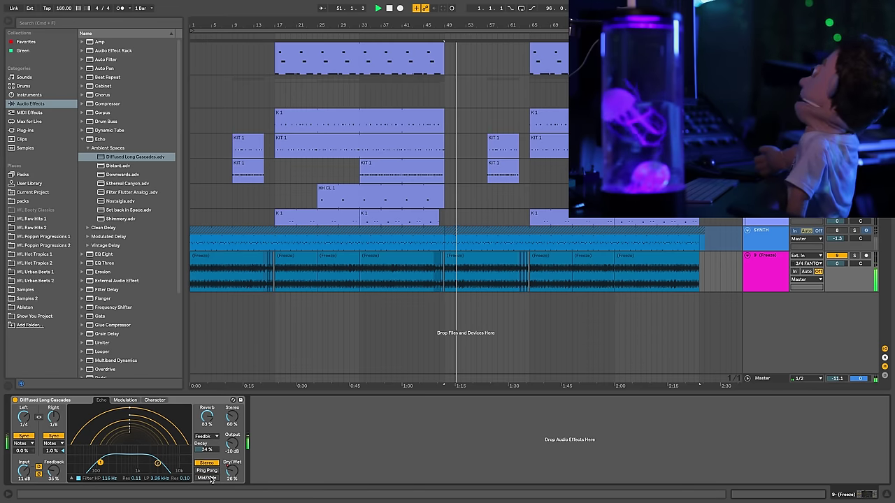
pyautogui.click(207, 478)
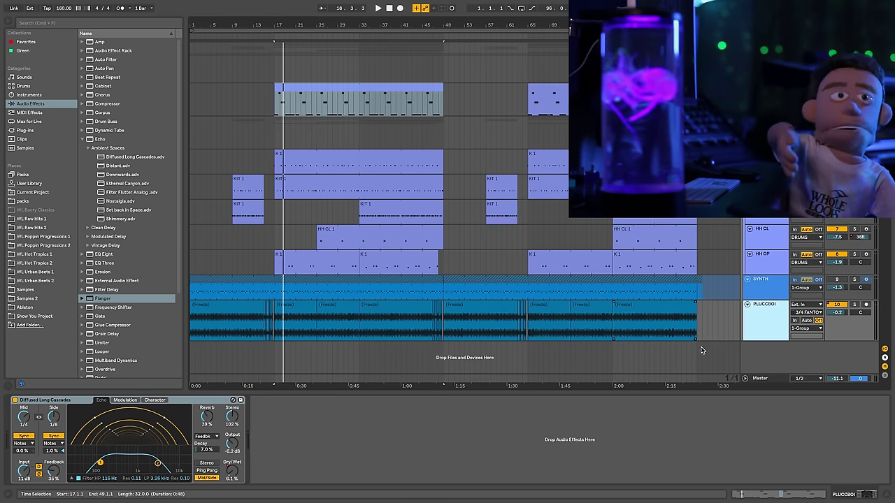
# Step: Select bars 1 to 15 of the PLUCCBOI track, search the plug-ins for "half" and add HalfTime before the Echo
pyautogui.moveTo(264, 318); pyautogui.dragTo(190, 318)
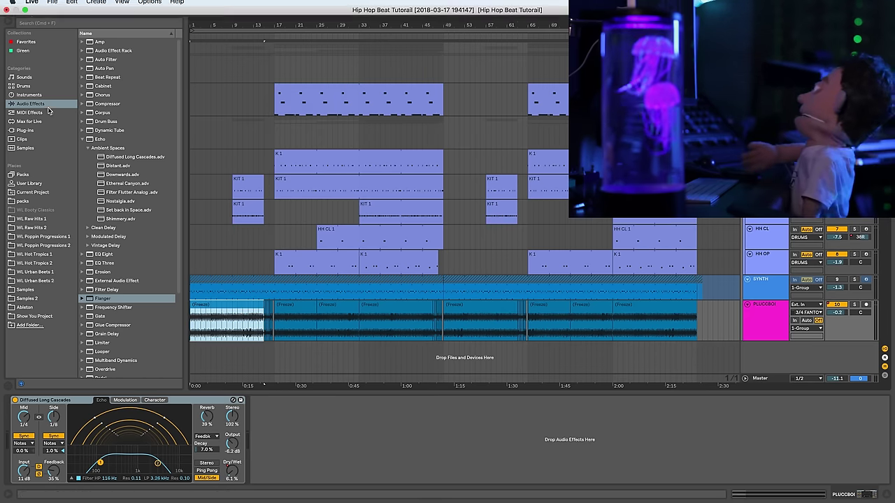
pyautogui.click(44, 25)
pyautogui.write('half')
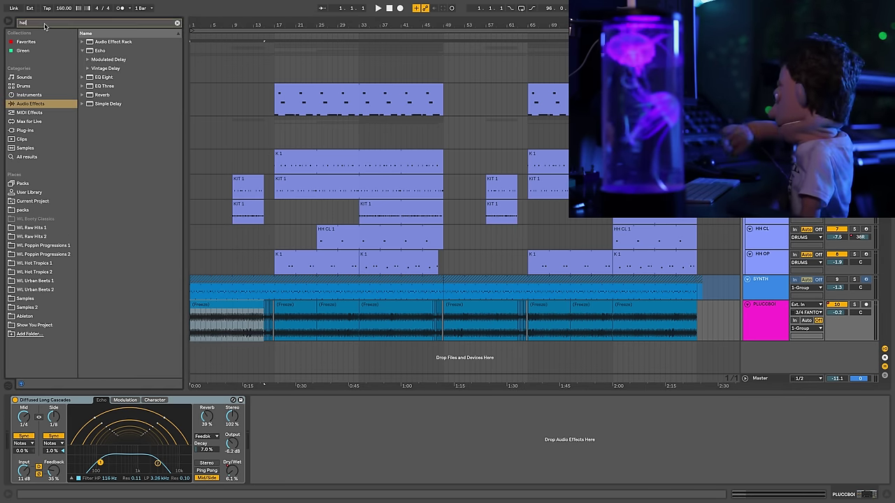
pyautogui.click(22, 130)
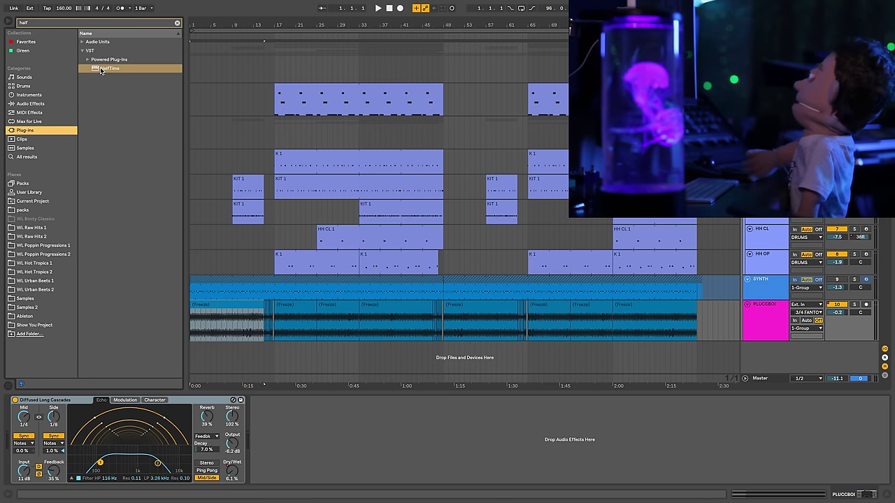
pyautogui.click(102, 70)
pyautogui.moveTo(26, 427); pyautogui.dragTo(25, 429)
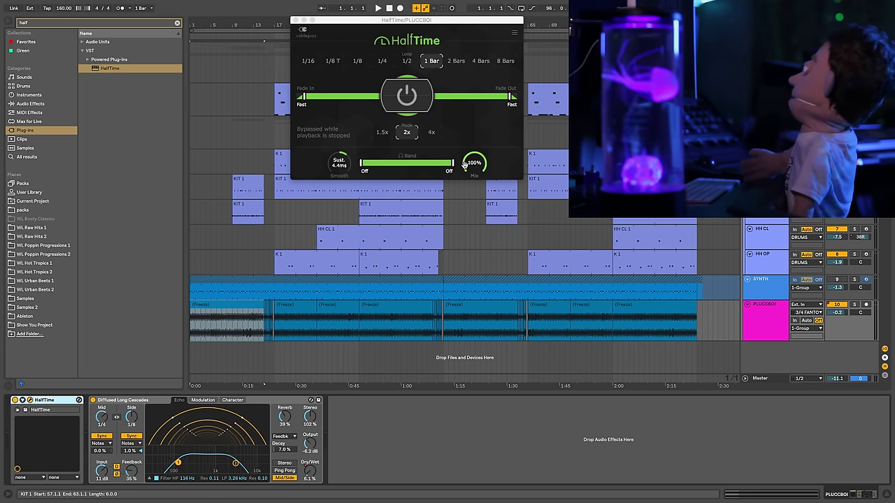
# Step: Audition HalfTime on the synth from bar 1, sweeping its Mix between 0% and 100% during playback
pyautogui.moveTo(475, 162); pyautogui.dragTo(475, 230)
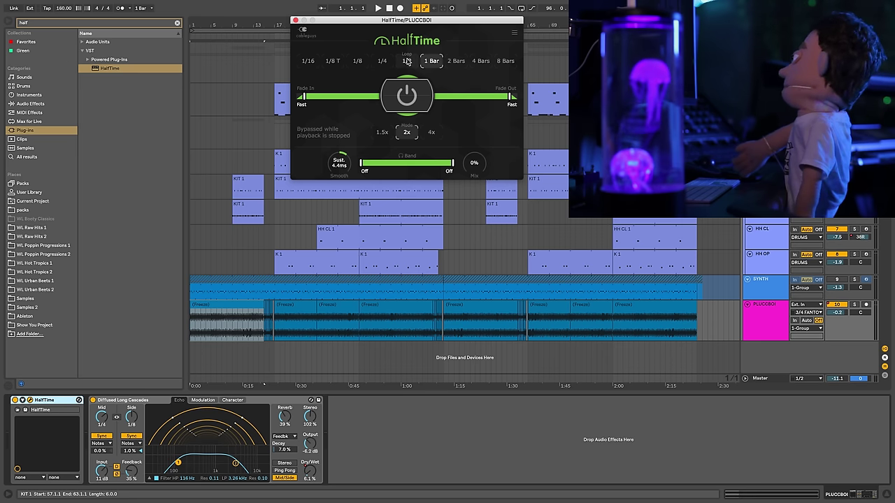
pyautogui.press('space')
pyautogui.moveTo(474, 161); pyautogui.dragTo(474, 153)
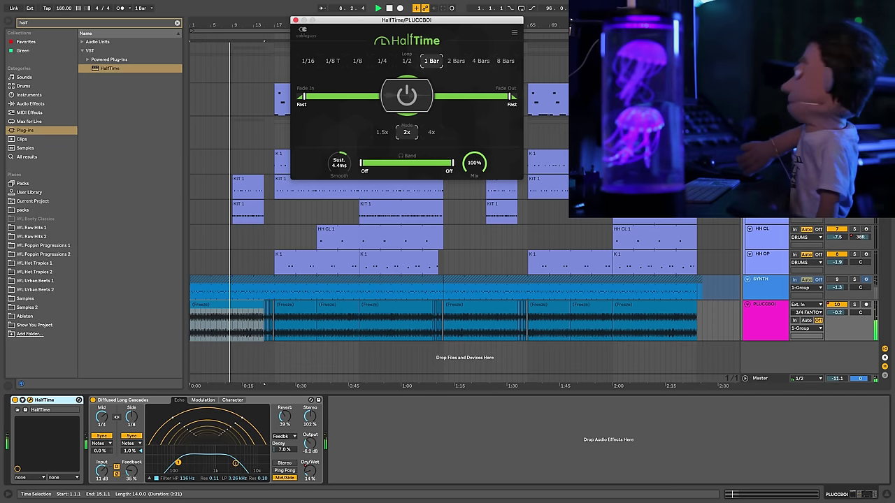
pyautogui.moveTo(470, 169); pyautogui.dragTo(470, 237)
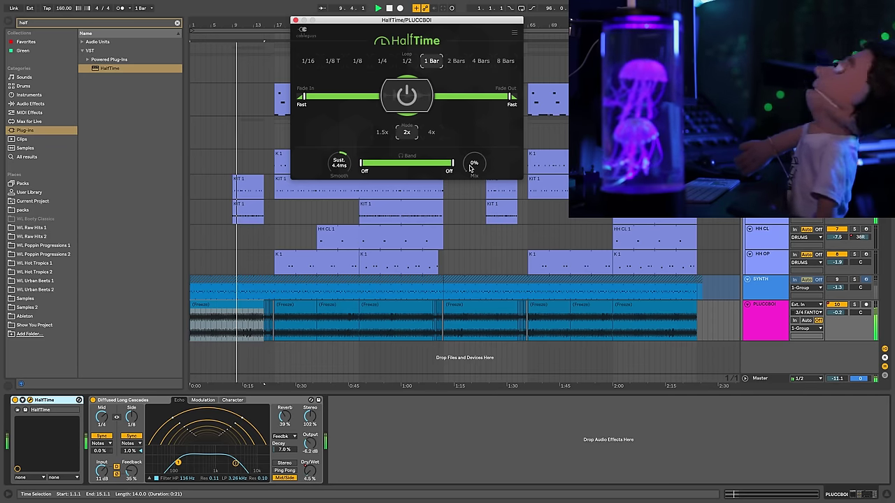
pyautogui.press('space')
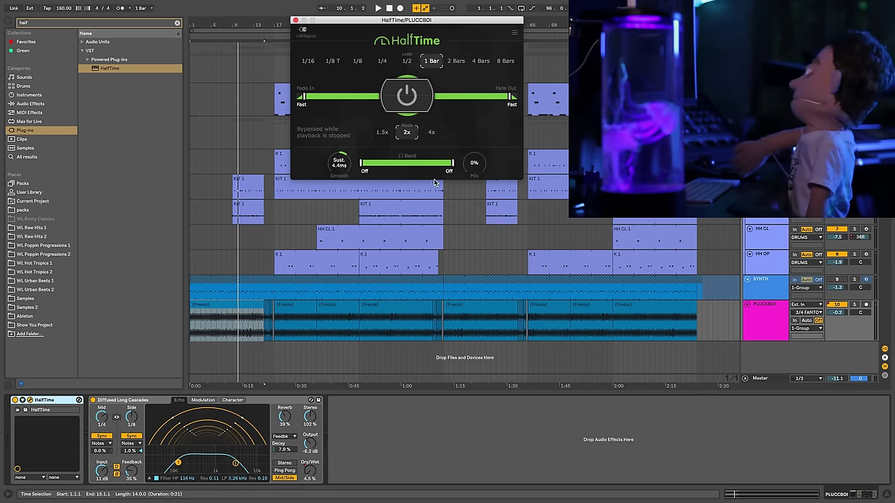
# Step: Set HalfTime's Loop to 1/2, Band to 160 Hz–6.25 kHz, Fade In to 1/16 and Mix to 18% during playback
pyautogui.press('space')
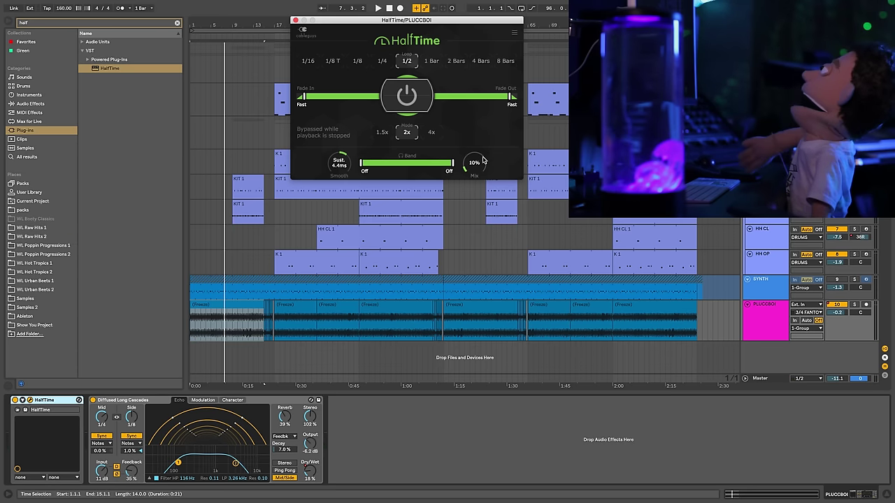
pyautogui.press('space')
pyautogui.moveTo(473, 166); pyautogui.dragTo(472, 160)
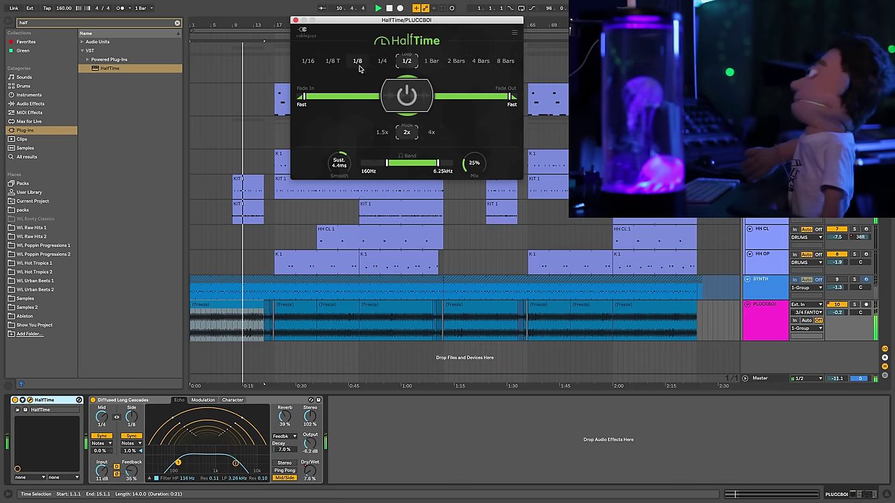
pyautogui.moveTo(301, 98)
pyautogui.mouseDown()
pyautogui.moveTo(319, 96)
pyautogui.moveTo(312, 97)
pyautogui.mouseUp()
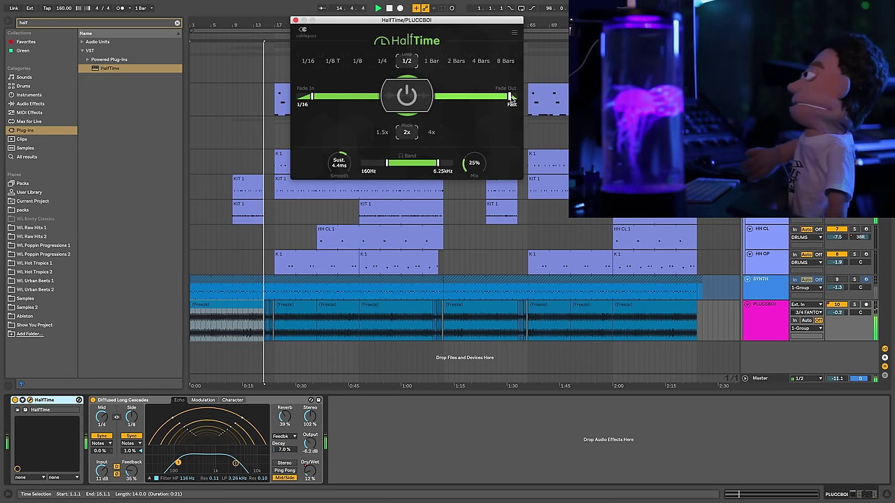
pyautogui.moveTo(514, 96)
pyautogui.mouseDown()
pyautogui.moveTo(486, 96)
pyautogui.moveTo(510, 97)
pyautogui.mouseUp()
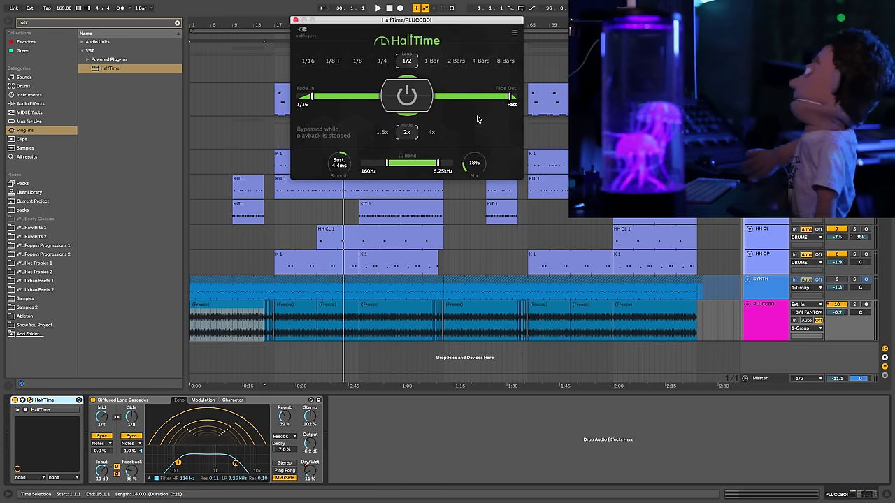
# Step: Record HalfTime automation from bar 1, varying the Mix and switching the Loop to 1/4 around bar 14 and back to 1/2 around bar 16
pyautogui.click(253, 372)
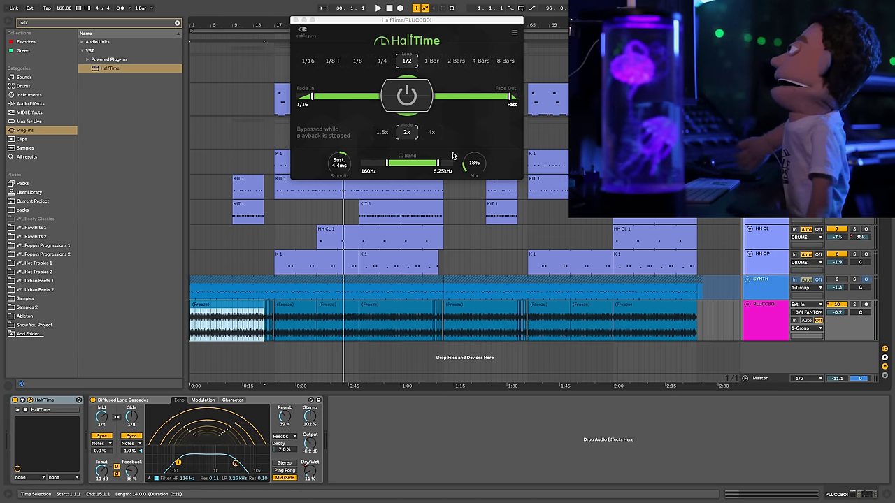
pyautogui.press('space')
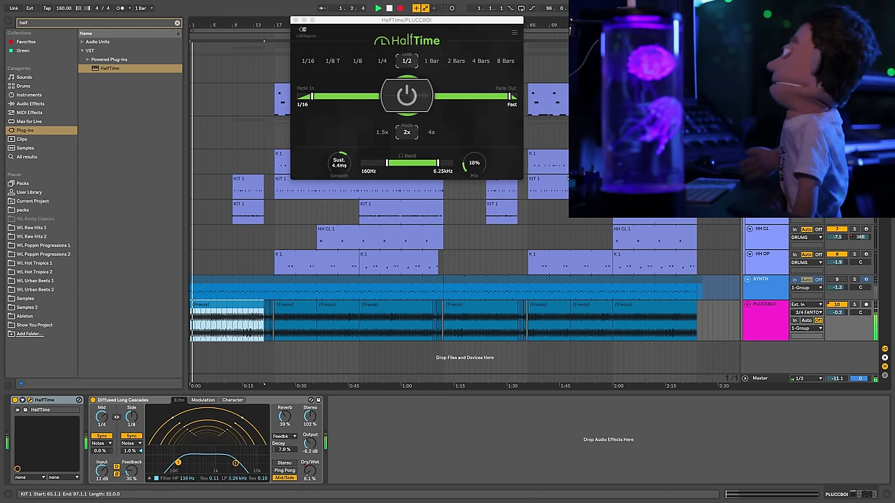
pyautogui.moveTo(469, 167); pyautogui.dragTo(470, 144)
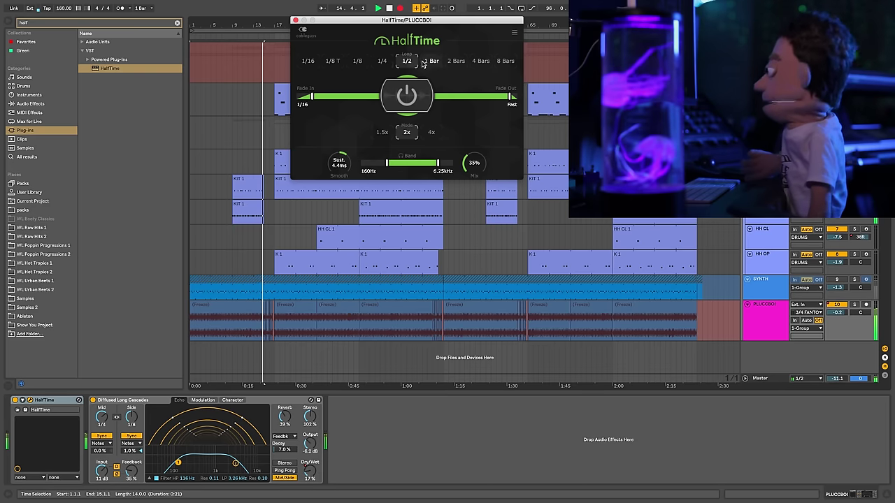
pyautogui.click(382, 62)
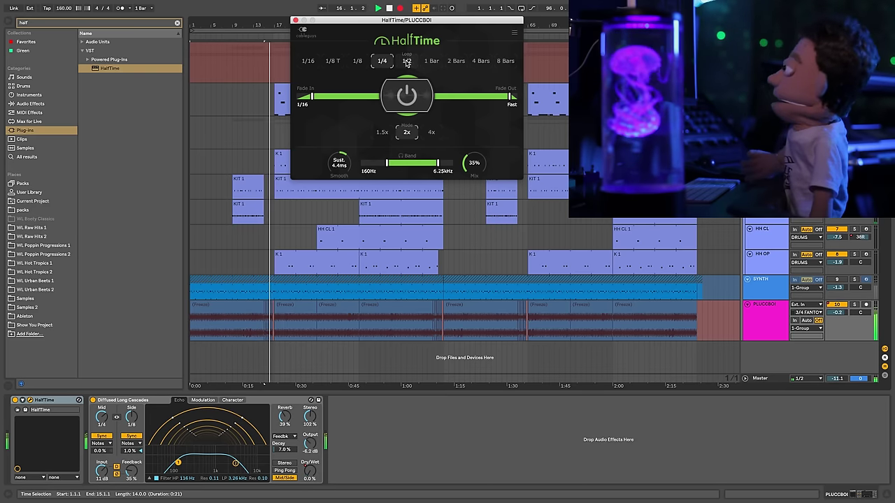
pyautogui.click(406, 62)
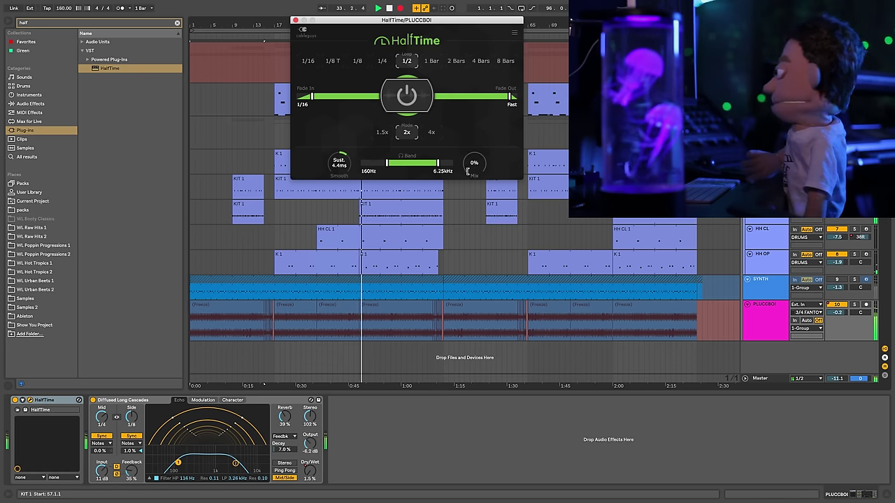
# Step: Continue recording HalfTime automation from about bar 33 to bar 51, varying the Mix, toggling the effect's power and returning the Loop to 1/2
pyautogui.moveTo(473, 171); pyautogui.dragTo(473, 169)
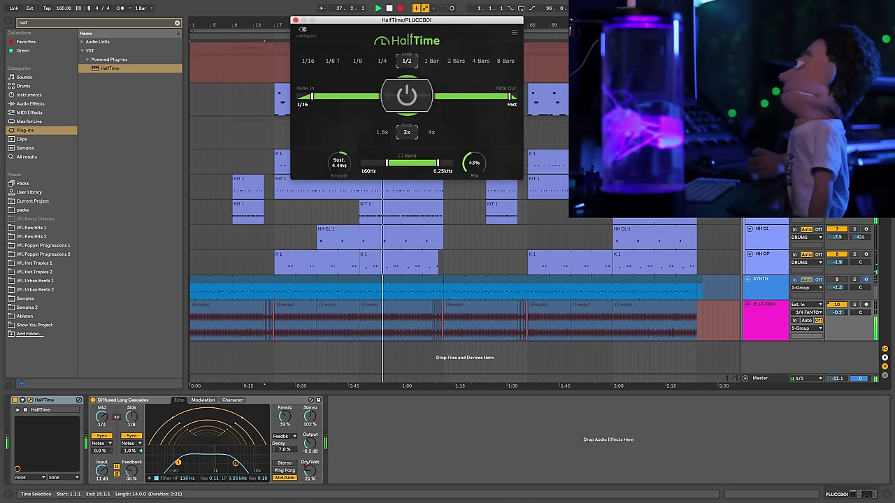
pyautogui.click(405, 95)
pyautogui.click(406, 96)
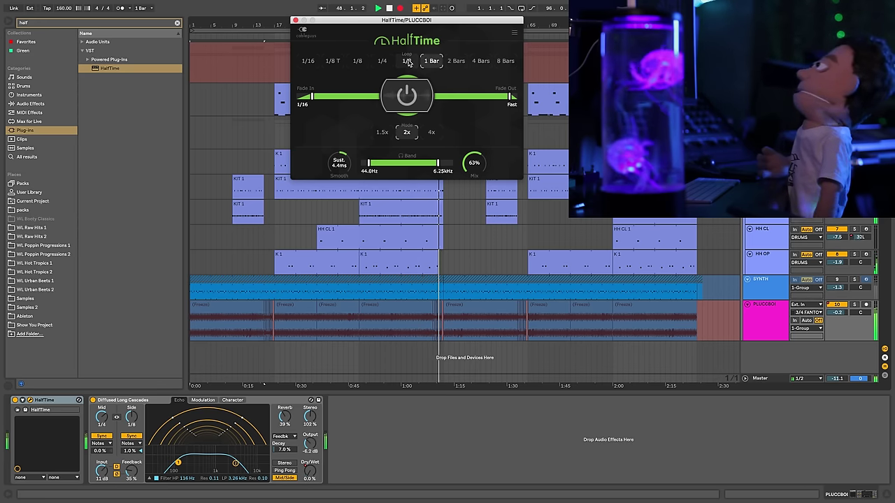
pyautogui.click(407, 61)
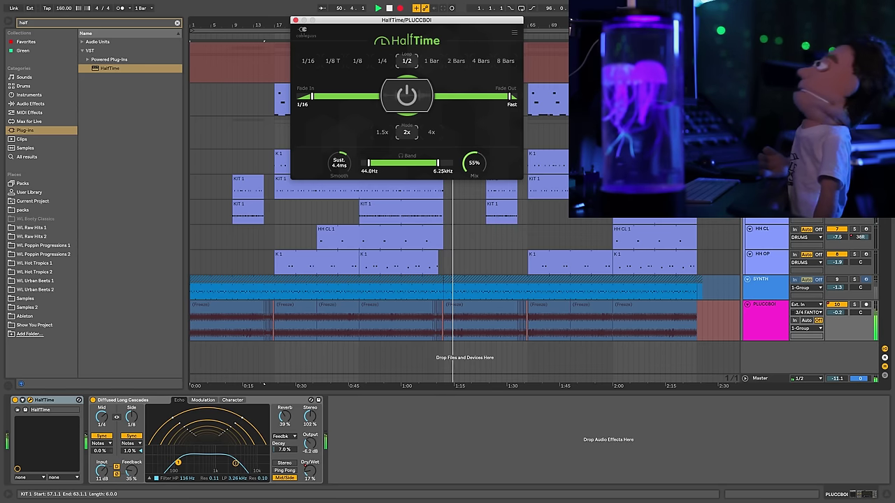
pyautogui.press('space')
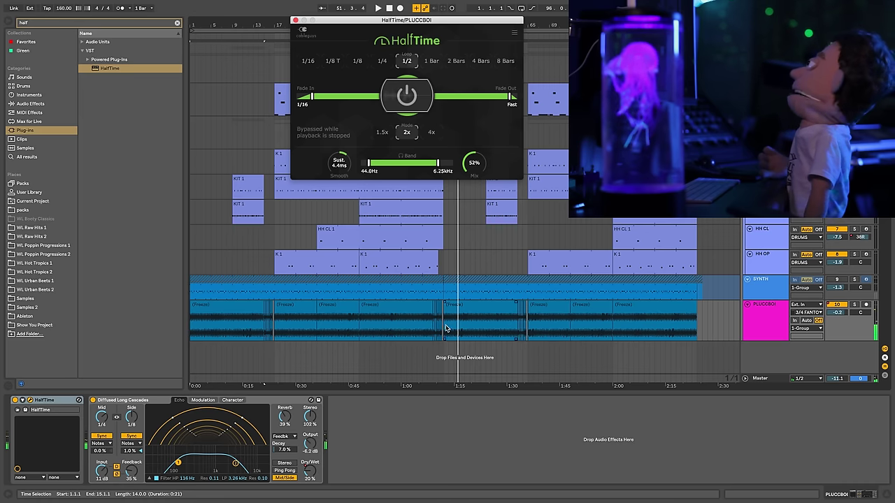
# Step: Record HalfTime Mix and Loop automation again from bar 48 to about bar 66
pyautogui.click(438, 328)
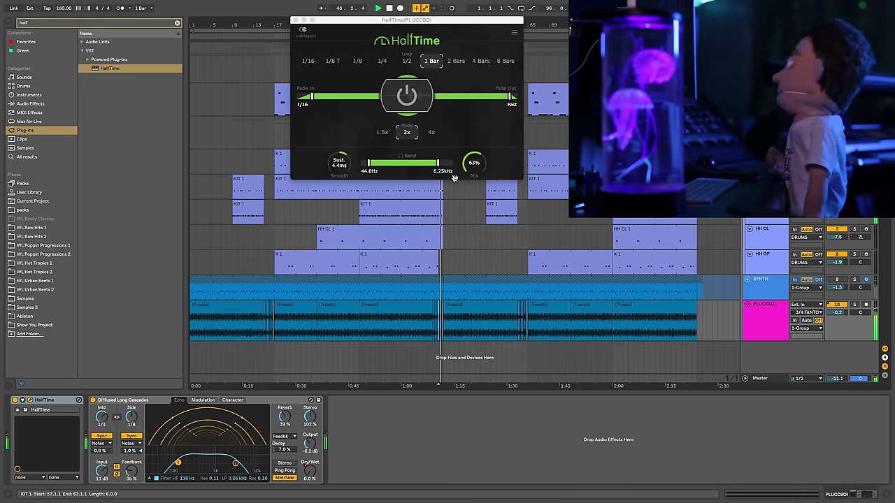
pyautogui.press('space')
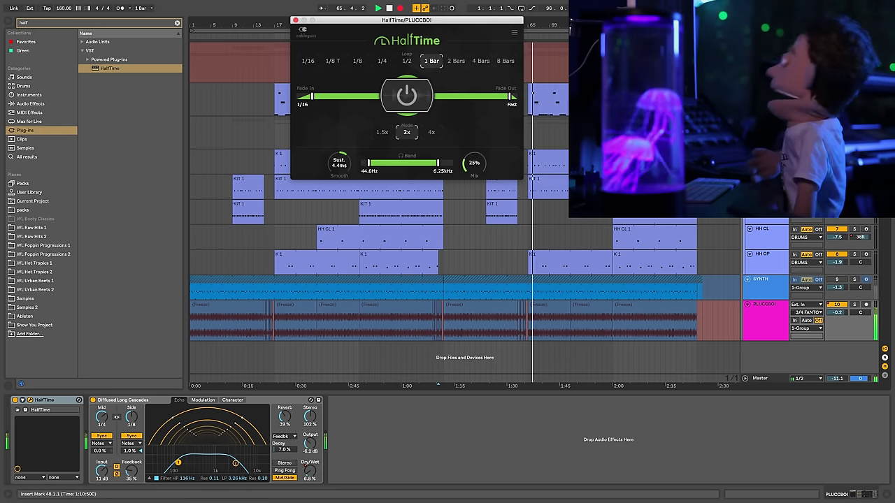
pyautogui.press('space')
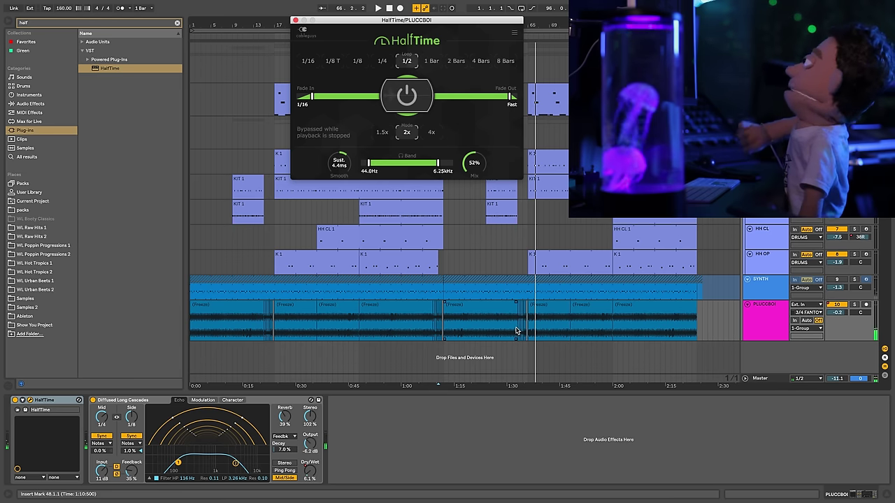
# Step: Restart the HalfTime automation recording from bar 63, pulling the Mix down from 97% and switching the Loop from 1 Bar to 1/2
pyautogui.click(516, 330)
pyautogui.press('space')
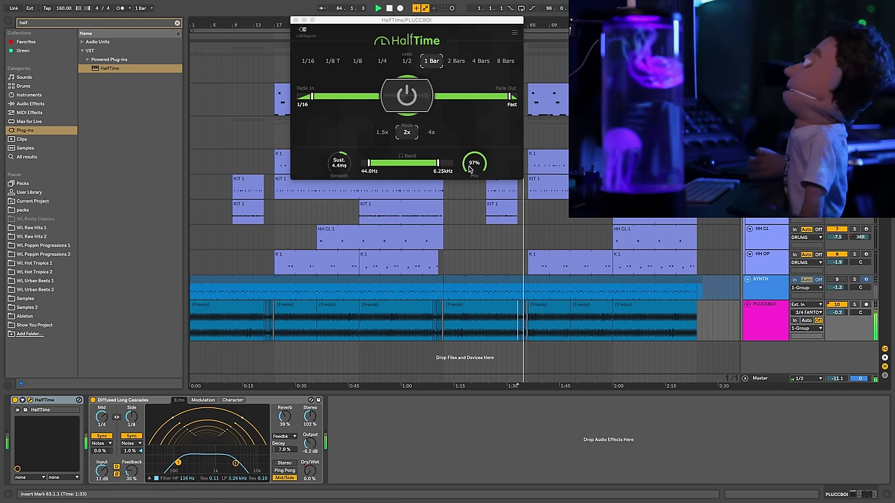
pyautogui.moveTo(470, 168); pyautogui.dragTo(470, 213)
pyautogui.press('F9')
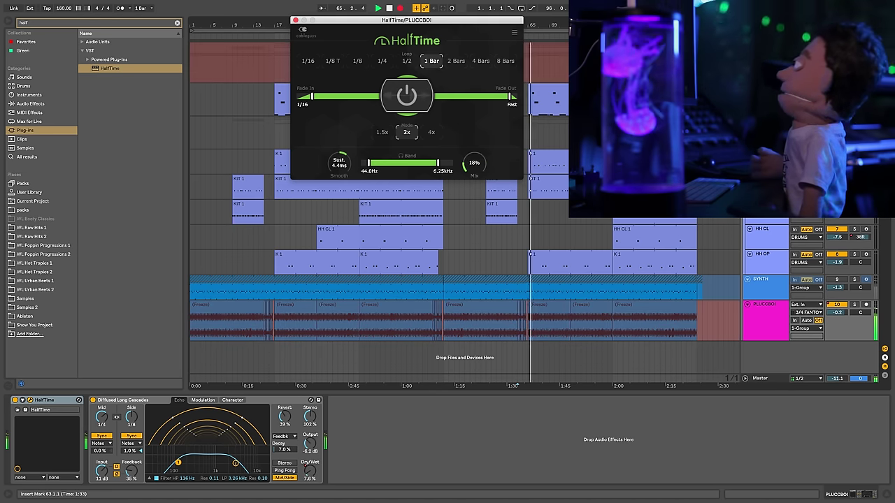
pyautogui.press('a')
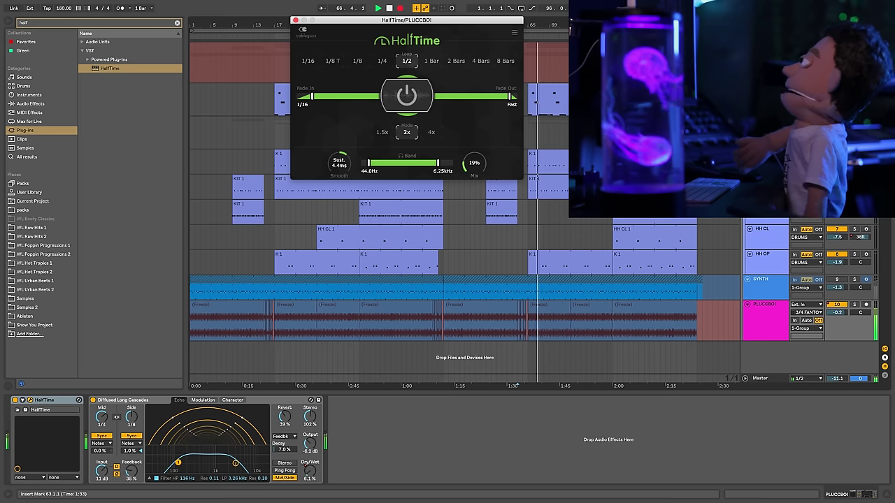
pyautogui.press('a')
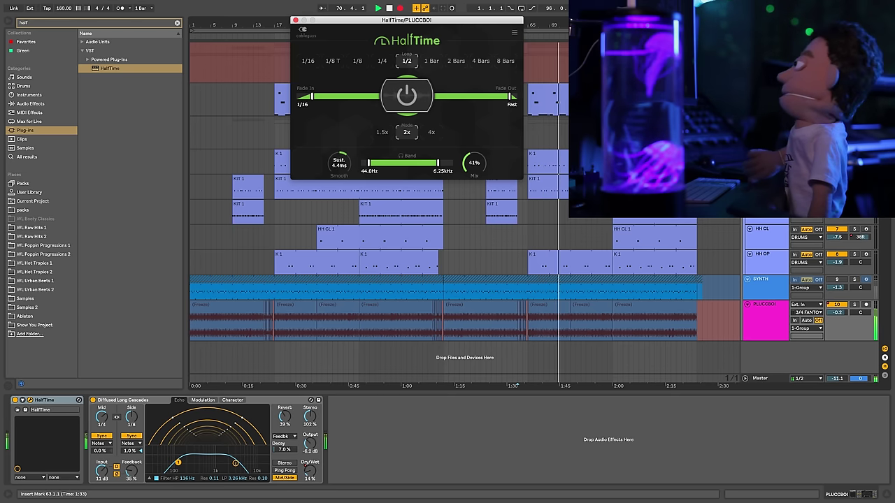
# Step: Record HalfTime being briefly switched off and on again around bars 70 and 88
pyautogui.click(415, 95)
pyautogui.click(414, 95)
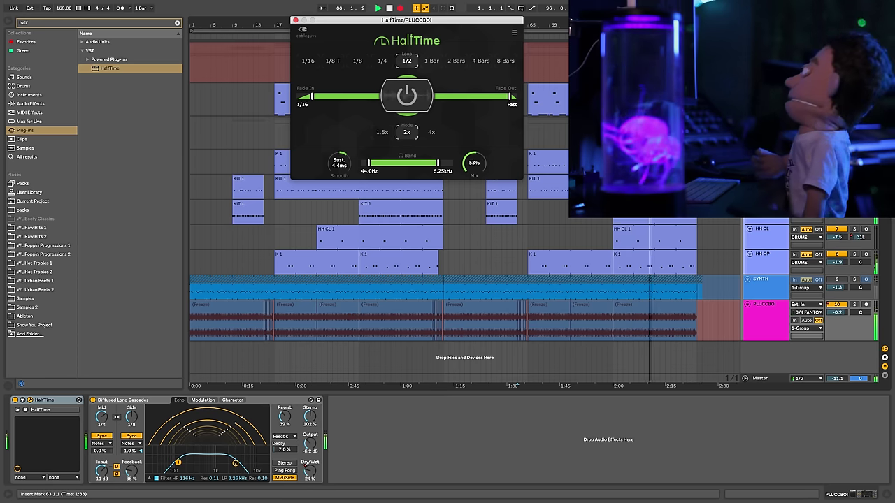
pyautogui.click(399, 93)
pyautogui.click(401, 92)
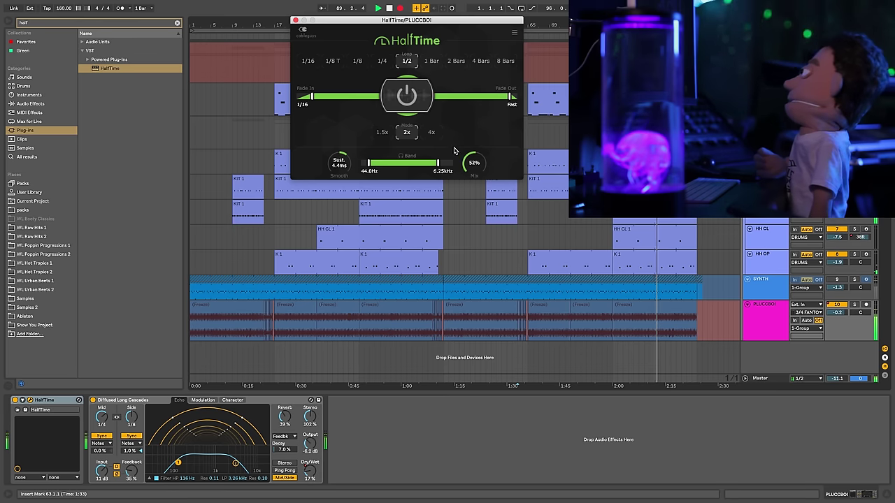